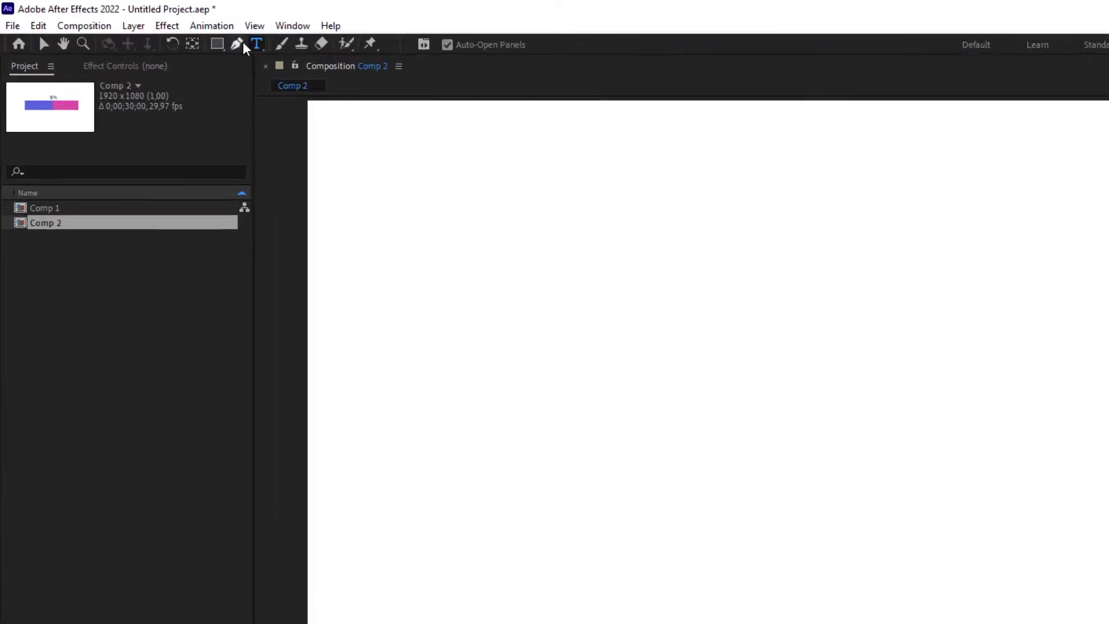
- Draw a straight horizontal two-point line with the Pen tool to form the blue bar across the composition
{"action": "left_click", "coordinate": [174, 33]}
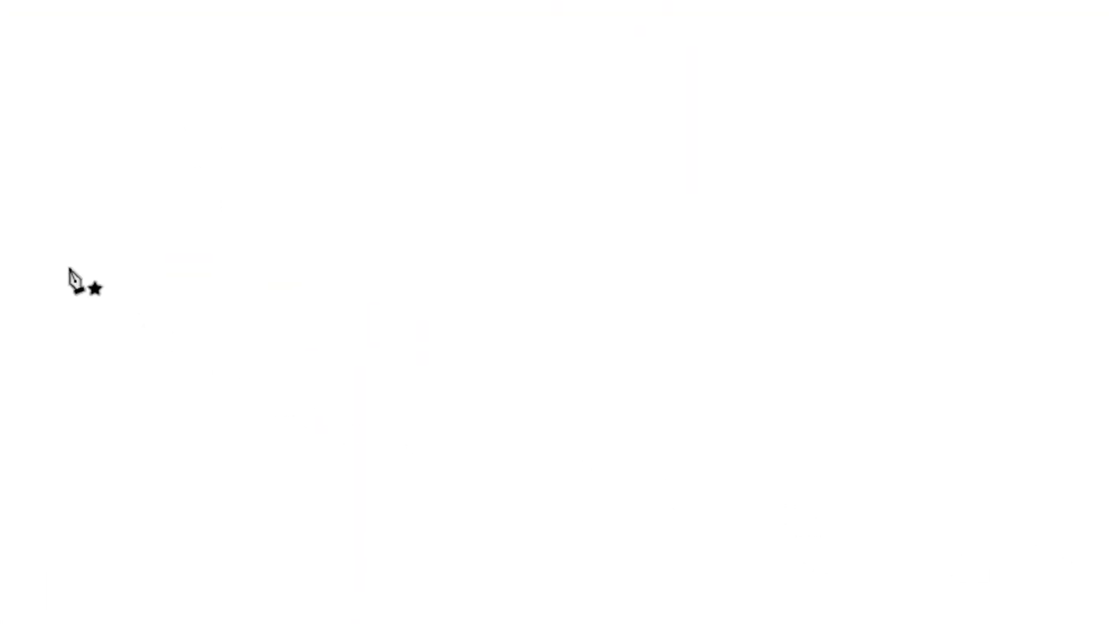
{"action": "left_click", "coordinate": [69, 267]}
{"action": "left_click", "coordinate": [928, 267]}
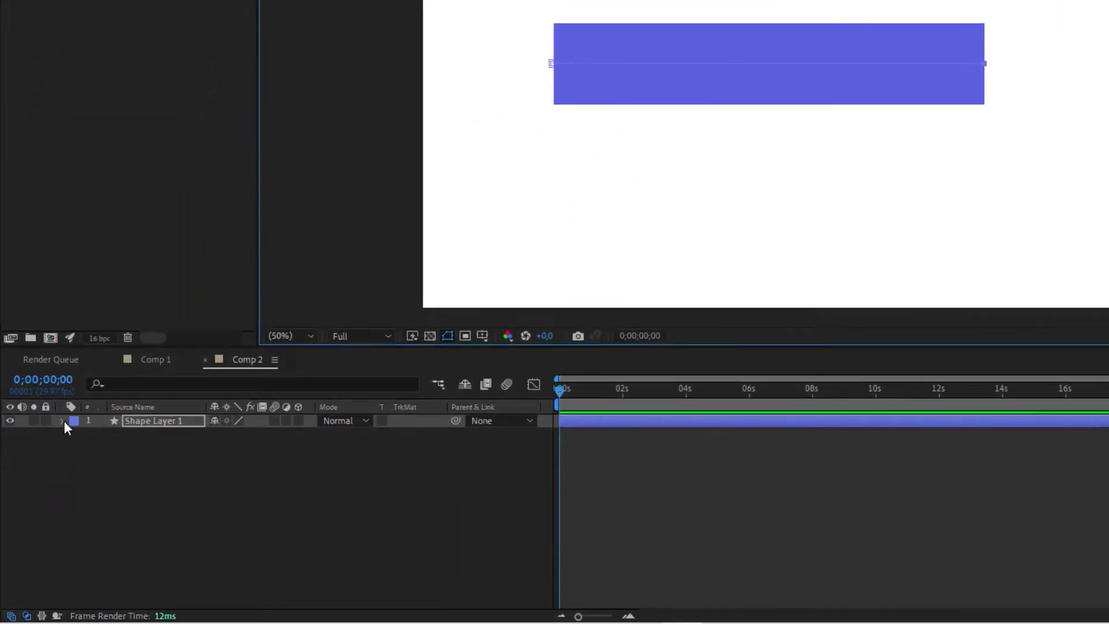
- Duplicate Shape 1 within the contents of Shape Layer 1 and check the copy's components
{"action": "left_click", "coordinate": [62, 421]}
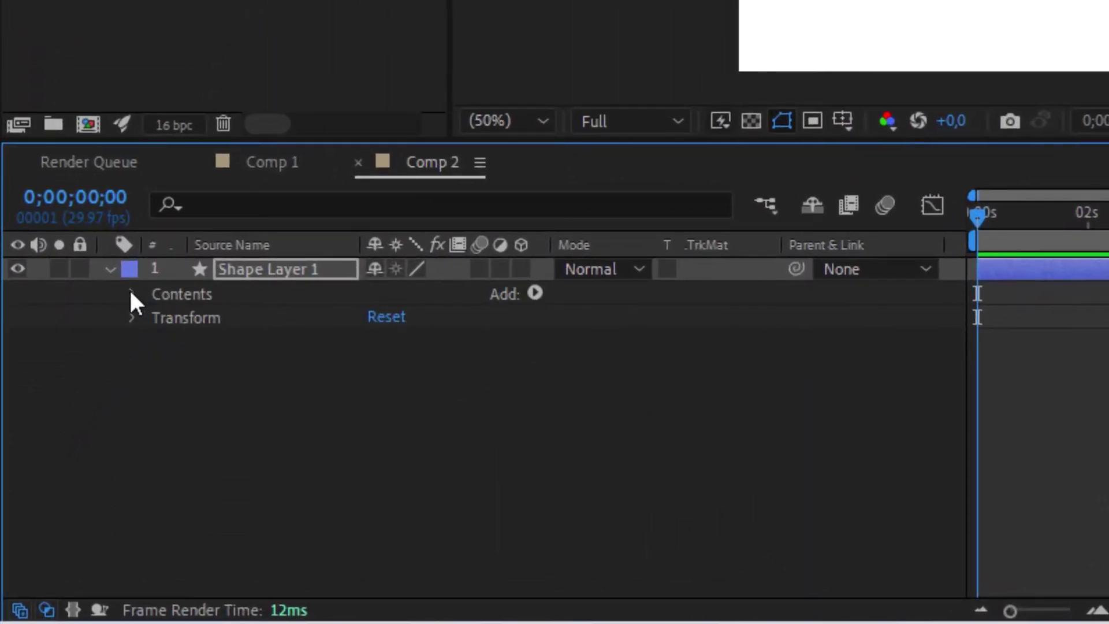
{"action": "left_click", "coordinate": [77, 435]}
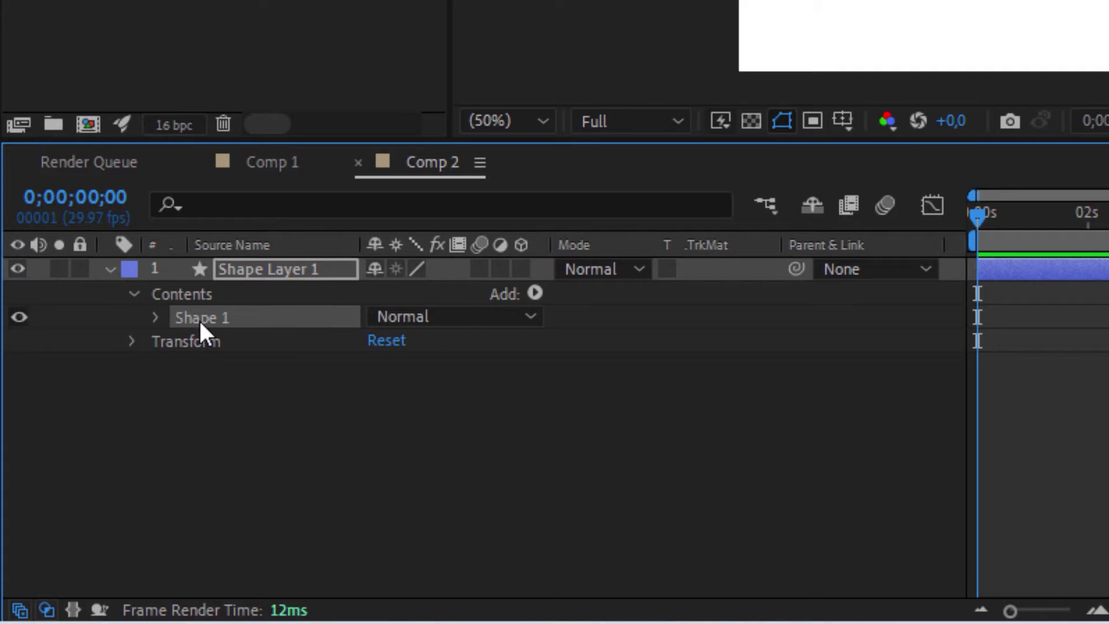
{"action": "key", "text": "ctrl+d"}
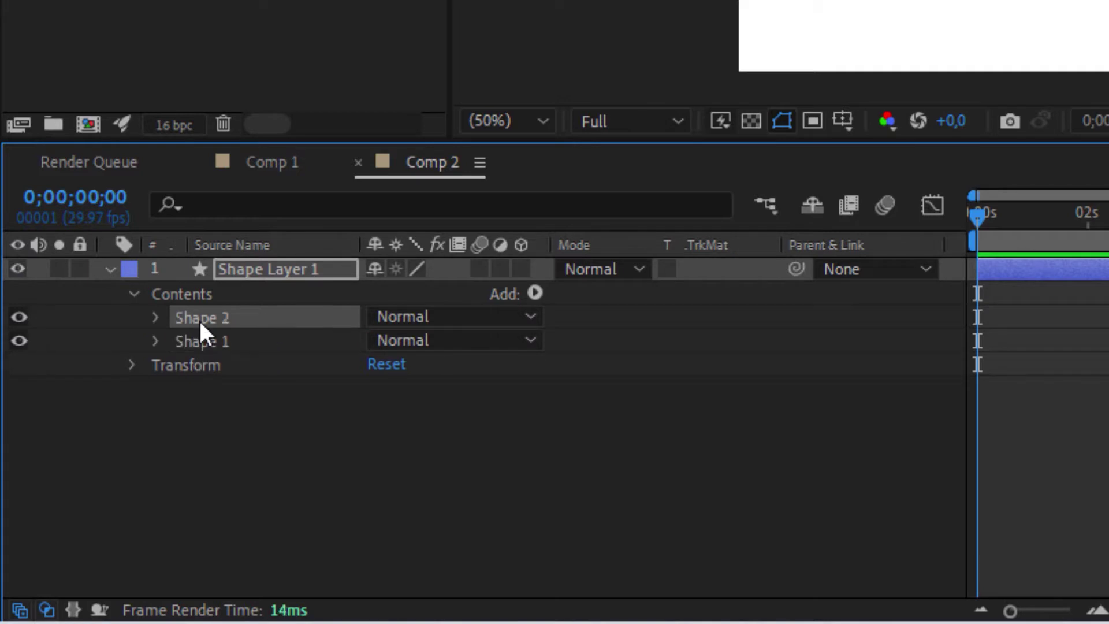
{"action": "left_click", "coordinate": [155, 318]}
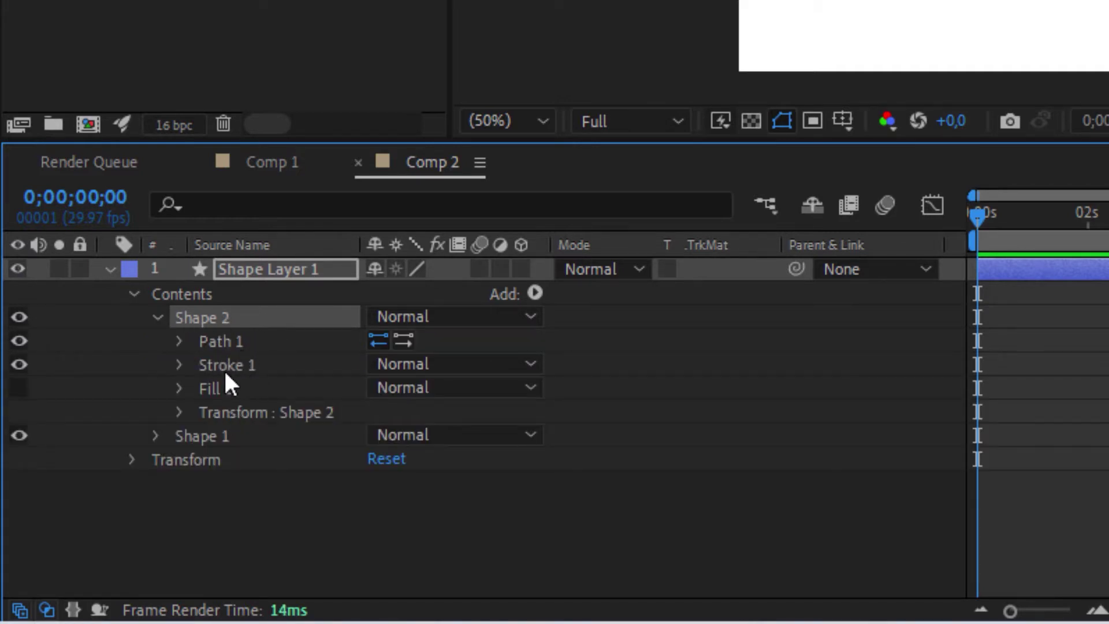
{"action": "left_click", "coordinate": [156, 318]}
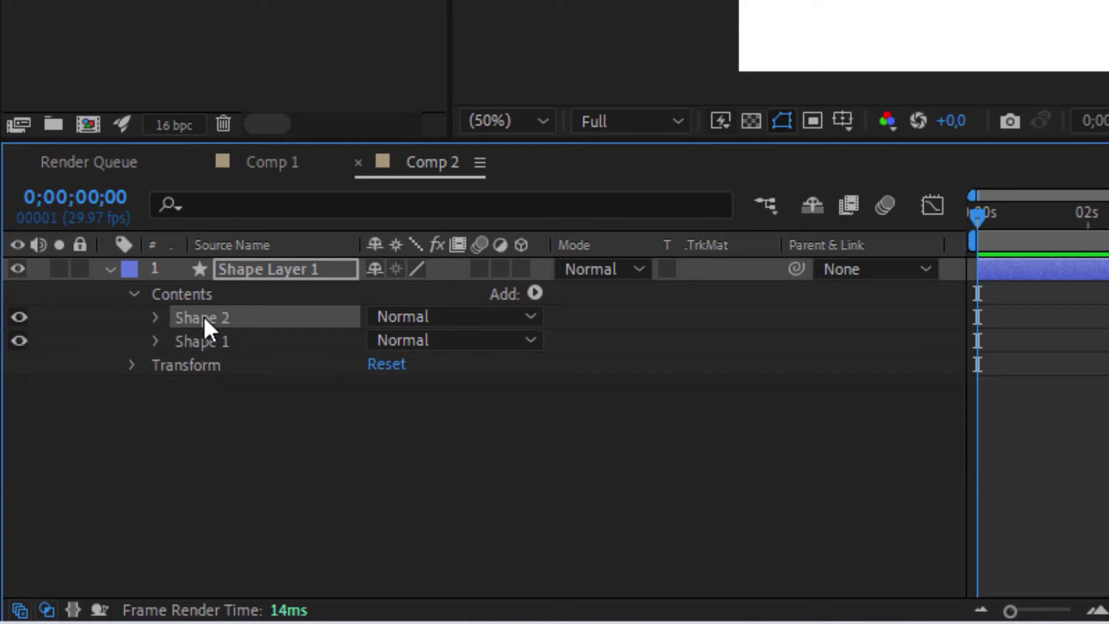
- Add Trim Paths to Shape 2 and try out its End value
{"action": "left_click", "coordinate": [541, 295]}
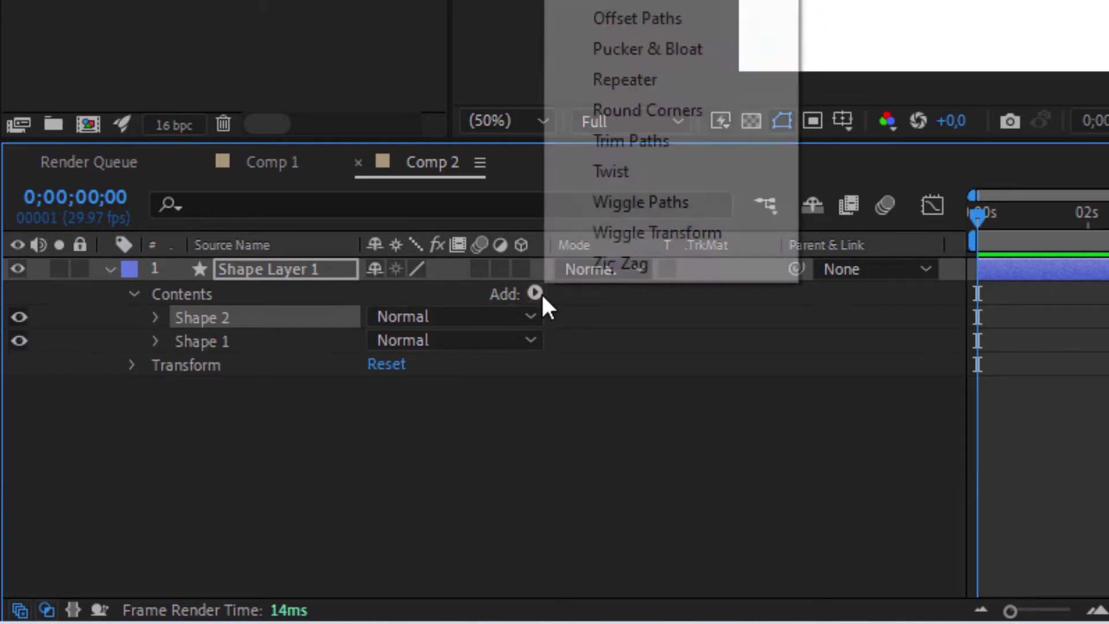
{"action": "left_click", "coordinate": [671, 146]}
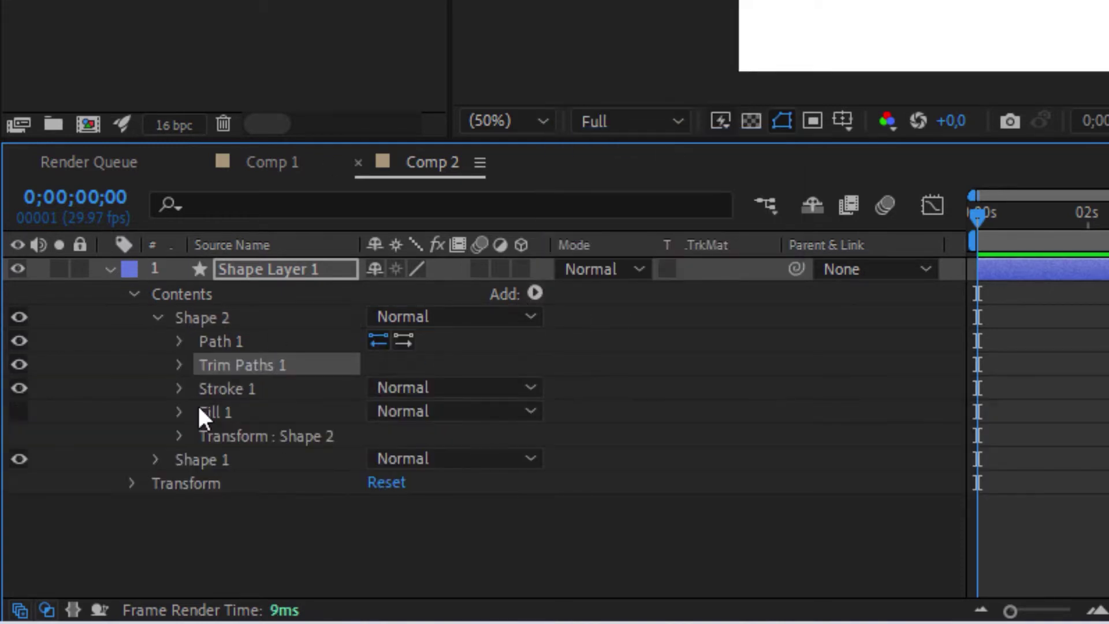
{"action": "left_click", "coordinate": [178, 364]}
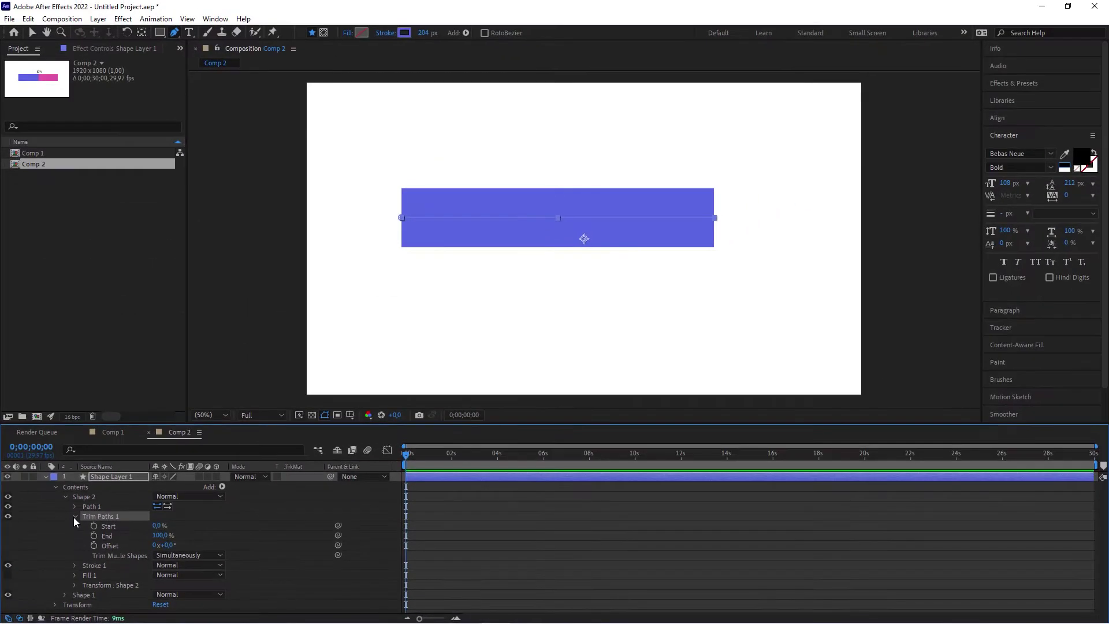
{"action": "mouse_move", "coordinate": [157, 535]}
{"action": "left_mouse_down"}
{"action": "mouse_move", "coordinate": [119, 537]}
{"action": "mouse_move", "coordinate": [170, 543]}
{"action": "left_mouse_up"}
- Change the stroke colour of Shape 2 to a magenta pink
{"action": "left_click", "coordinate": [91, 507]}
{"action": "left_click", "coordinate": [408, 37]}
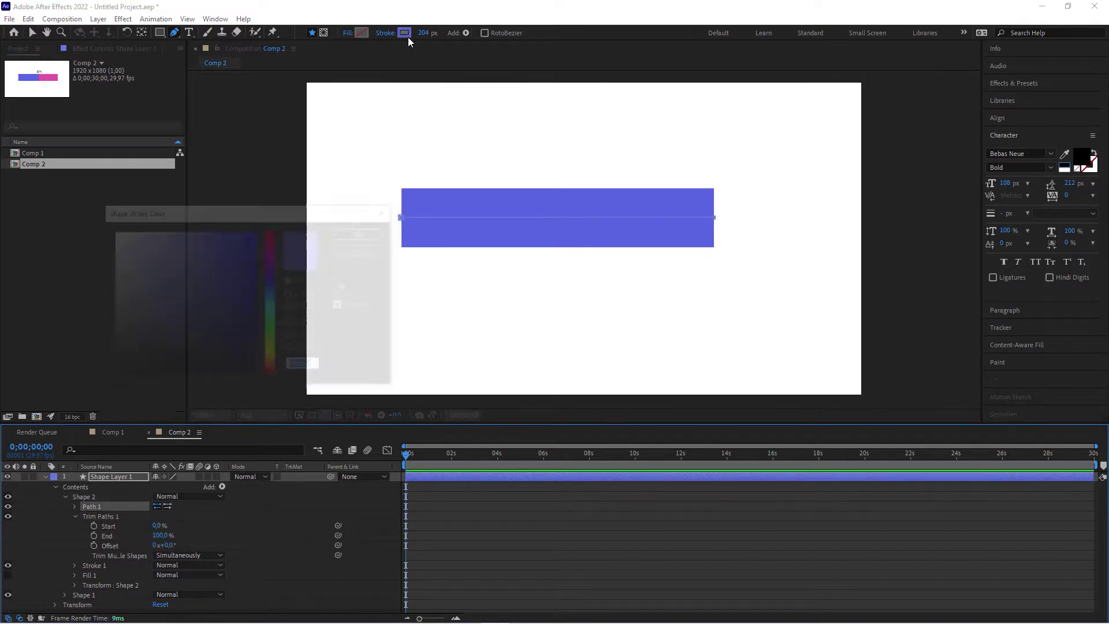
{"action": "left_click", "coordinate": [271, 249]}
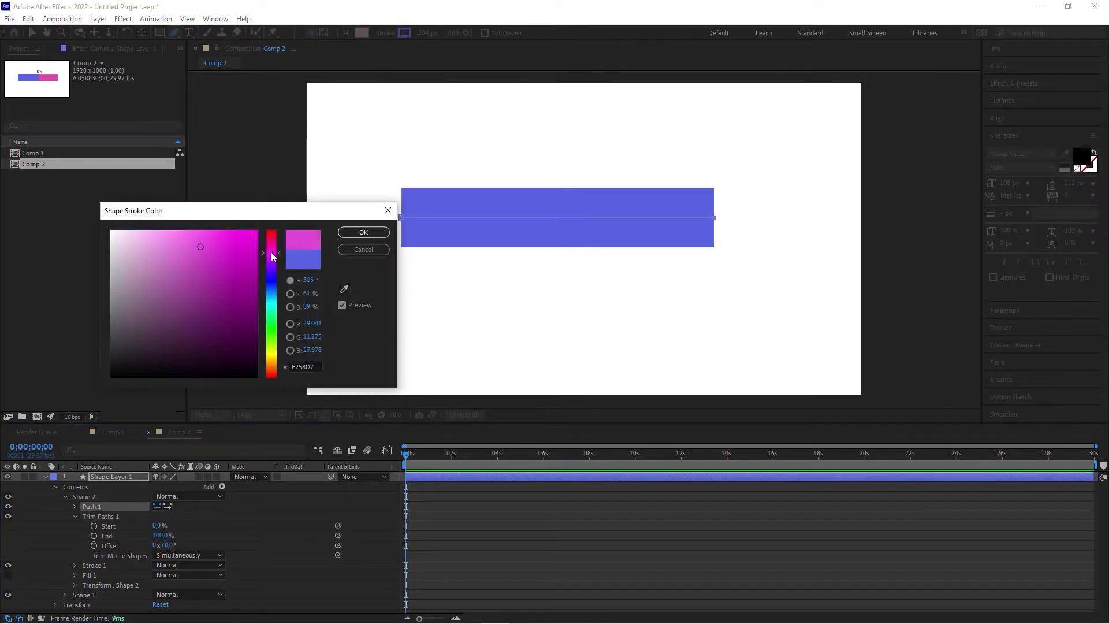
{"action": "left_click", "coordinate": [347, 234]}
- Test Shape 2's Trim Paths End at 60%, and set it to 0%
{"action": "mouse_move", "coordinate": [159, 535]}
{"action": "left_mouse_down"}
{"action": "mouse_move", "coordinate": [118, 536]}
{"action": "mouse_move", "coordinate": [169, 537]}
{"action": "mouse_move", "coordinate": [125, 541]}
{"action": "mouse_move", "coordinate": [156, 544]}
{"action": "left_mouse_up"}
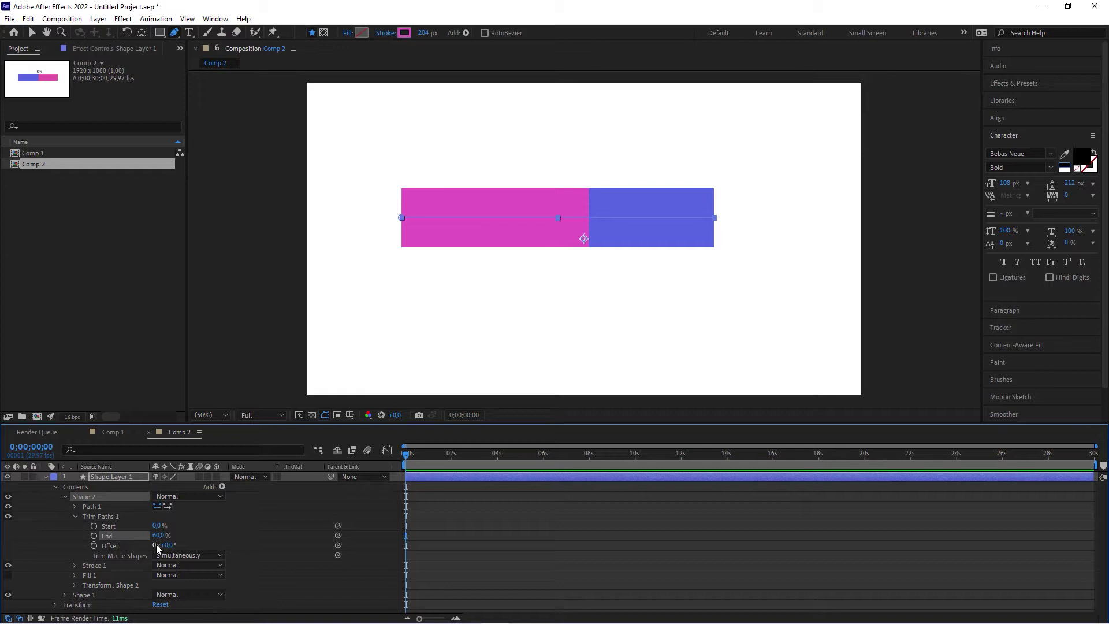
{"action": "left_click", "coordinate": [254, 535]}
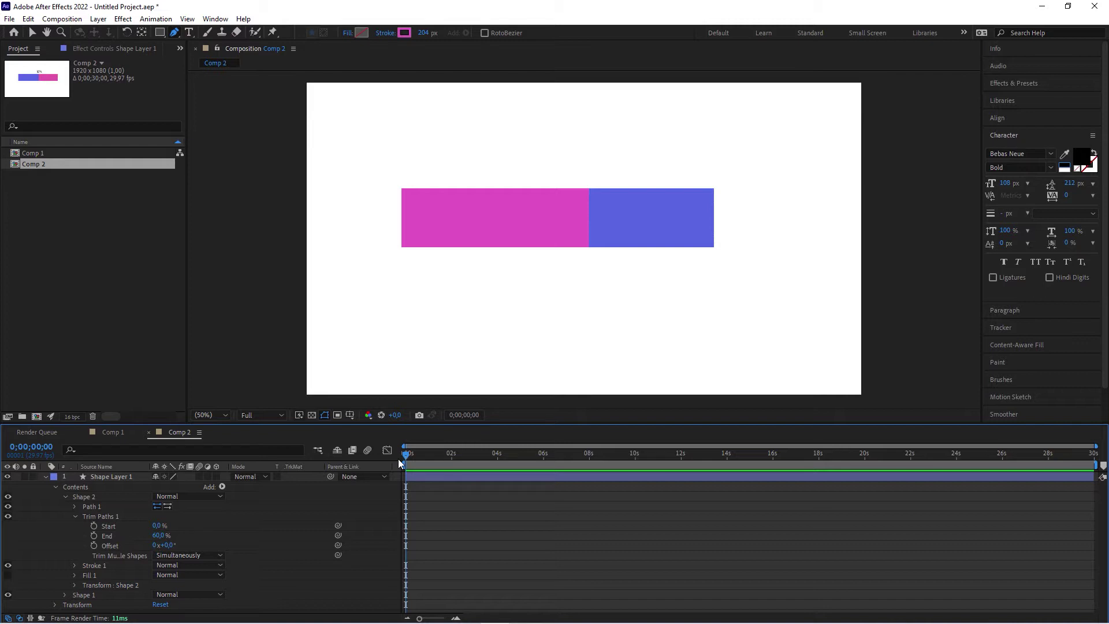
{"action": "left_click_drag", "start_coordinate": [158, 535], "coordinate": [121, 538]}
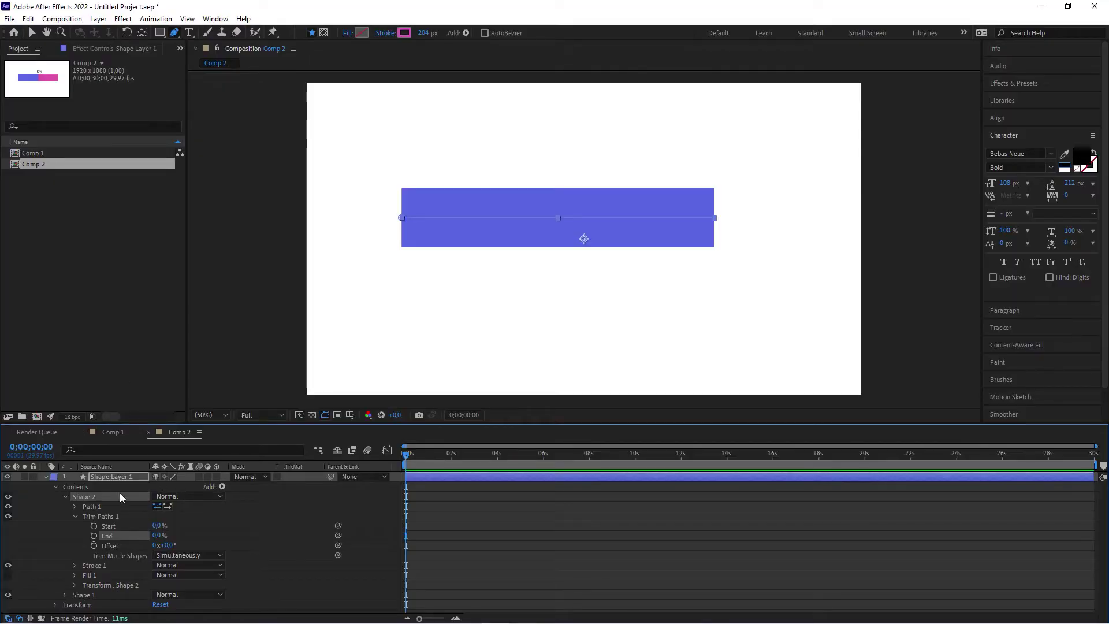
- Find the Slider Control effect by searching for "slider" and apply it to Shape Layer 1
{"action": "left_click", "coordinate": [110, 478]}
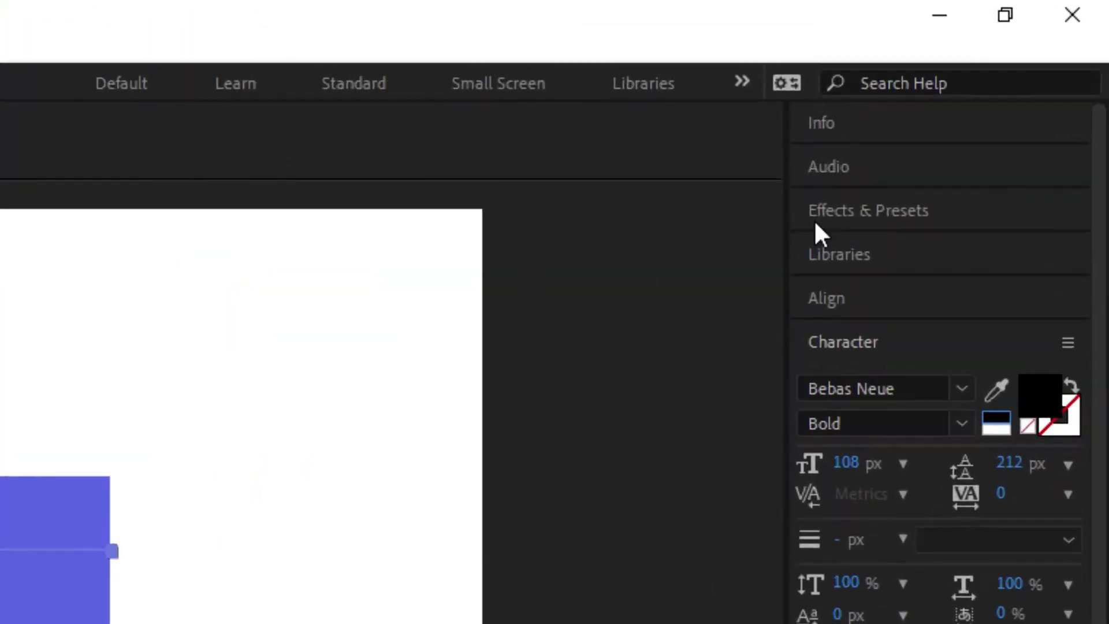
{"action": "left_click", "coordinate": [838, 214]}
{"action": "left_click", "coordinate": [899, 248]}
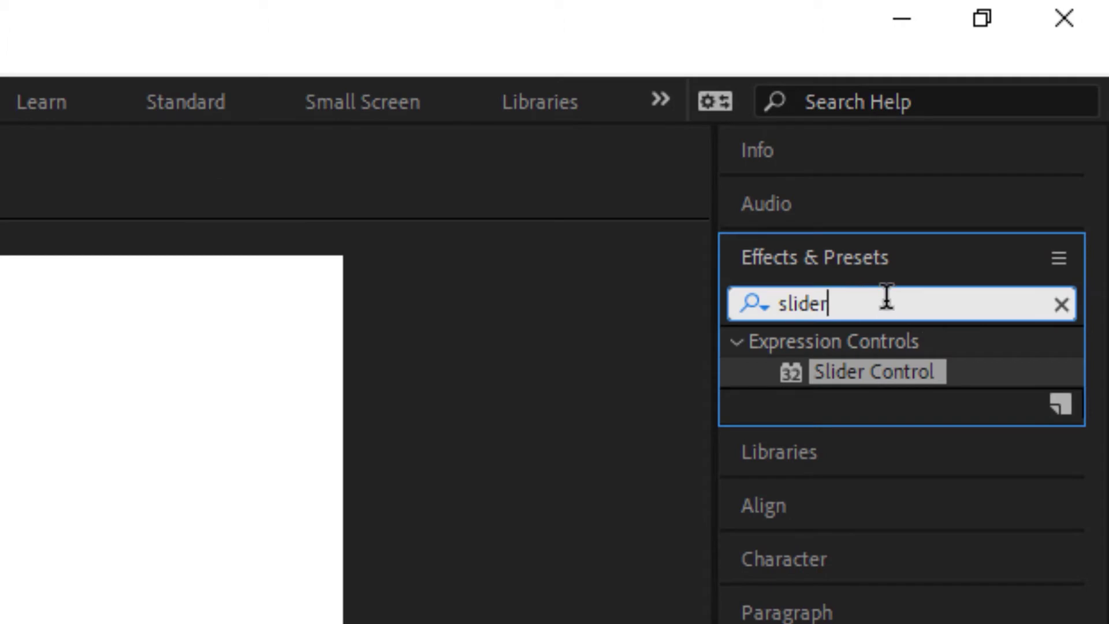
{"action": "left_click_drag", "start_coordinate": [925, 247], "coordinate": [791, 248]}
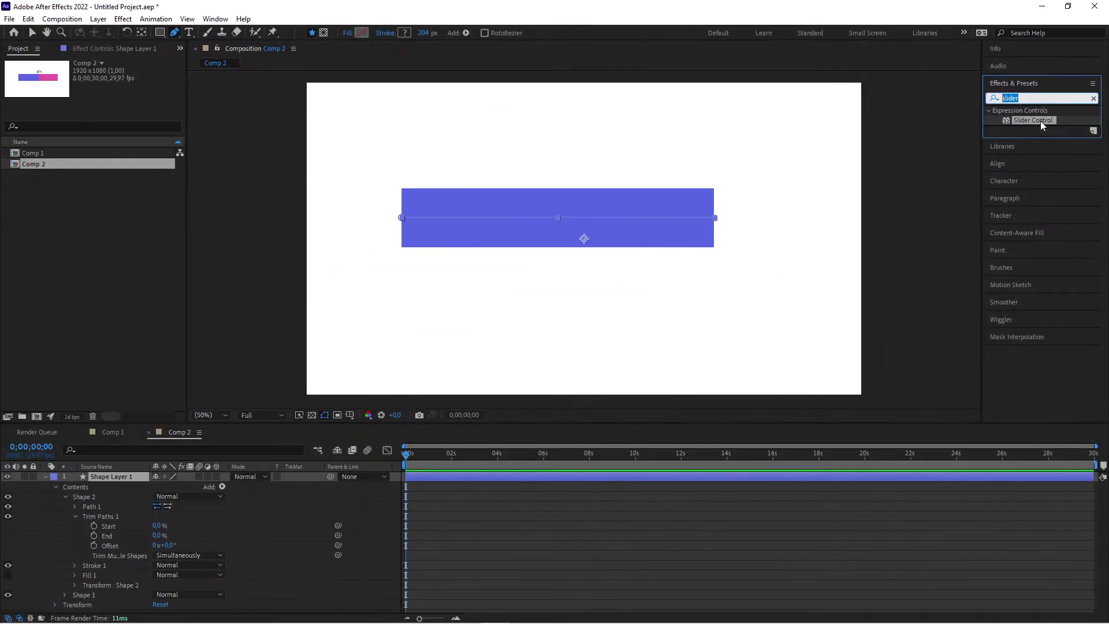
{"action": "left_click_drag", "start_coordinate": [1031, 120], "coordinate": [112, 477]}
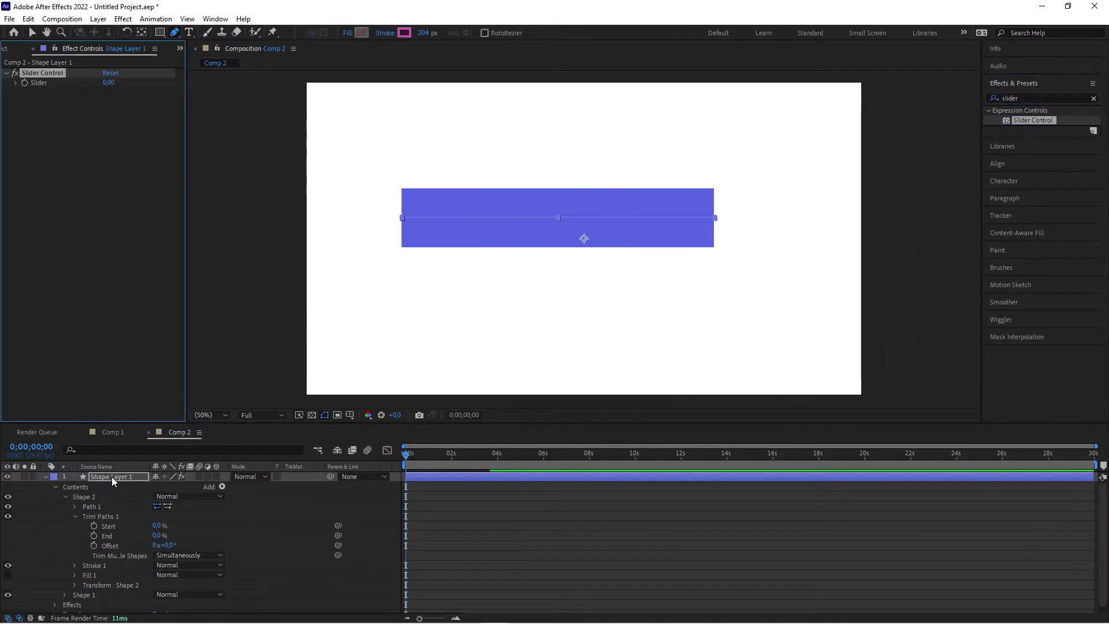
{"action": "key", "text": "v"}
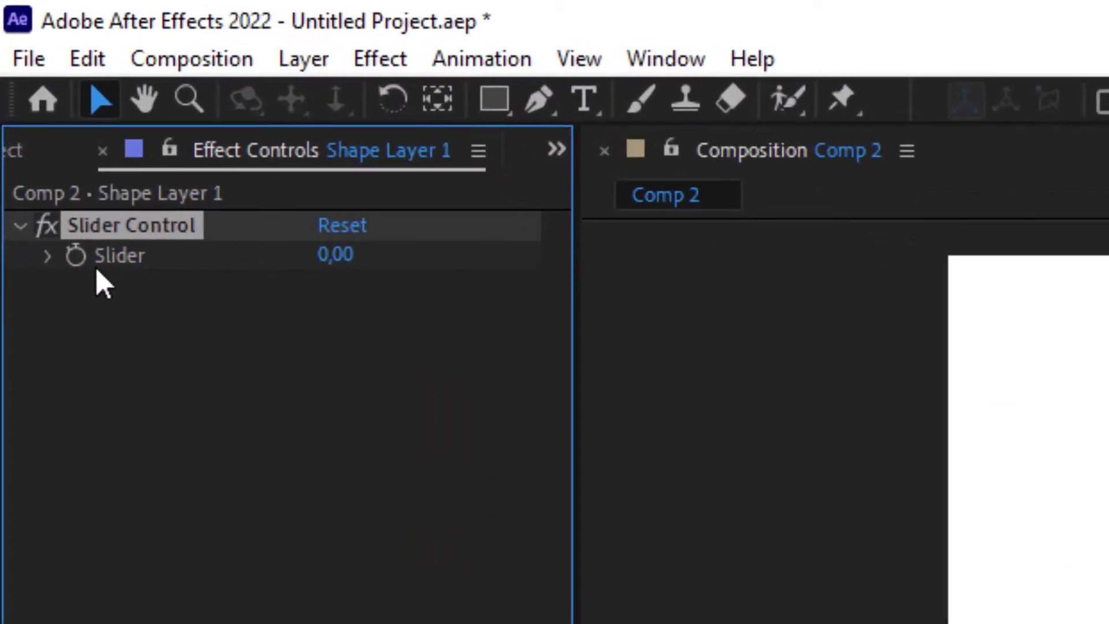
- Examine the Slider's value and range settings without changing them
{"action": "right_click", "coordinate": [40, 83]}
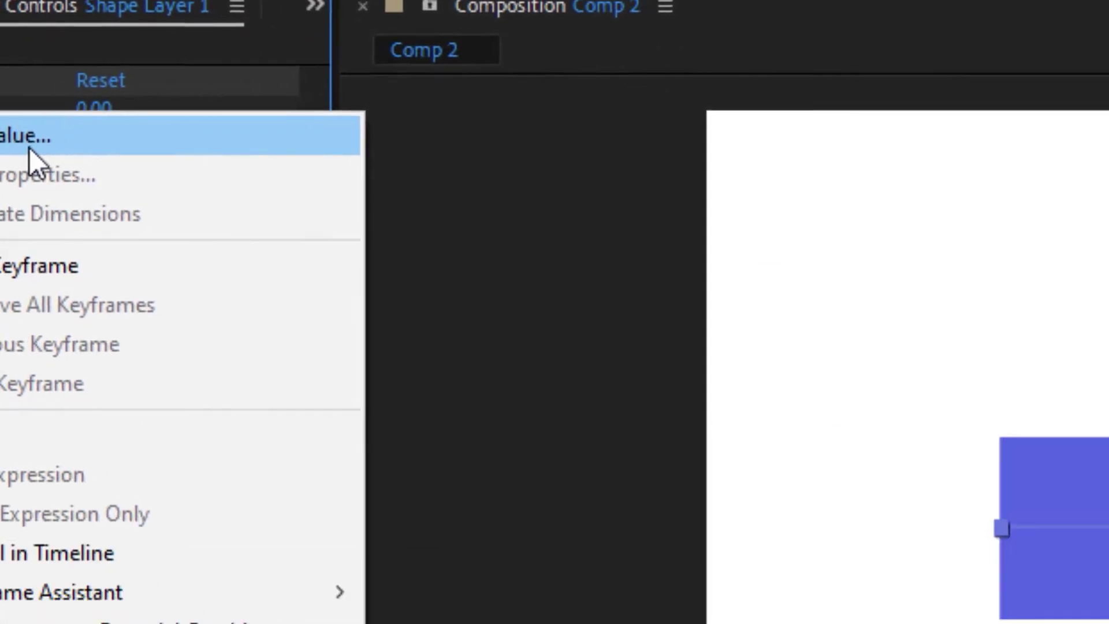
{"action": "left_click", "coordinate": [297, 289]}
{"action": "left_click_drag", "start_coordinate": [633, 146], "coordinate": [503, 115]}
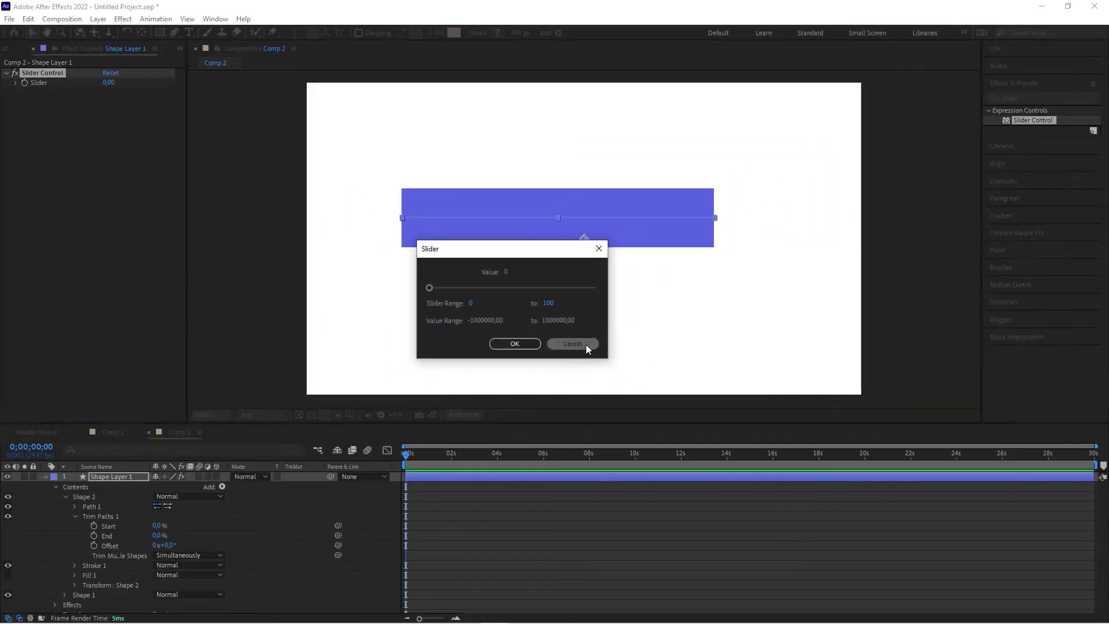
{"action": "left_click", "coordinate": [684, 410]}
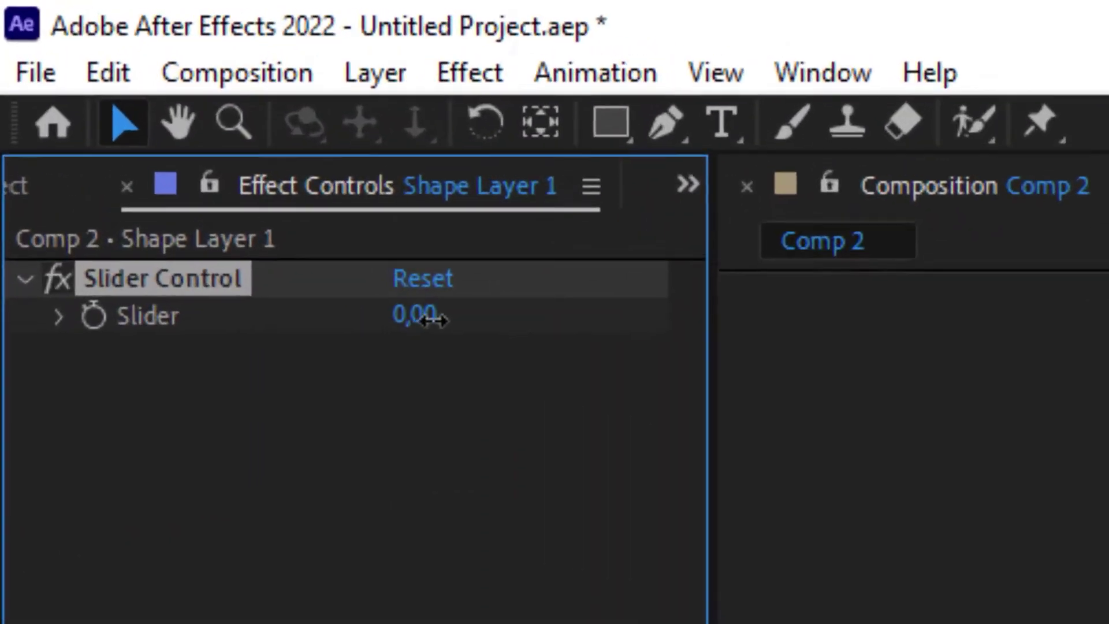
- Try varying the Slider value, undo the change, and move the slider up to 100
{"action": "left_click_drag", "start_coordinate": [112, 82], "coordinate": [128, 85]}
{"action": "left_click_drag", "start_coordinate": [522, 345], "coordinate": [1108, 347]}
{"action": "key", "text": "ctrl+z"}
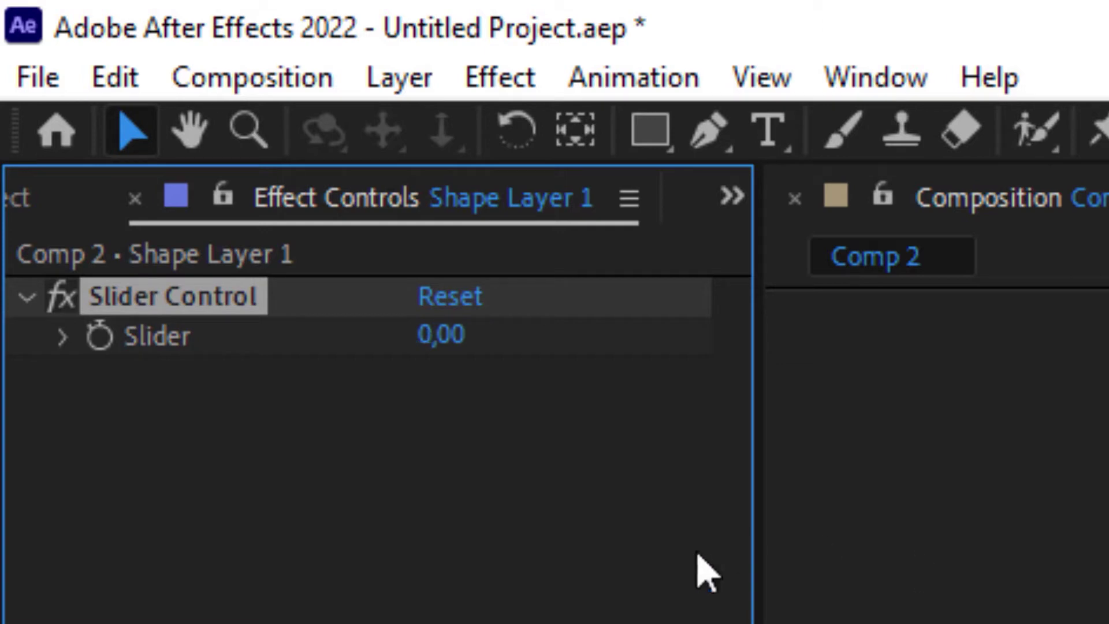
{"action": "left_click", "coordinate": [64, 337]}
{"action": "left_click_drag", "start_coordinate": [142, 407], "coordinate": [718, 453]}
- Set the Slider range's upper limit to 250 and move the slider value down to 0
{"action": "right_click", "coordinate": [151, 346]}
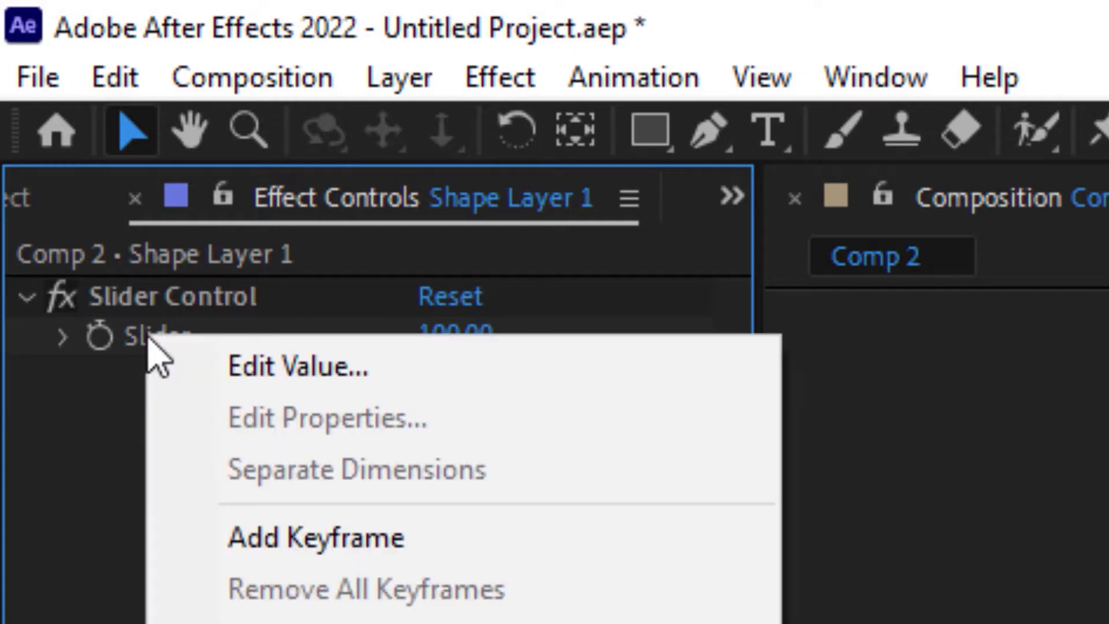
{"action": "left_click", "coordinate": [289, 373]}
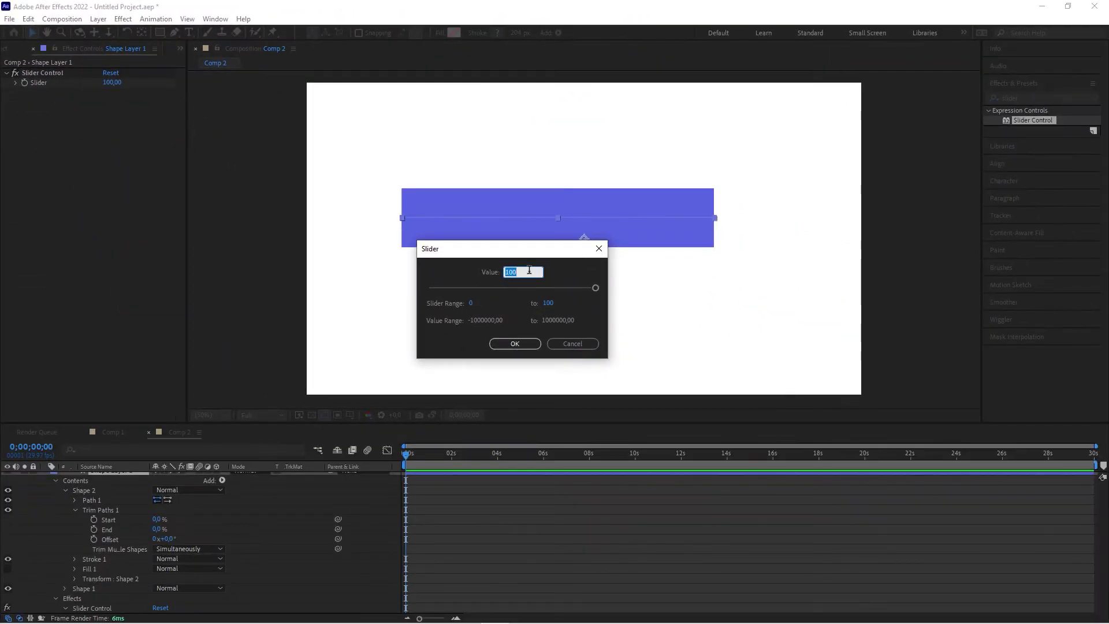
{"action": "left_click", "coordinate": [548, 302]}
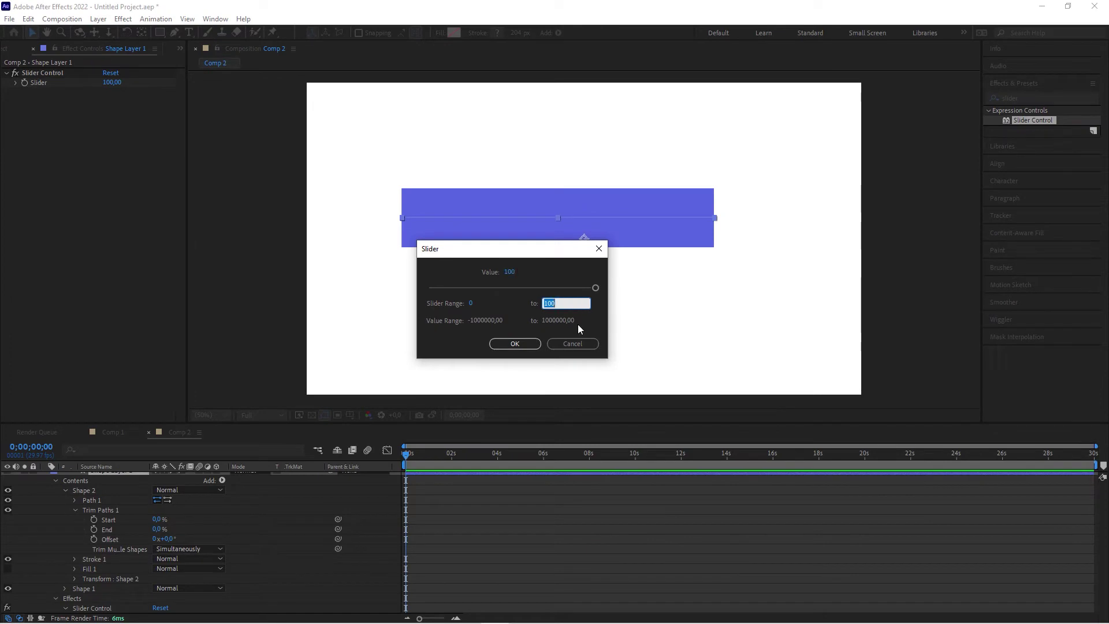
{"action": "type", "text": "250"}
{"action": "left_click", "coordinate": [520, 345]}
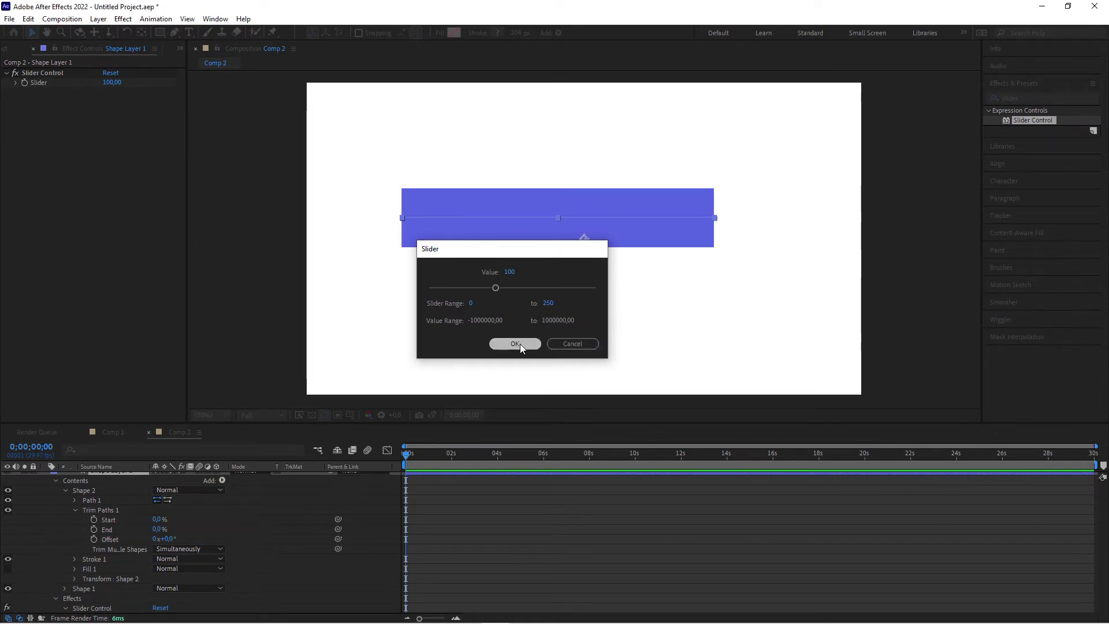
{"action": "left_click", "coordinate": [15, 82]}
{"action": "left_click_drag", "start_coordinate": [85, 99], "coordinate": [16, 105]}
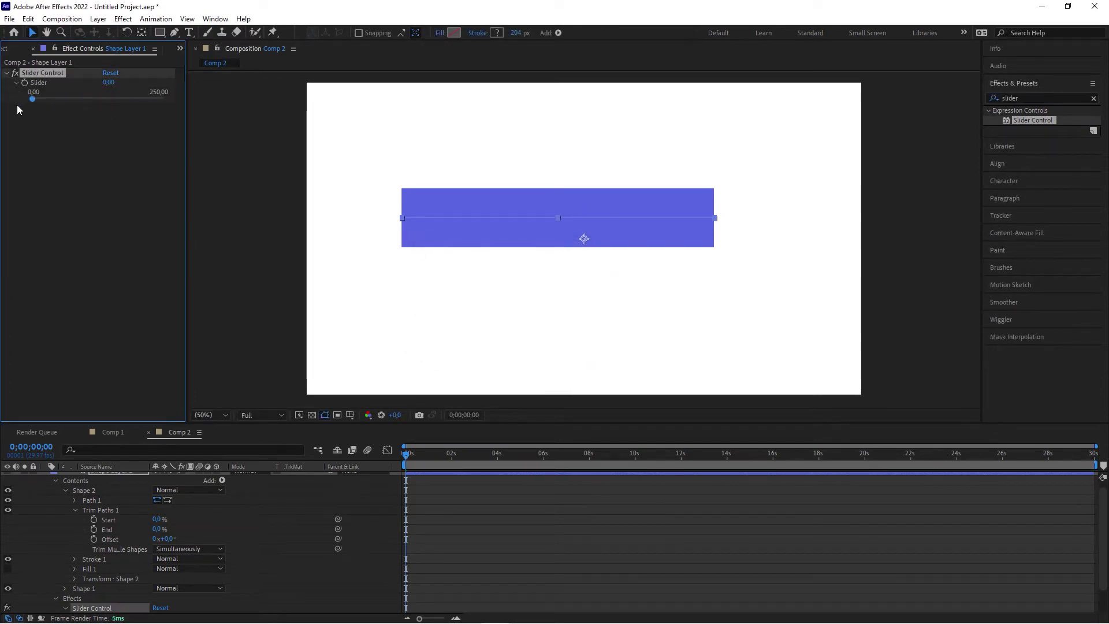
- Undo the recent changes to the Slider's value and range
{"action": "right_click", "coordinate": [43, 71]}
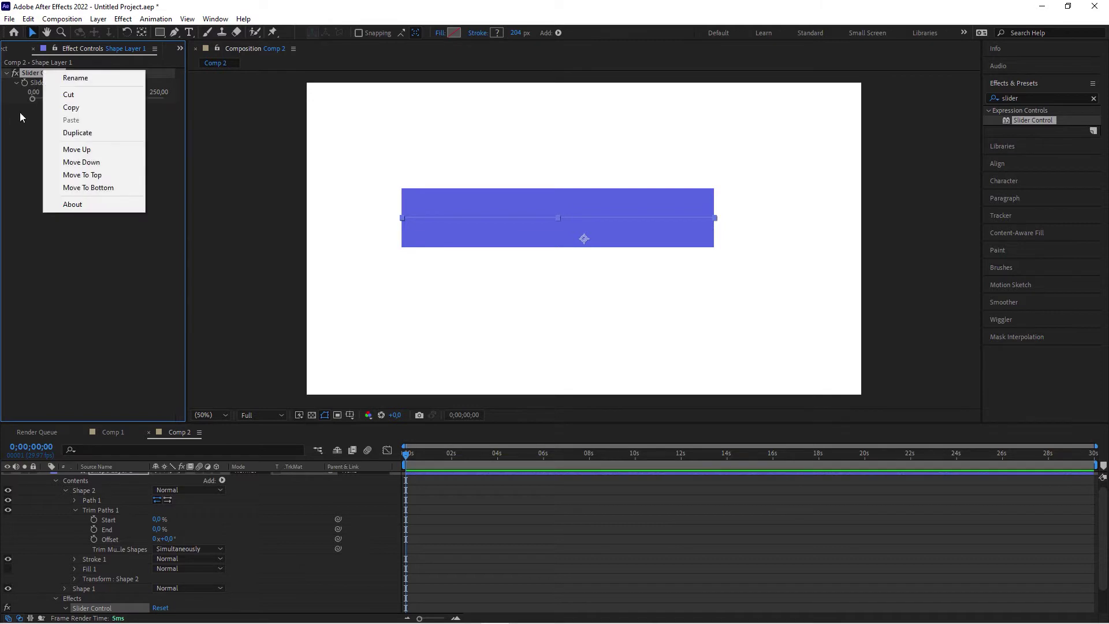
{"action": "left_click", "coordinate": [73, 202]}
{"action": "key", "text": "ctrl+z"}
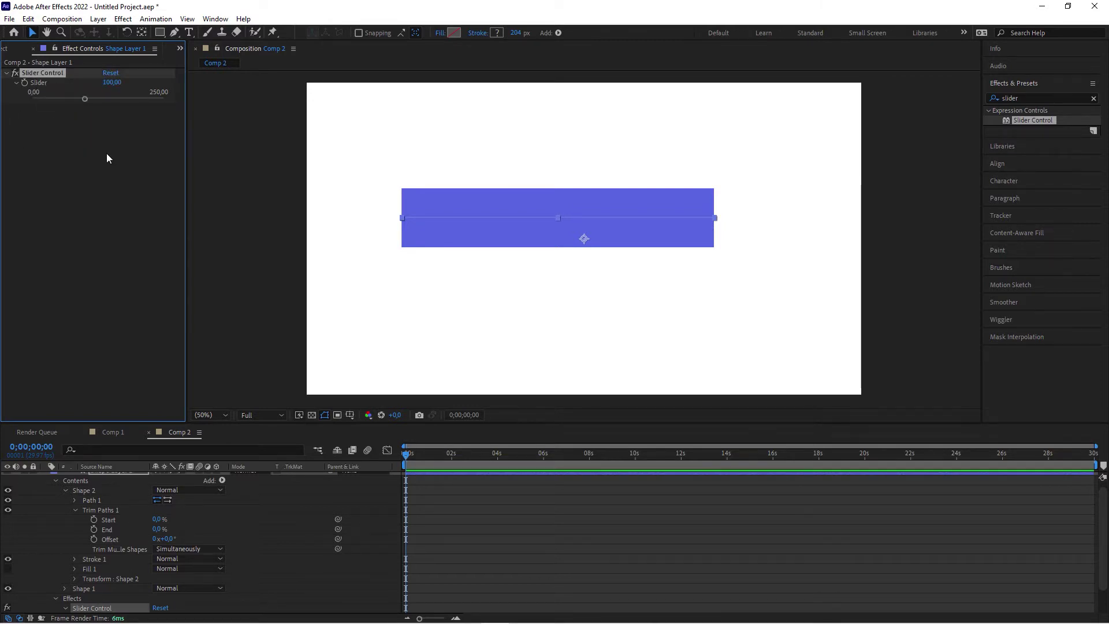
{"action": "key", "text": "ctrl+z"}
{"action": "key", "text": "ctrl+z"}
- Link the Trim Paths End property of Shape 2 to the Slider with the property pick whip
{"action": "left_click", "coordinate": [339, 531]}
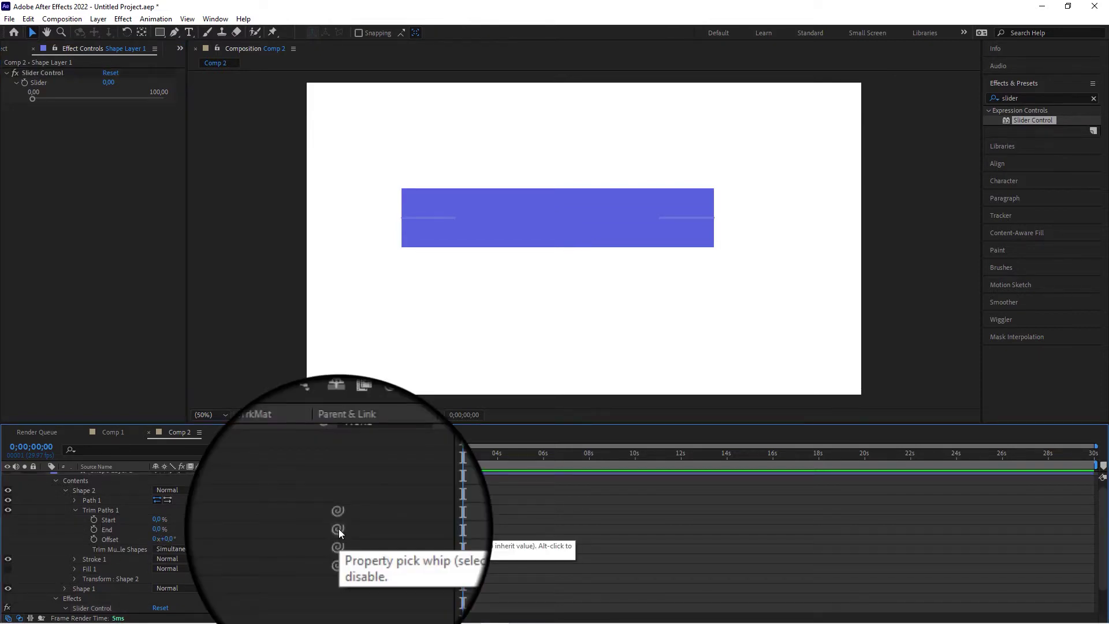
{"action": "mouse_move", "coordinate": [338, 528]}
{"action": "left_mouse_down"}
{"action": "mouse_move", "coordinate": [123, 410]}
{"action": "mouse_move", "coordinate": [40, 82]}
{"action": "mouse_move", "coordinate": [36, 99]}
{"action": "mouse_move", "coordinate": [161, 112]}
{"action": "mouse_move", "coordinate": [20, 102]}
{"action": "left_mouse_up"}
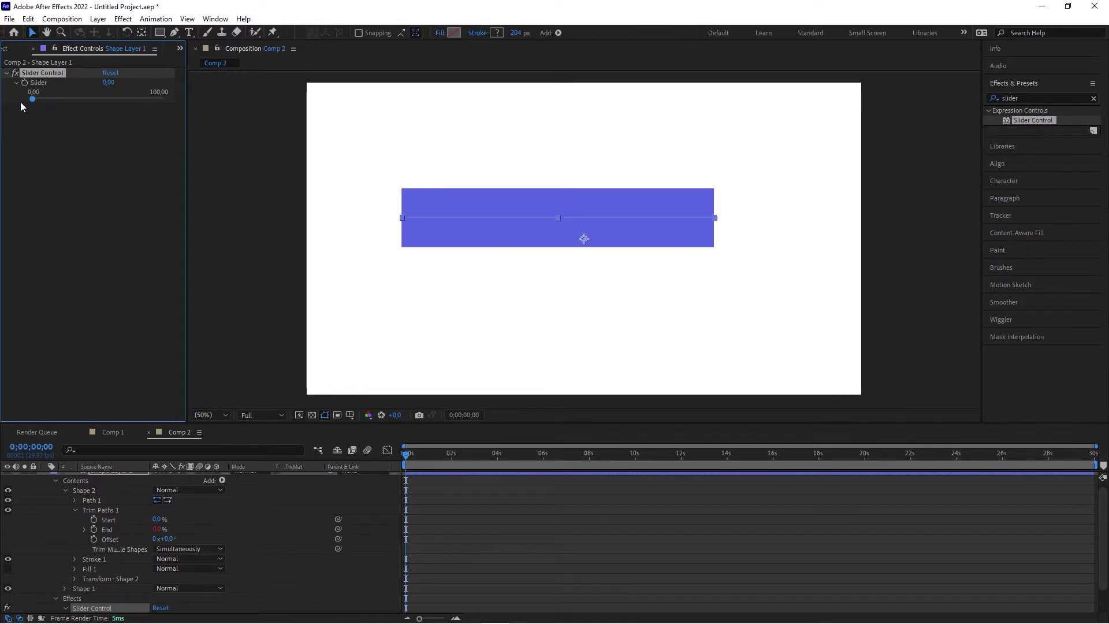
- Add a text box reading "100" above the bar's left end
{"action": "left_click", "coordinate": [189, 32]}
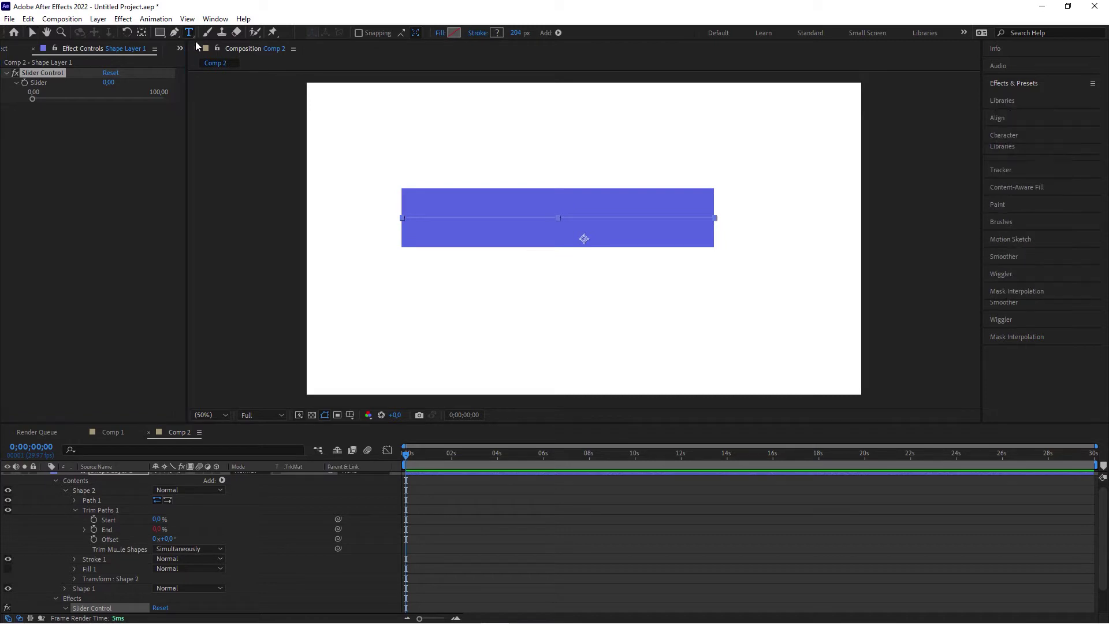
{"action": "left_click_drag", "start_coordinate": [404, 133], "coordinate": [464, 171]}
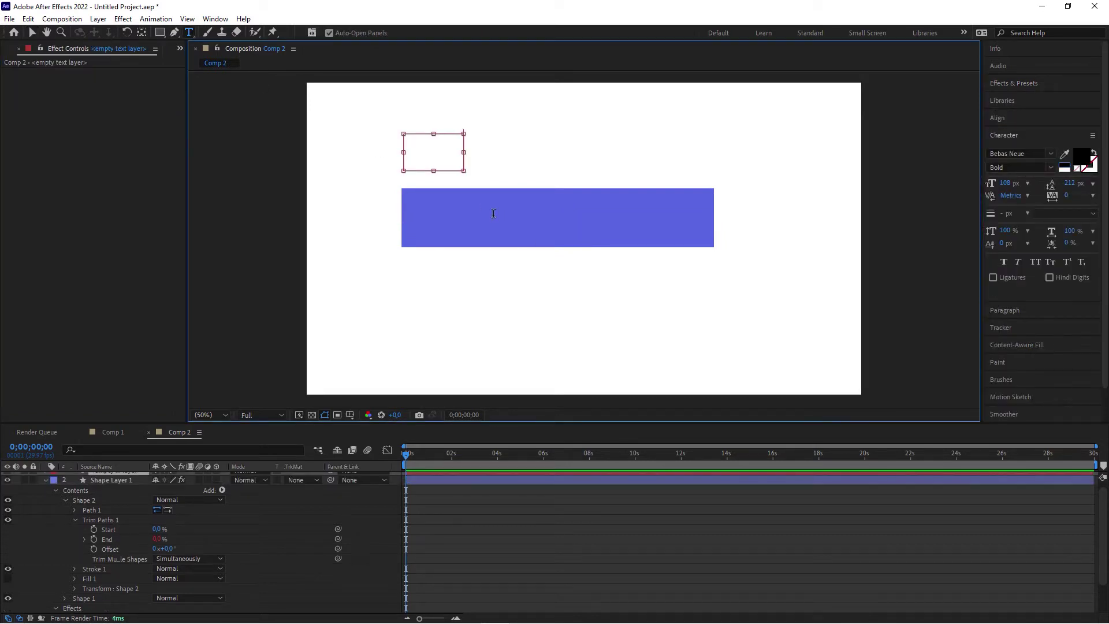
{"action": "type", "text": "100"}
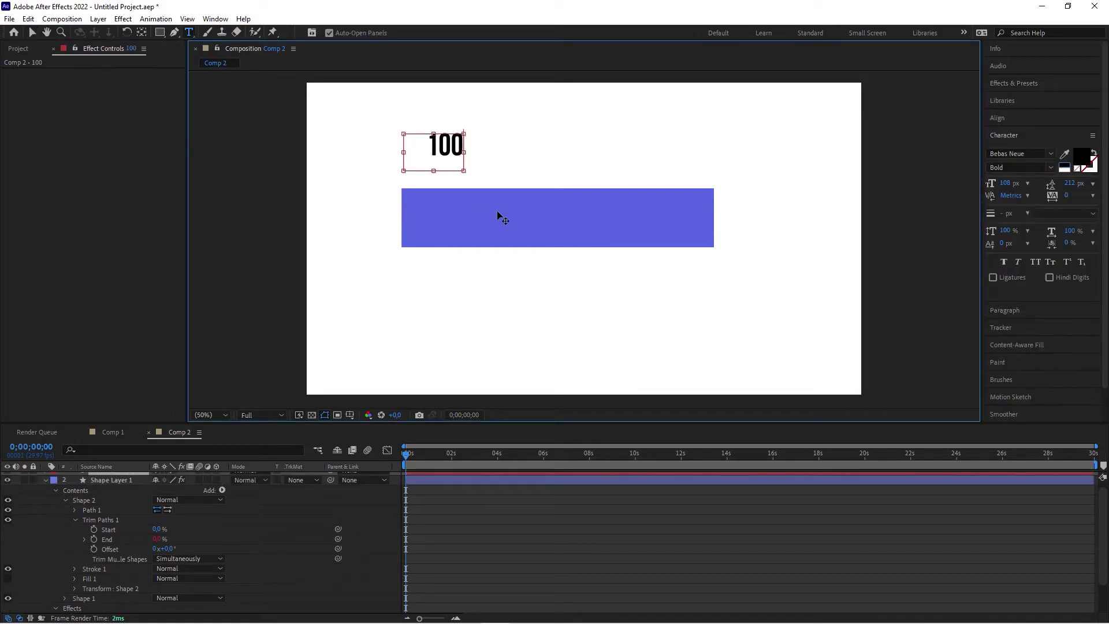
- Set the fill colour of the 100 text to dark grey 313131
{"action": "left_click_drag", "start_coordinate": [426, 137], "coordinate": [475, 141]}
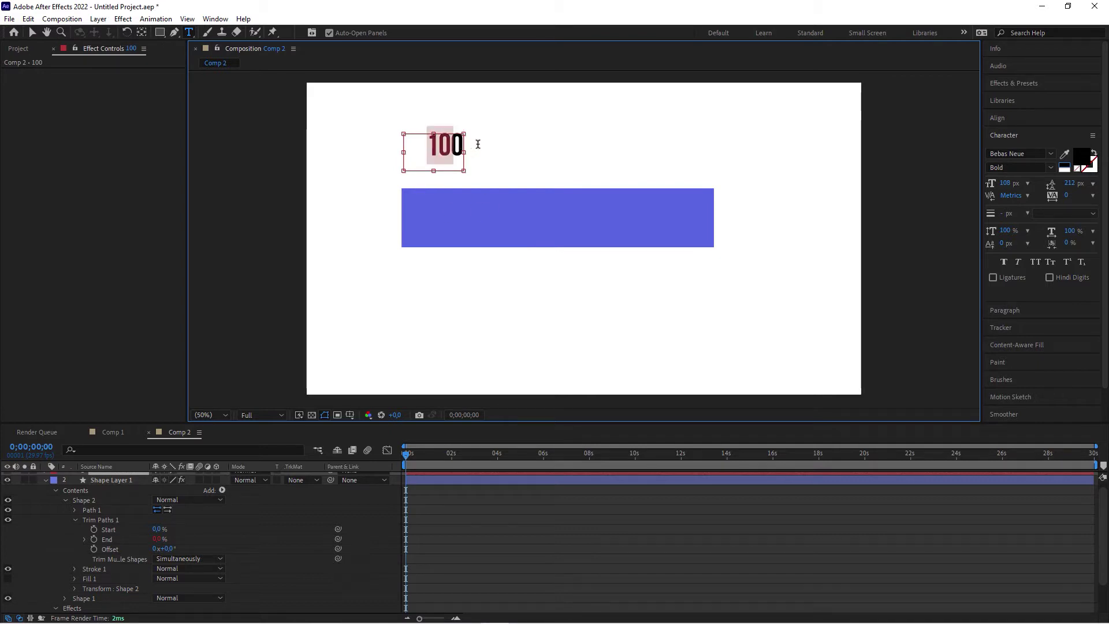
{"action": "left_click", "coordinate": [454, 144]}
{"action": "left_click", "coordinate": [430, 141], "text": "shift"}
{"action": "left_click", "coordinate": [466, 162], "text": "shift"}
{"action": "left_click", "coordinate": [1083, 165]}
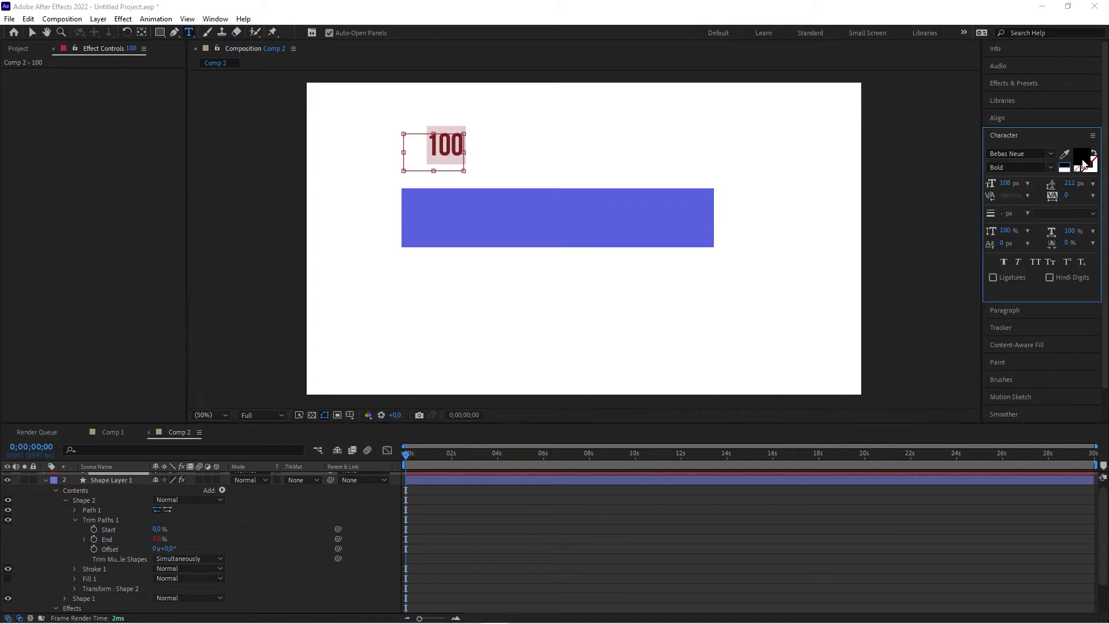
{"action": "mouse_move", "coordinate": [142, 340]}
{"action": "left_mouse_down"}
{"action": "mouse_move", "coordinate": [104, 361]}
{"action": "mouse_move", "coordinate": [111, 353]}
{"action": "left_mouse_up"}
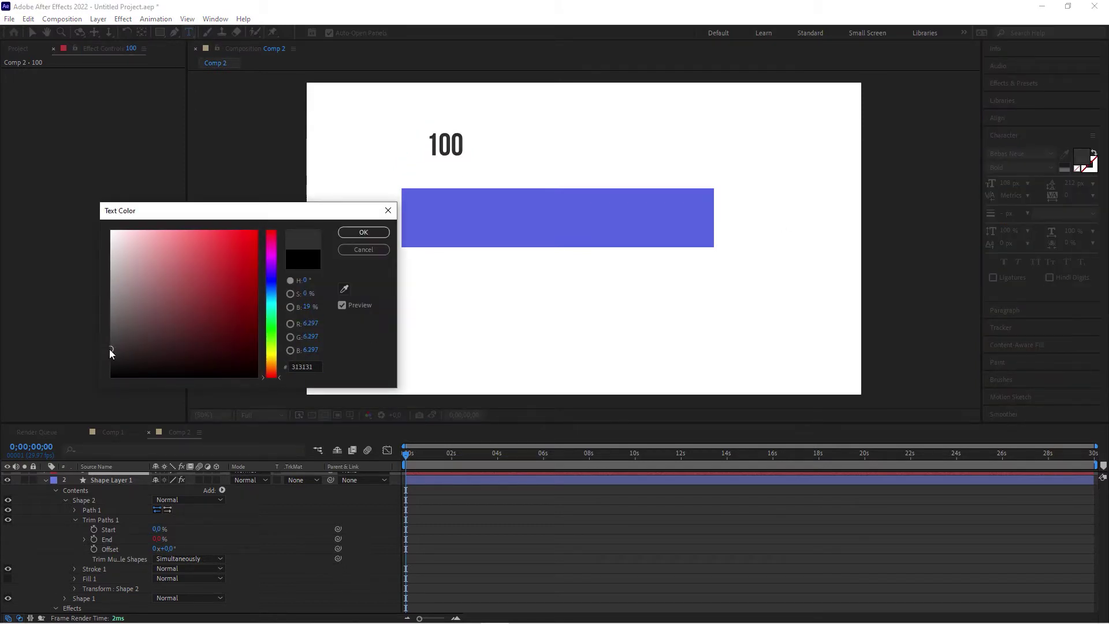
{"action": "left_click", "coordinate": [364, 232]}
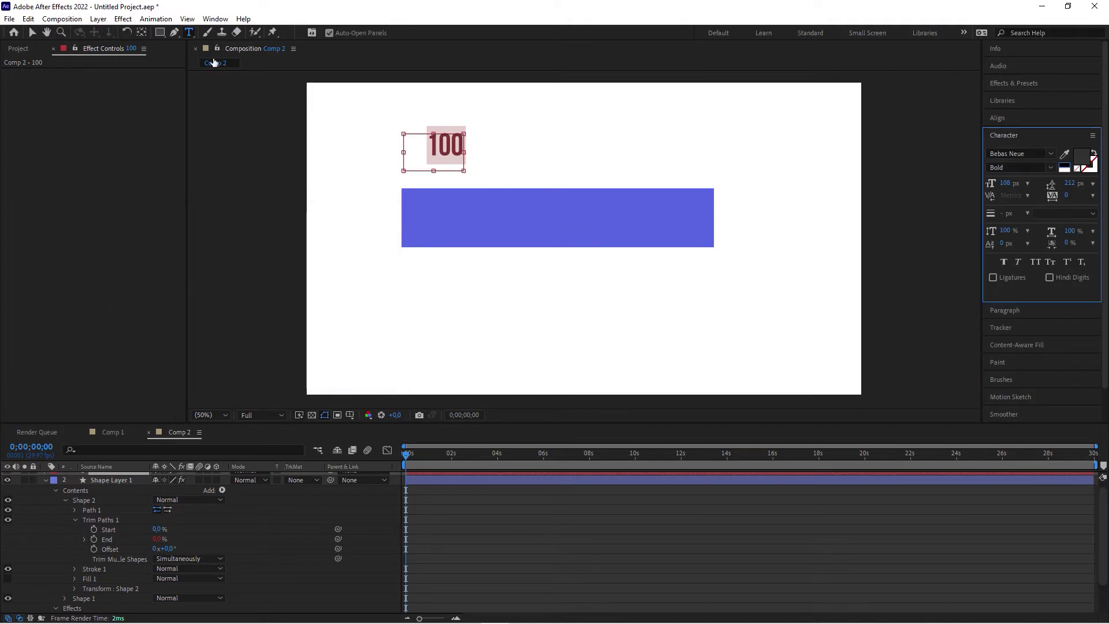
{"action": "key", "text": "Escape"}
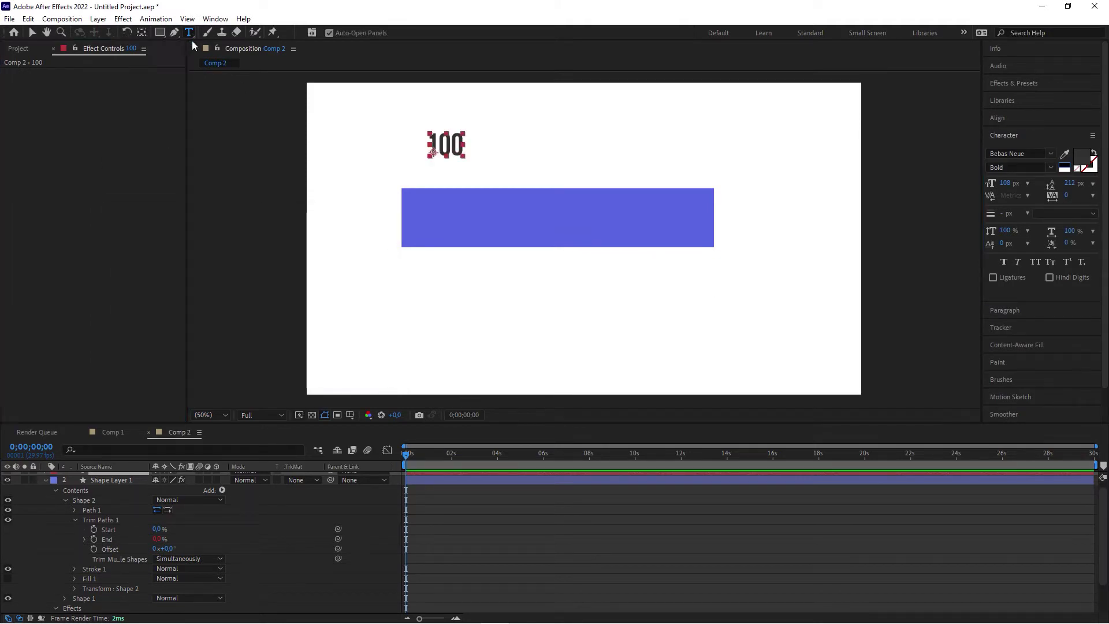
- Move the 100 text just above the bar's left end and set its paragraph to right alignment
{"action": "key", "text": "v"}
{"action": "left_click_drag", "start_coordinate": [446, 156], "coordinate": [420, 174]}
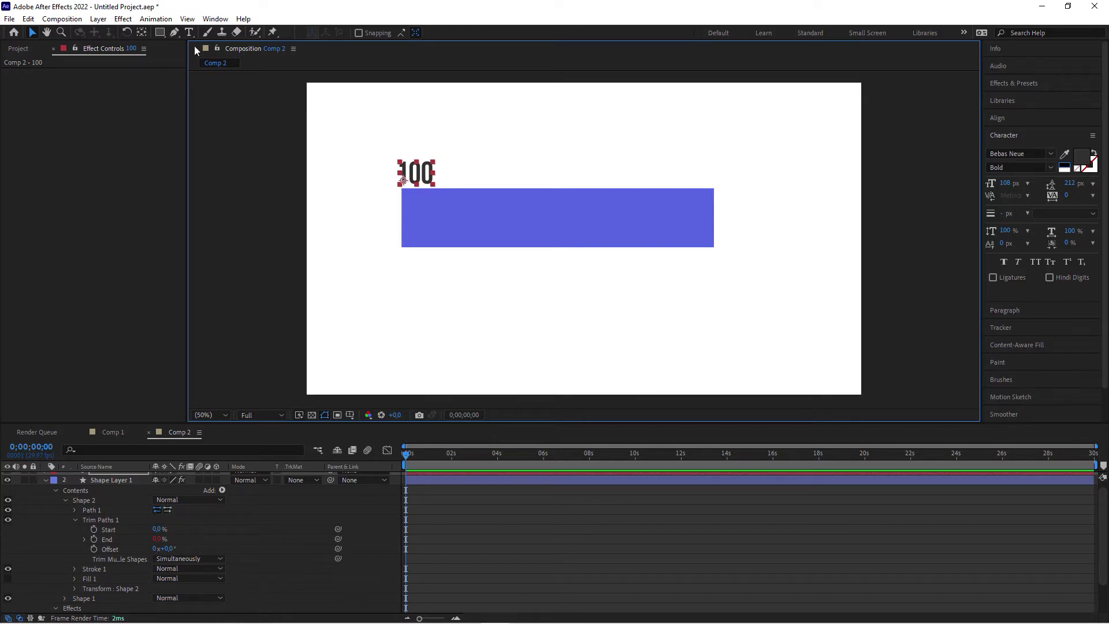
{"action": "left_click", "coordinate": [1010, 310]}
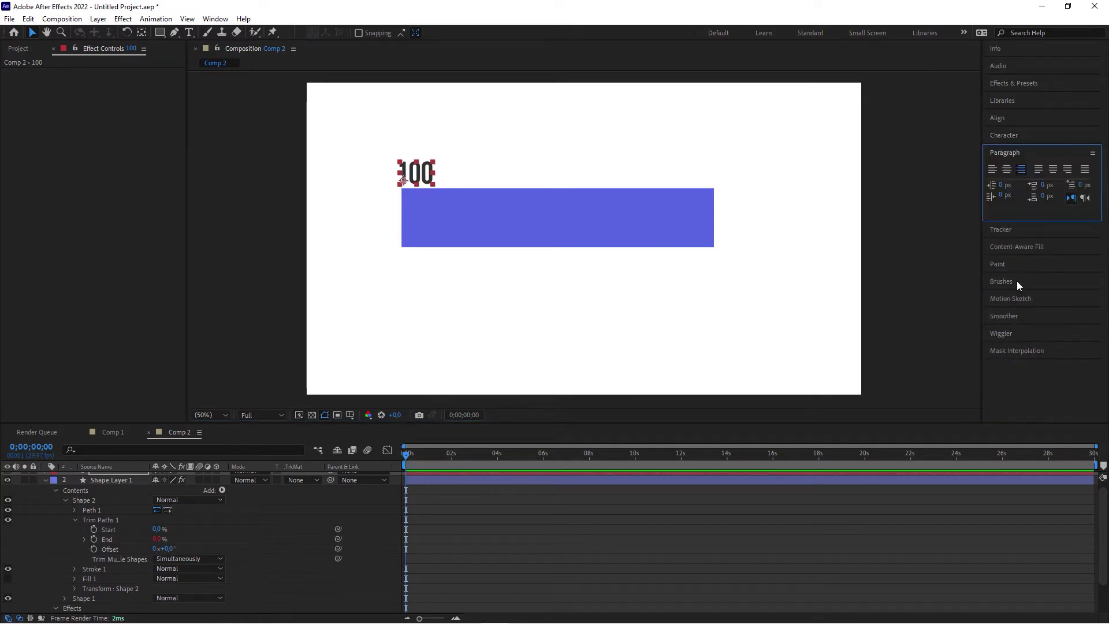
{"action": "left_click", "coordinate": [1021, 170]}
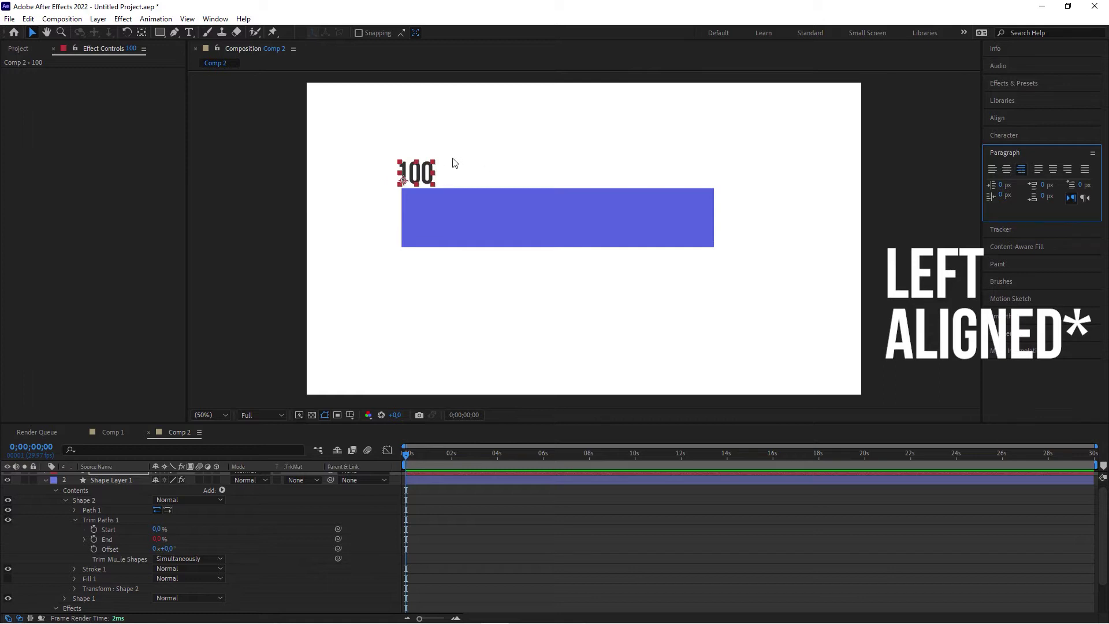
- Collapse Shape Layer 1's properties and check its Slider, leaving the value at 0
{"action": "left_click", "coordinate": [242, 525]}
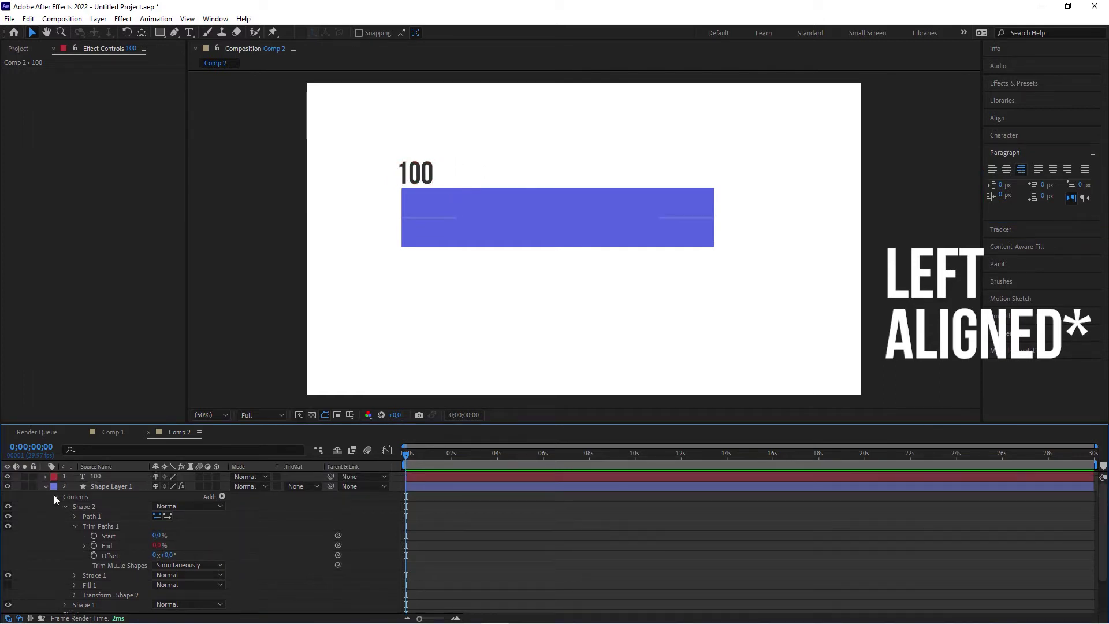
{"action": "left_click", "coordinate": [46, 480]}
{"action": "left_click", "coordinate": [112, 486]}
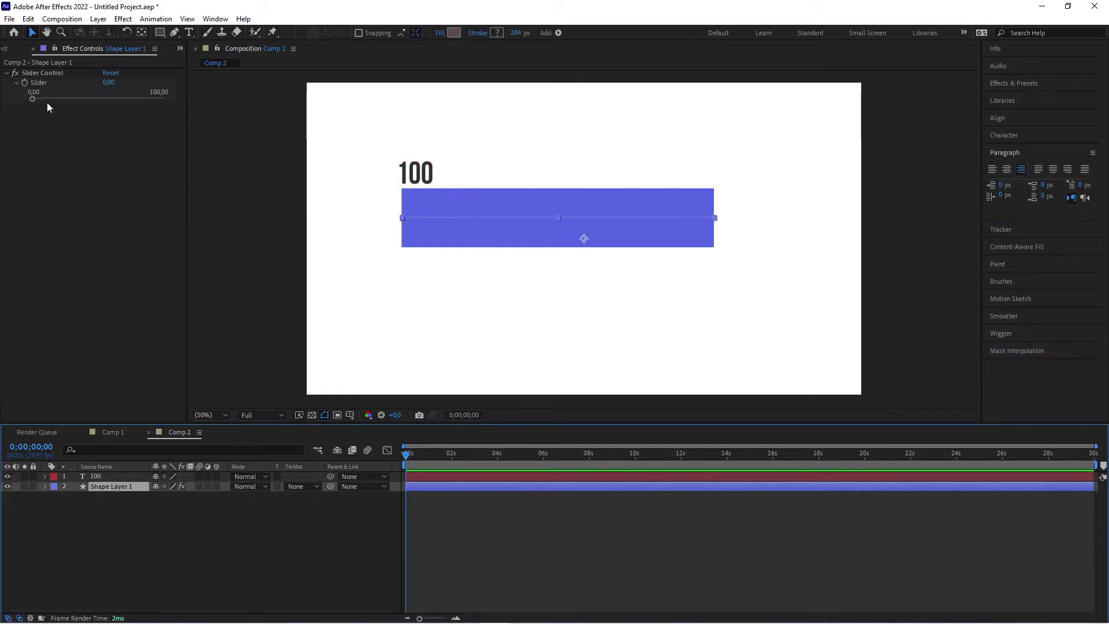
{"action": "mouse_move", "coordinate": [33, 98]}
{"action": "left_mouse_down"}
{"action": "mouse_move", "coordinate": [134, 98]}
{"action": "mouse_move", "coordinate": [27, 99]}
{"action": "left_mouse_up"}
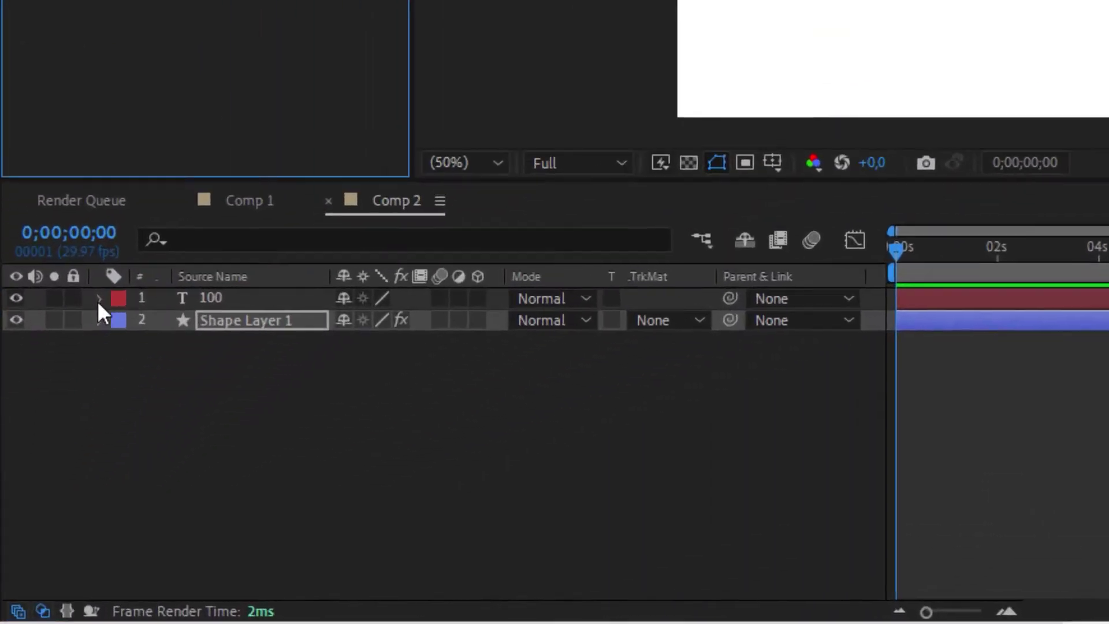
- Link the 100 text layer's Source Text to the Slider of Shape Layer 1 with the property pick whip
{"action": "left_click", "coordinate": [45, 476]}
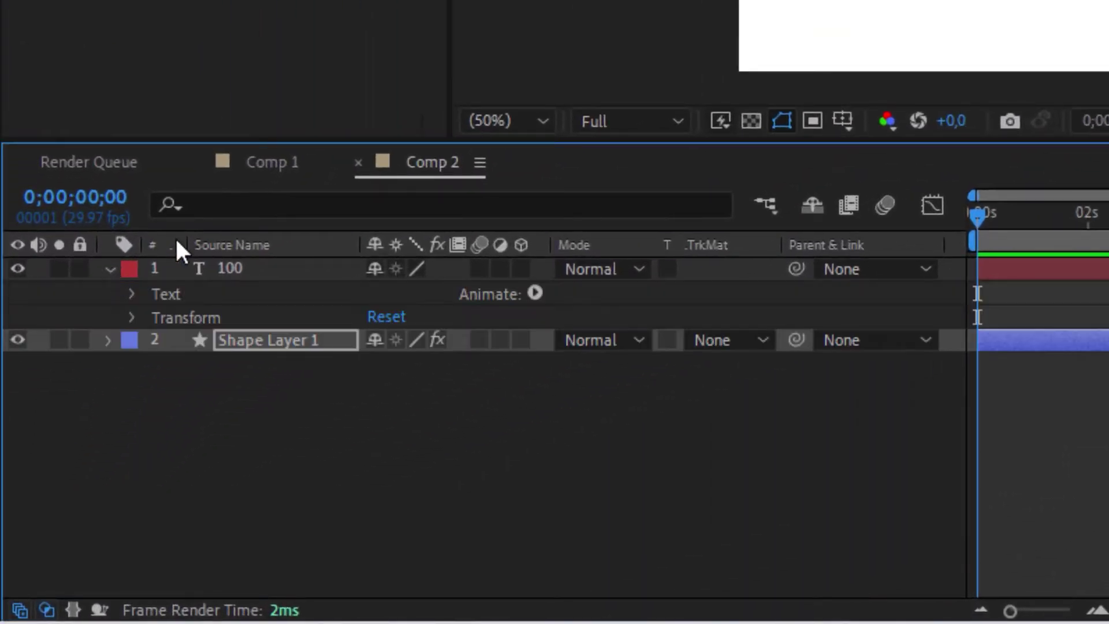
{"action": "left_click", "coordinate": [131, 294]}
{"action": "left_click", "coordinate": [221, 317]}
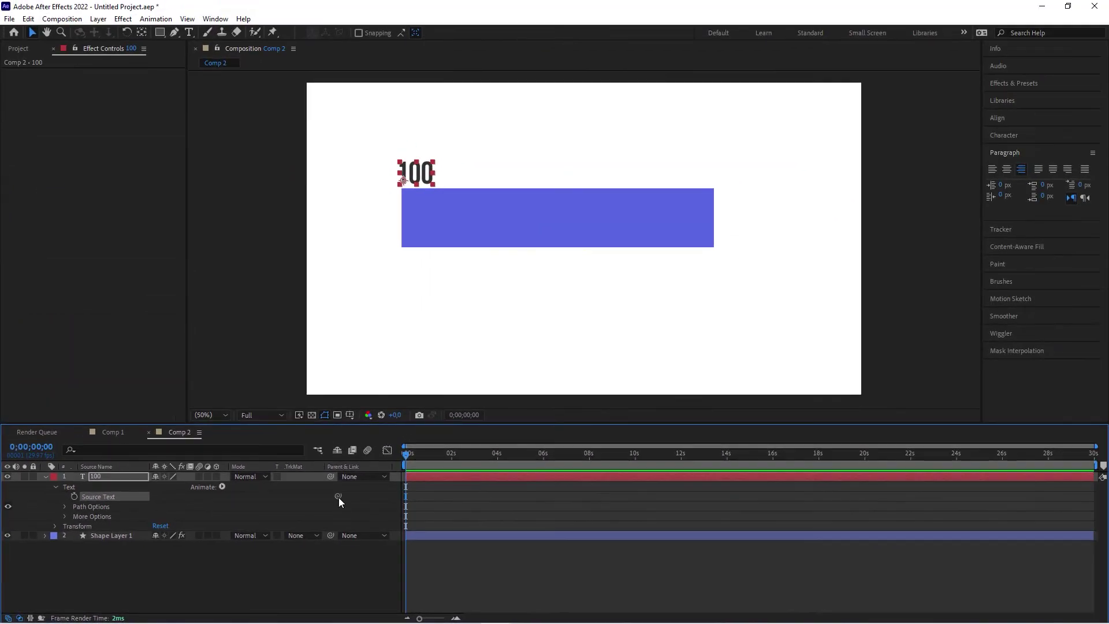
{"action": "left_click", "coordinate": [171, 491]}
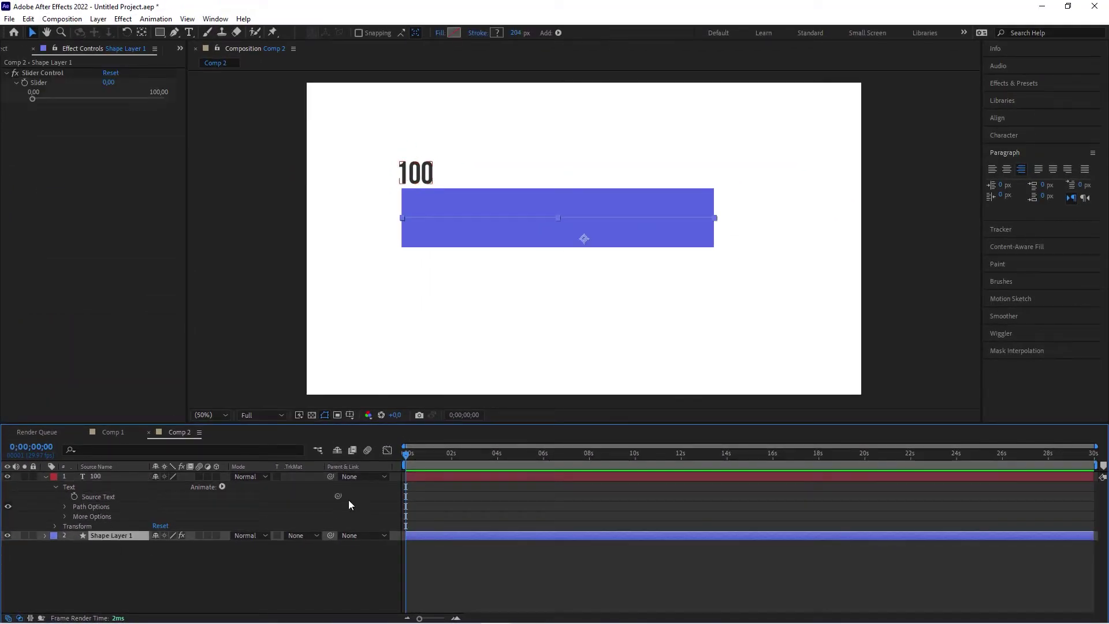
{"action": "left_click_drag", "start_coordinate": [341, 497], "coordinate": [26, 115]}
{"action": "left_click", "coordinate": [109, 535]}
{"action": "left_click", "coordinate": [131, 447]}
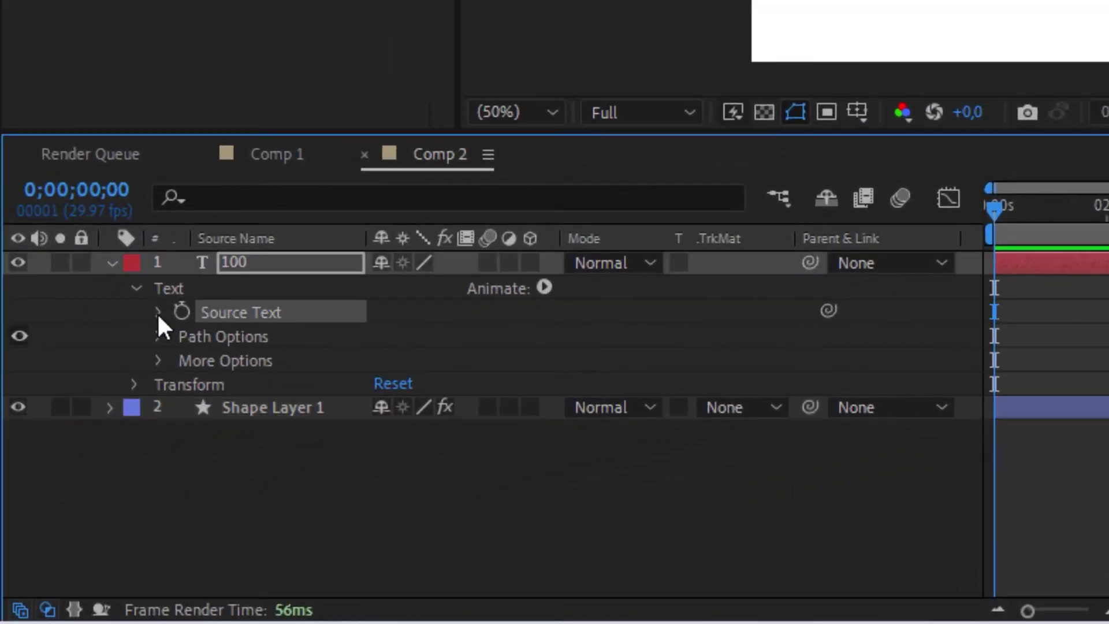
- Wrap the 100 layer's Source Text expression in Math.round() and test the rounded number with the Slider
{"action": "left_click", "coordinate": [90, 448]}
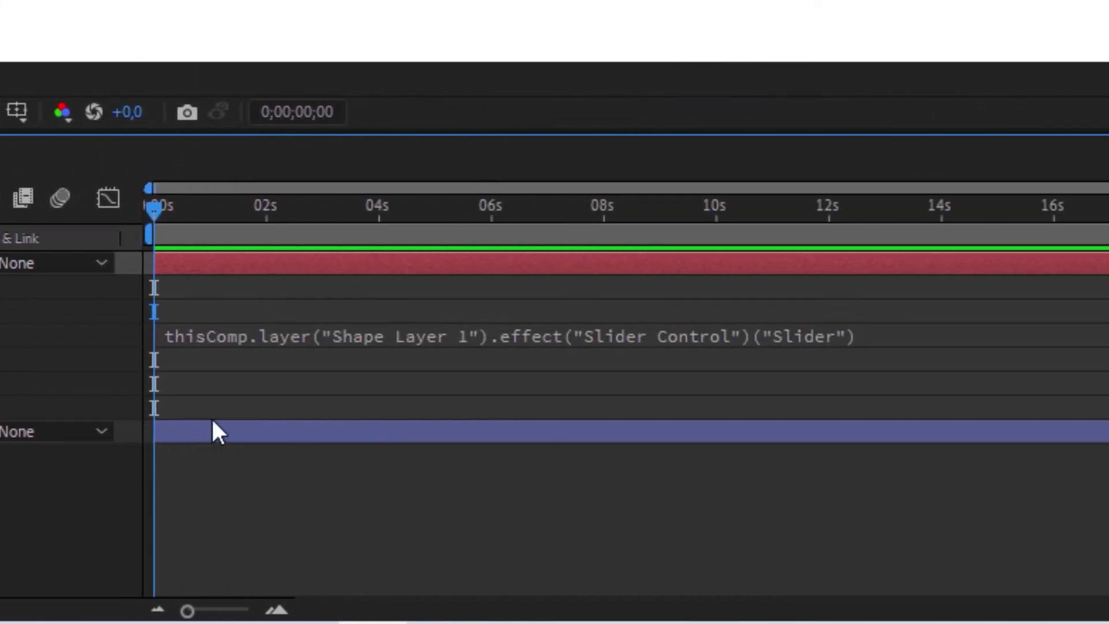
{"action": "left_click", "coordinate": [198, 340]}
{"action": "left_click", "coordinate": [232, 334]}
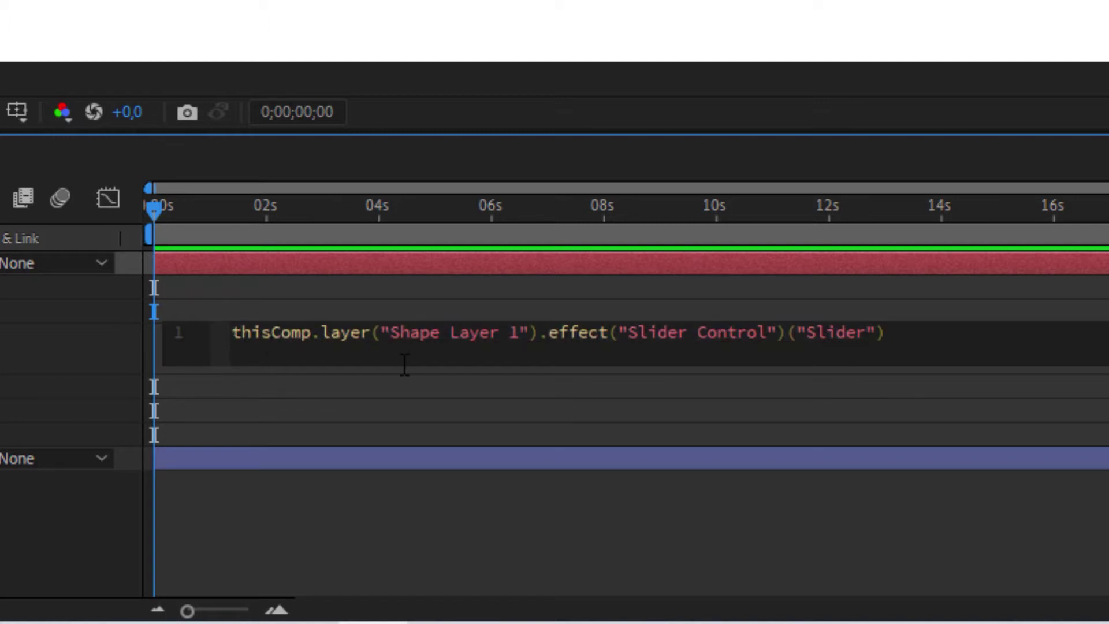
{"action": "type", "text": "Math.r"}
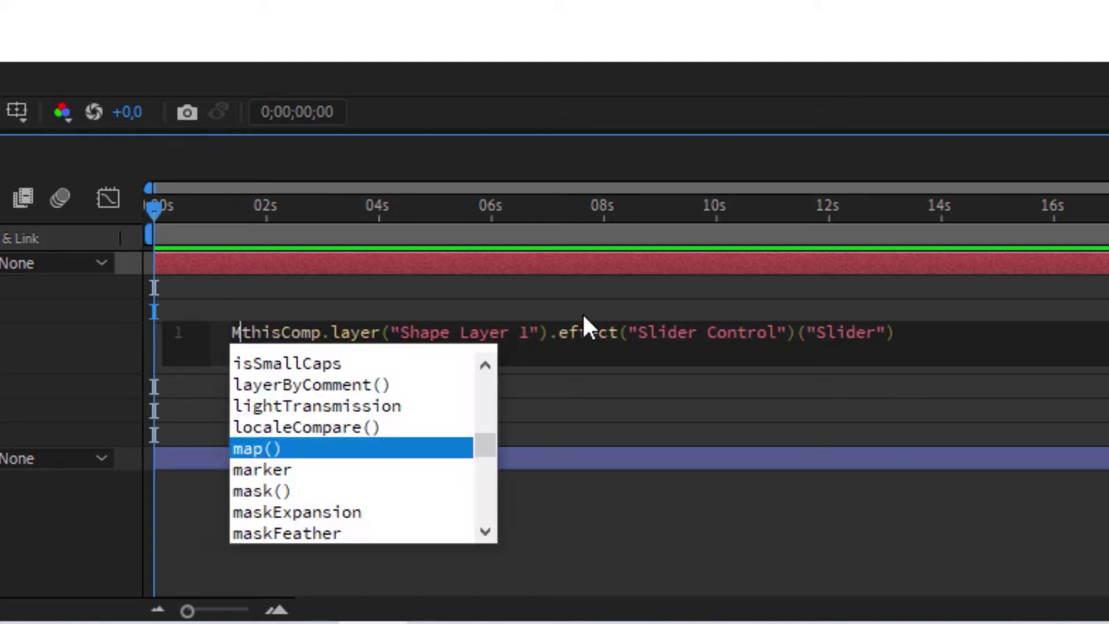
{"action": "type", "text": "ound"}
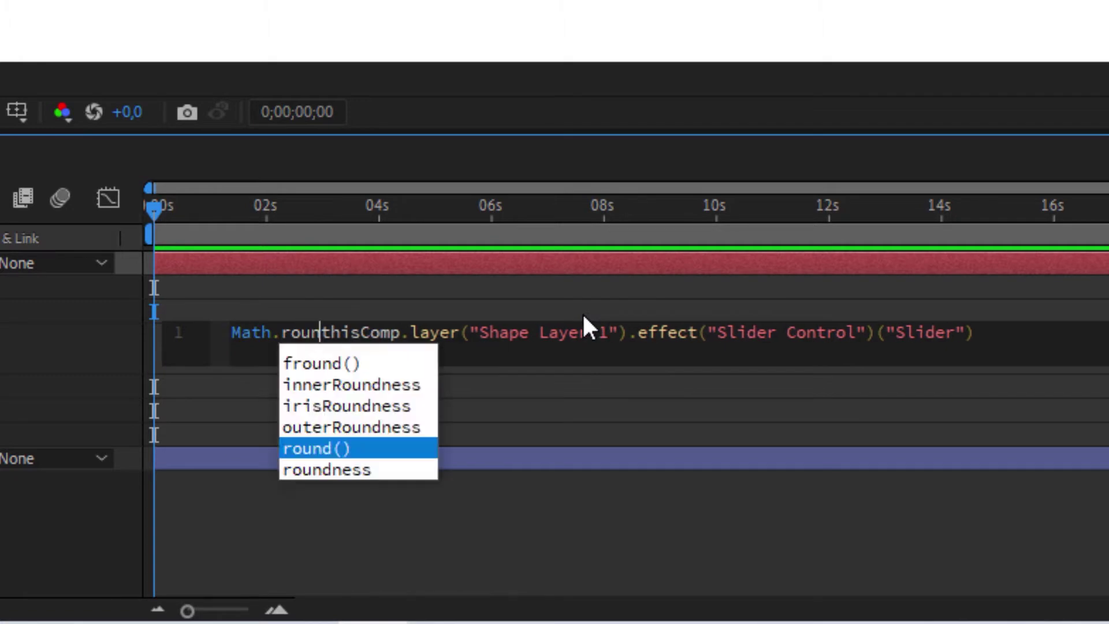
{"action": "left_click", "coordinate": [328, 448]}
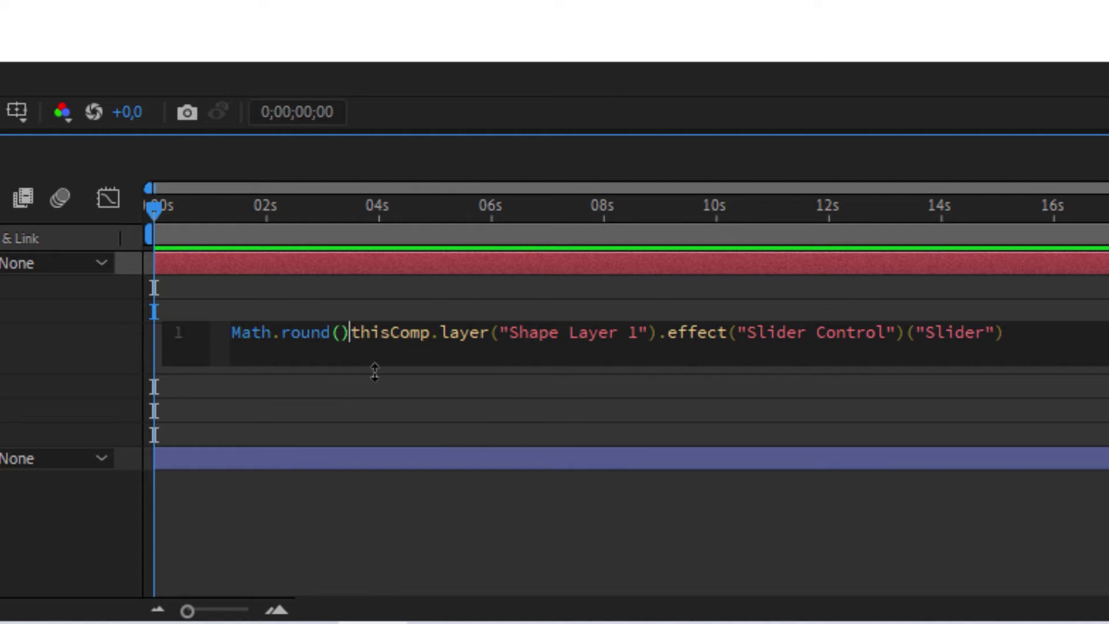
{"action": "key", "text": "Delete"}
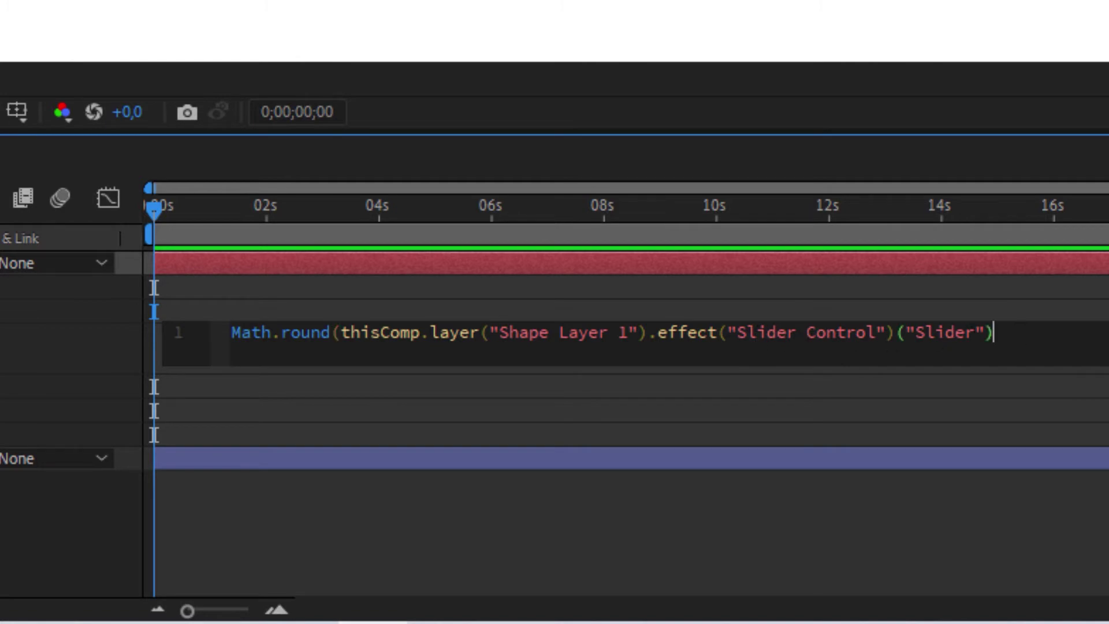
{"action": "type", "text": ")"}
{"action": "left_click", "coordinate": [662, 533]}
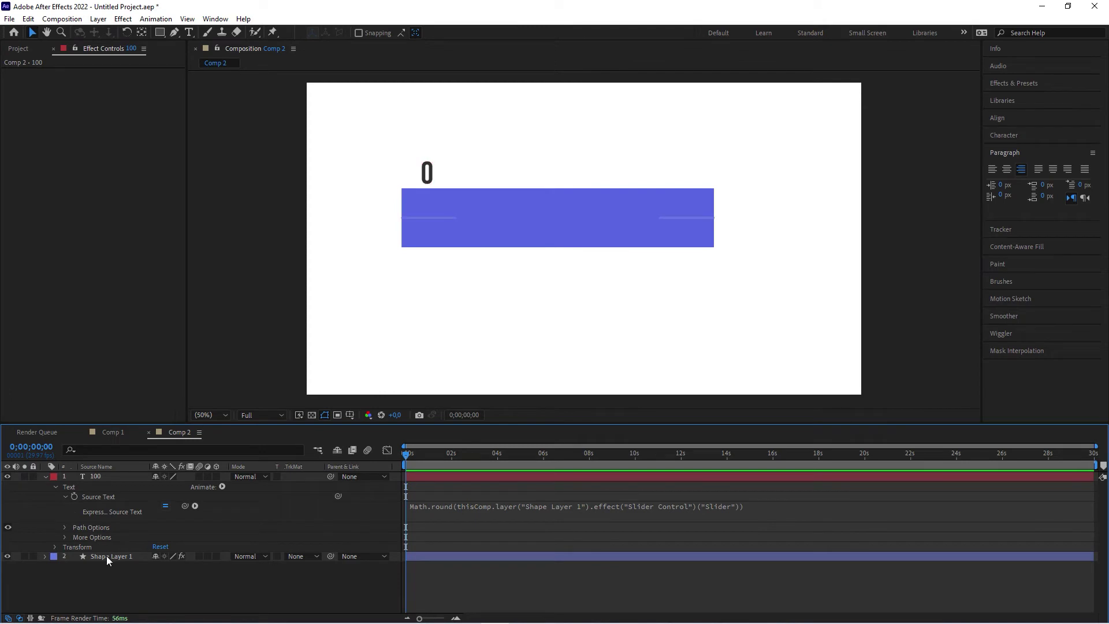
{"action": "left_click", "coordinate": [106, 555]}
{"action": "mouse_move", "coordinate": [33, 99]}
{"action": "left_mouse_down"}
{"action": "mouse_move", "coordinate": [144, 99]}
{"action": "mouse_move", "coordinate": [23, 103]}
{"action": "left_mouse_up"}
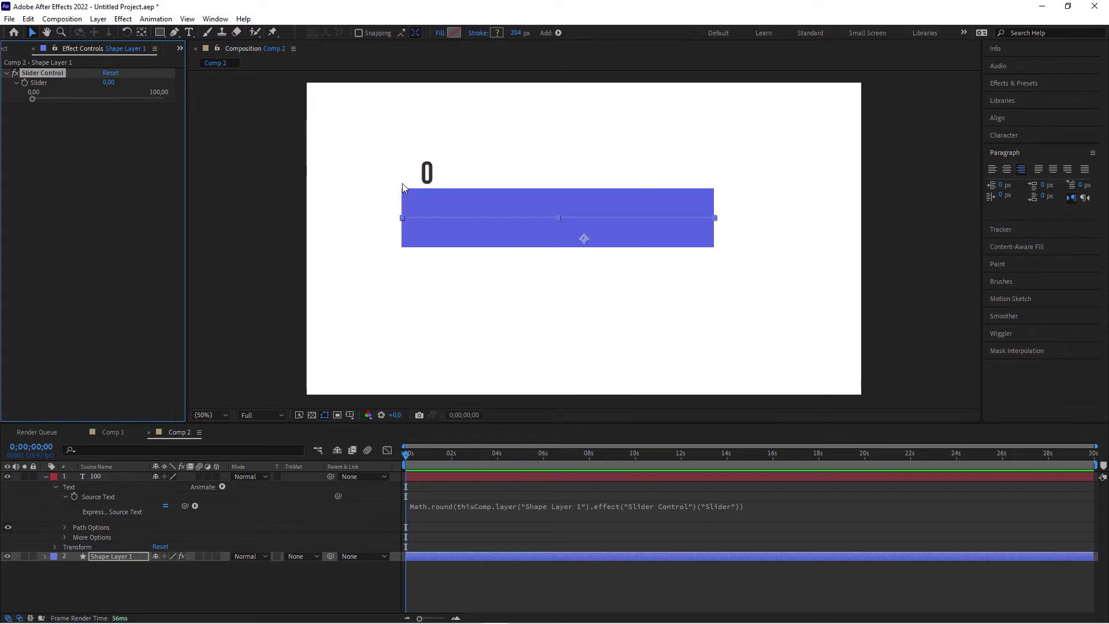
- Nudge the number text left in line with the bar's left edge and try the Slider across its range
{"action": "left_click", "coordinate": [92, 476]}
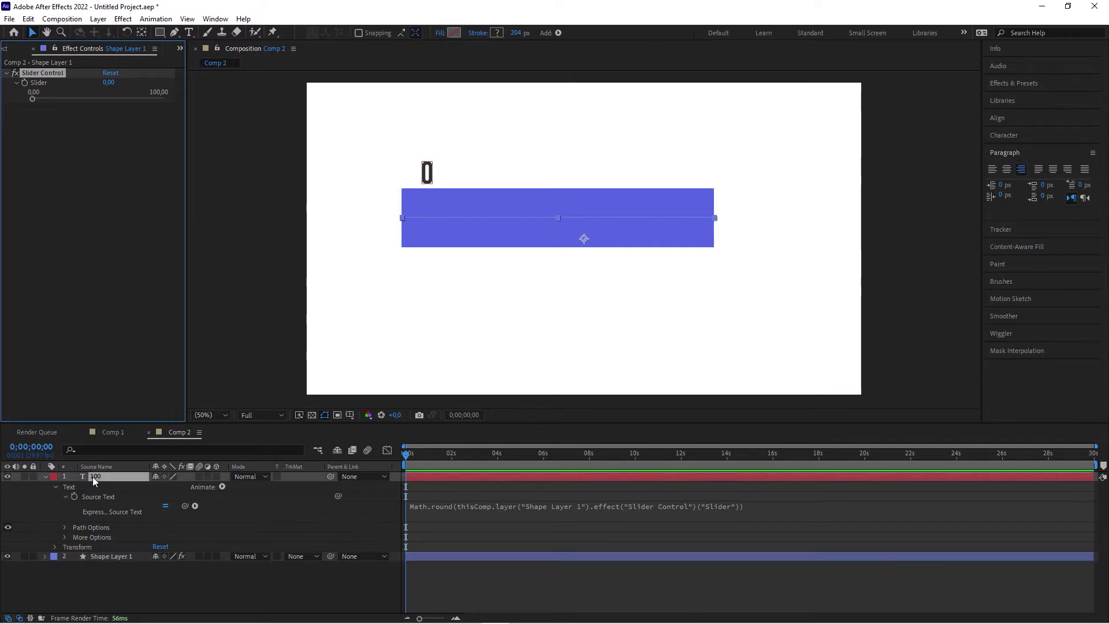
{"action": "key", "text": "shift+Left"}
{"action": "key", "text": "shift+Left"}
{"action": "key", "text": "shift+Left"}
{"action": "key", "text": "shift+Left"}
{"action": "key", "text": "shift+Left"}
{"action": "key", "text": "shift+Left"}
{"action": "key", "text": "shift+Left"}
{"action": "key", "text": "shift+Left"}
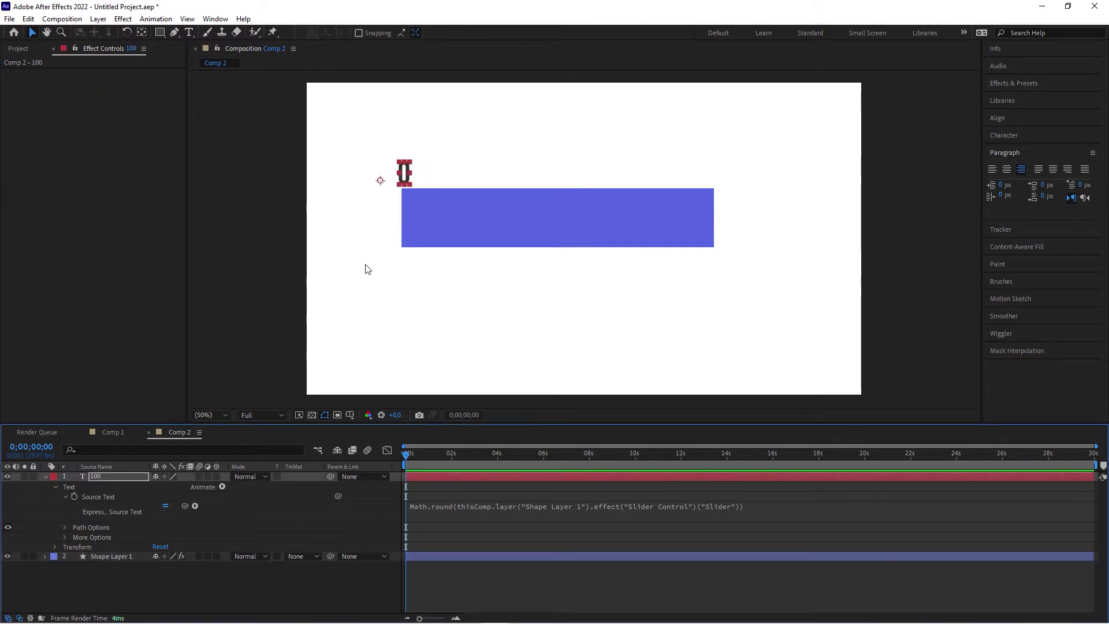
{"action": "left_click", "coordinate": [497, 587]}
{"action": "left_click", "coordinate": [120, 557]}
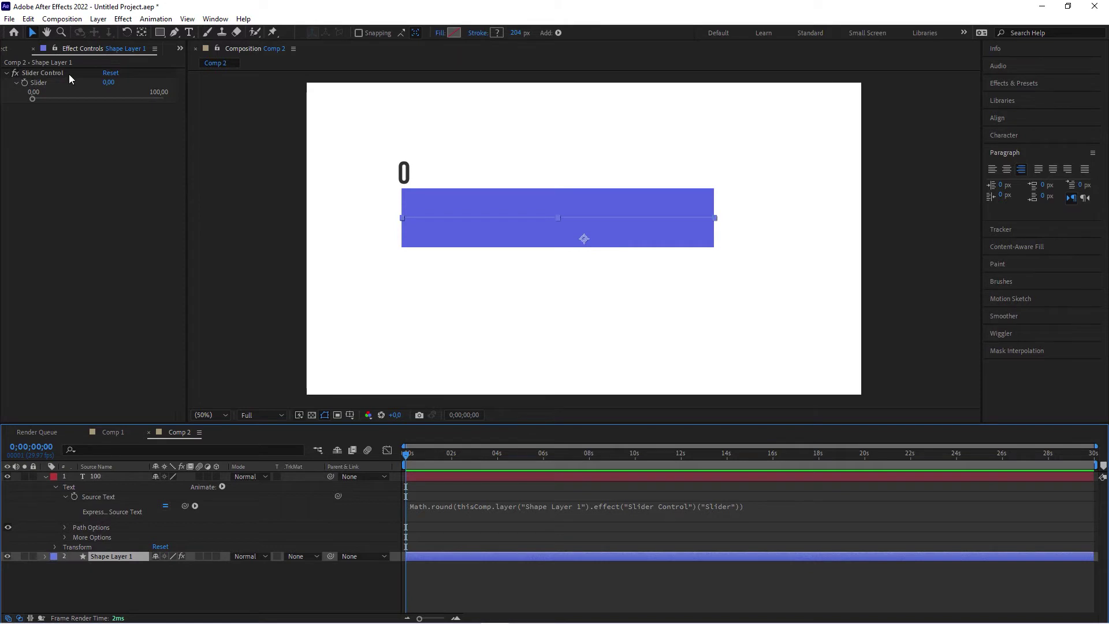
{"action": "left_click_drag", "start_coordinate": [34, 100], "coordinate": [158, 106]}
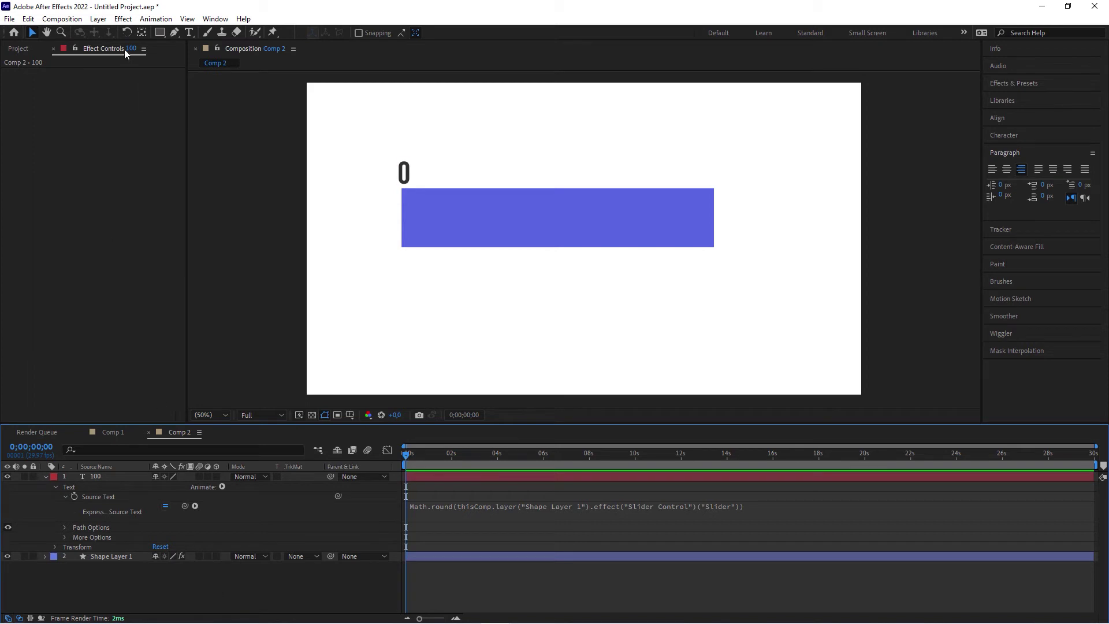
- Add a separate "%" text layer and place it directly after the number above the bar
{"action": "left_click", "coordinate": [188, 33]}
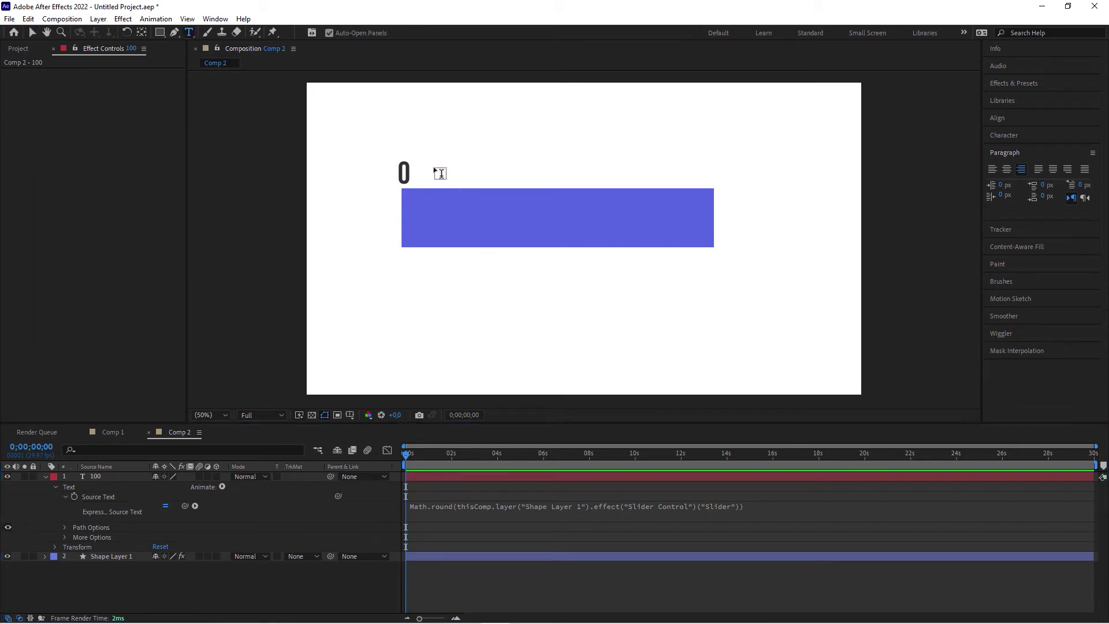
{"action": "left_click_drag", "start_coordinate": [422, 156], "coordinate": [463, 185]}
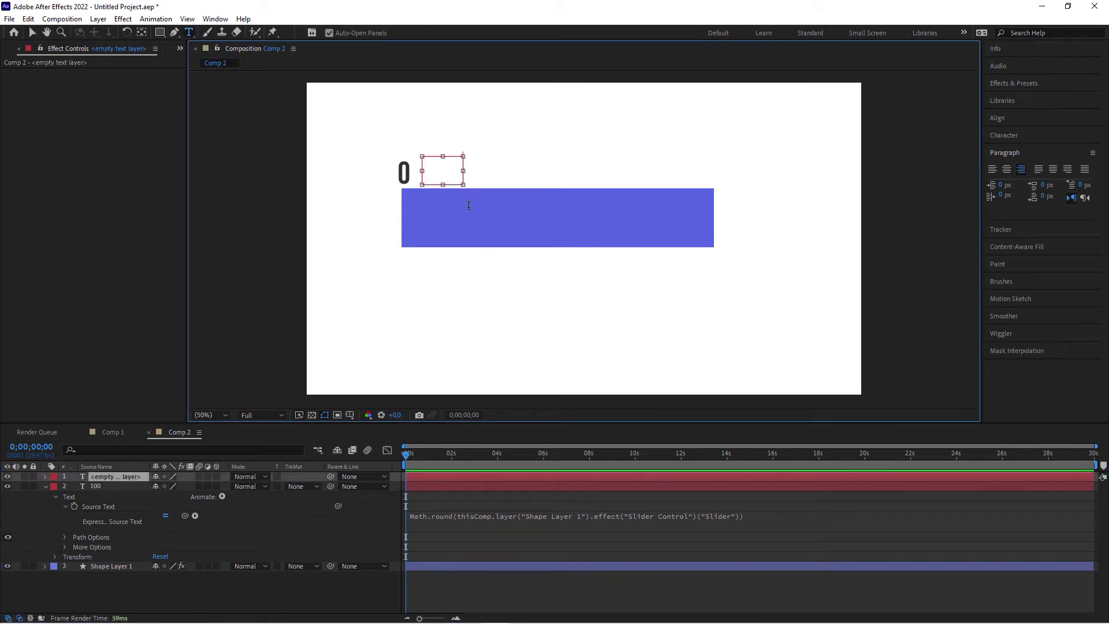
{"action": "type", "text": "%"}
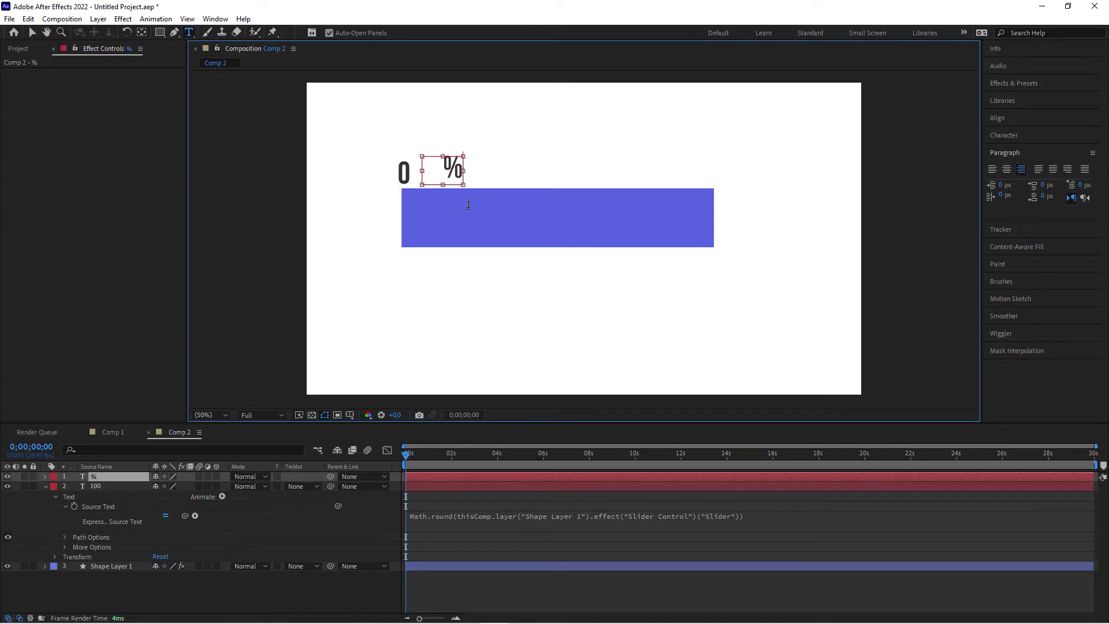
{"action": "key", "text": "Escape"}
{"action": "scroll", "coordinate": [422, 154], "scroll_direction": "up", "scroll_amount": 2}
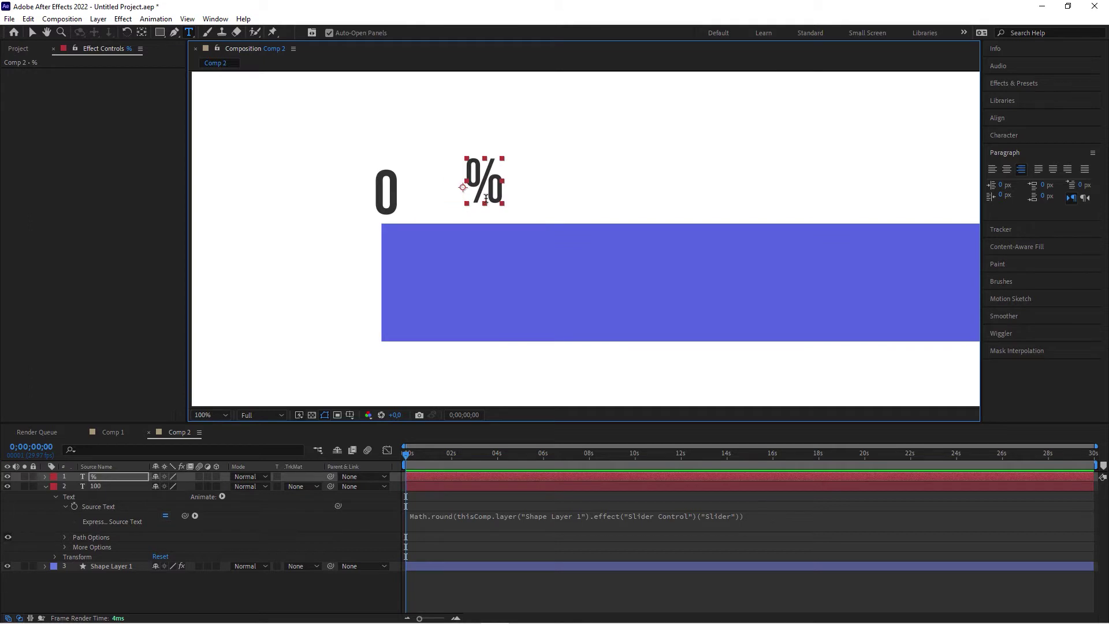
{"action": "key", "text": "v"}
{"action": "left_click_drag", "start_coordinate": [495, 181], "coordinate": [423, 195]}
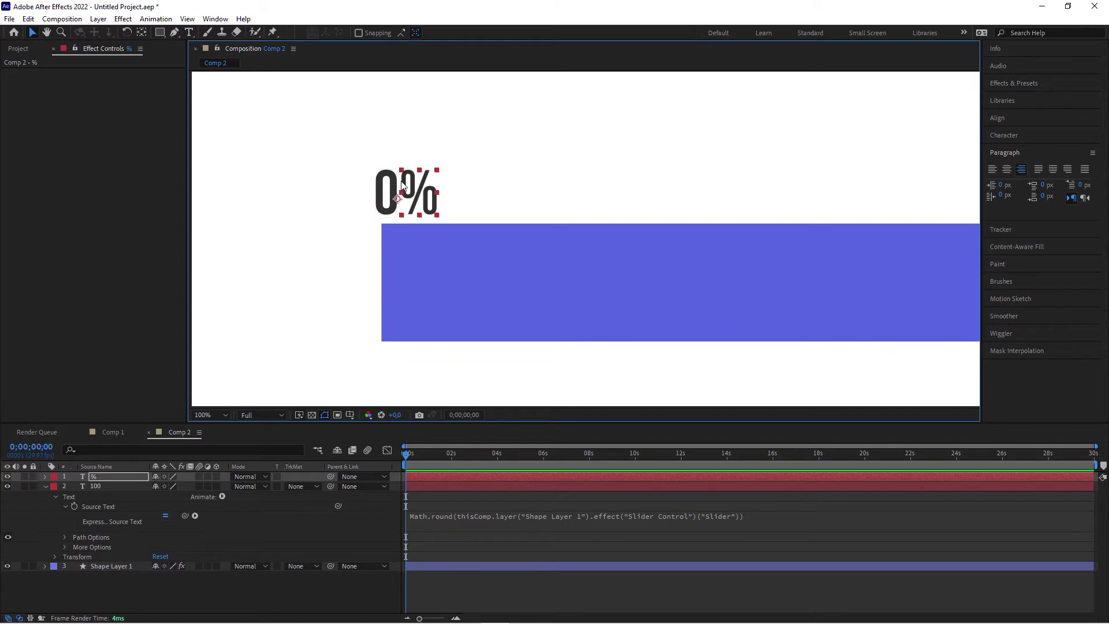
- Select Shape Layer 1, try its Slider against the percentage label, and reset the Slider Control
{"action": "left_click", "coordinate": [479, 594]}
{"action": "left_click", "coordinate": [76, 565]}
{"action": "scroll", "coordinate": [456, 201], "scroll_direction": "down", "scroll_amount": 2}
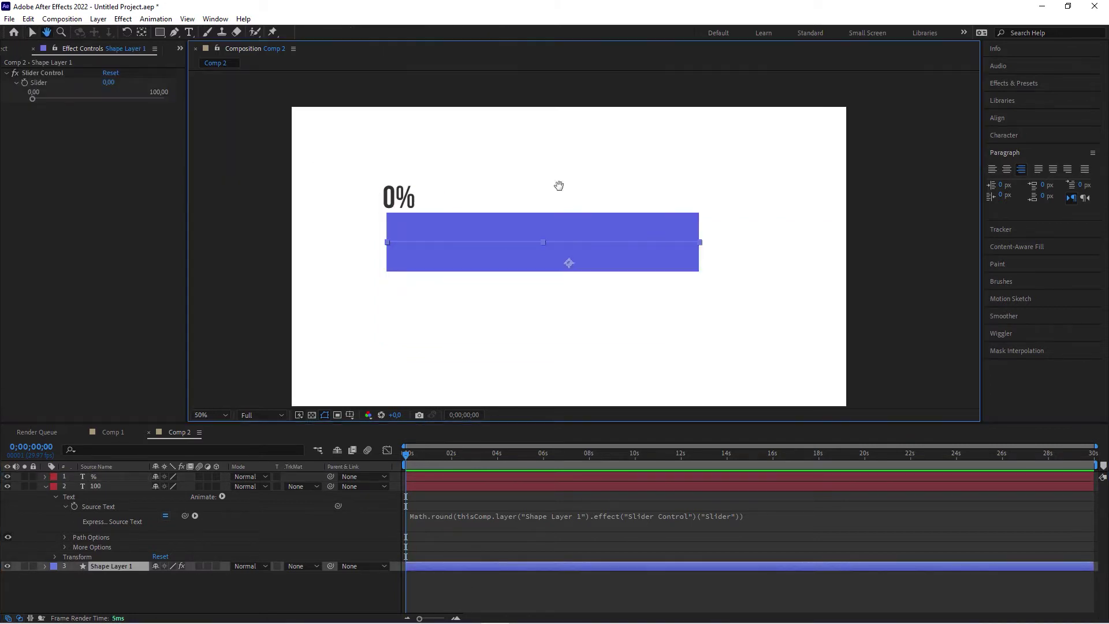
{"action": "left_click_drag", "start_coordinate": [33, 98], "coordinate": [113, 115]}
{"action": "left_click", "coordinate": [110, 73]}
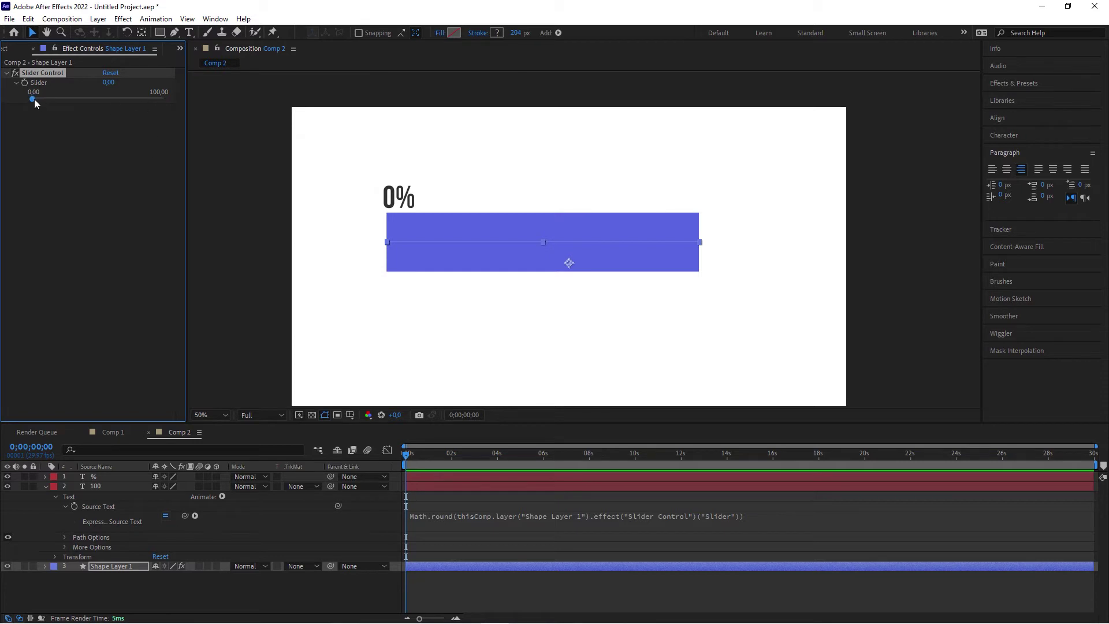
- Enlarge the timeline area and parent the % text layer to the 100 text layer
{"action": "left_click", "coordinate": [131, 584]}
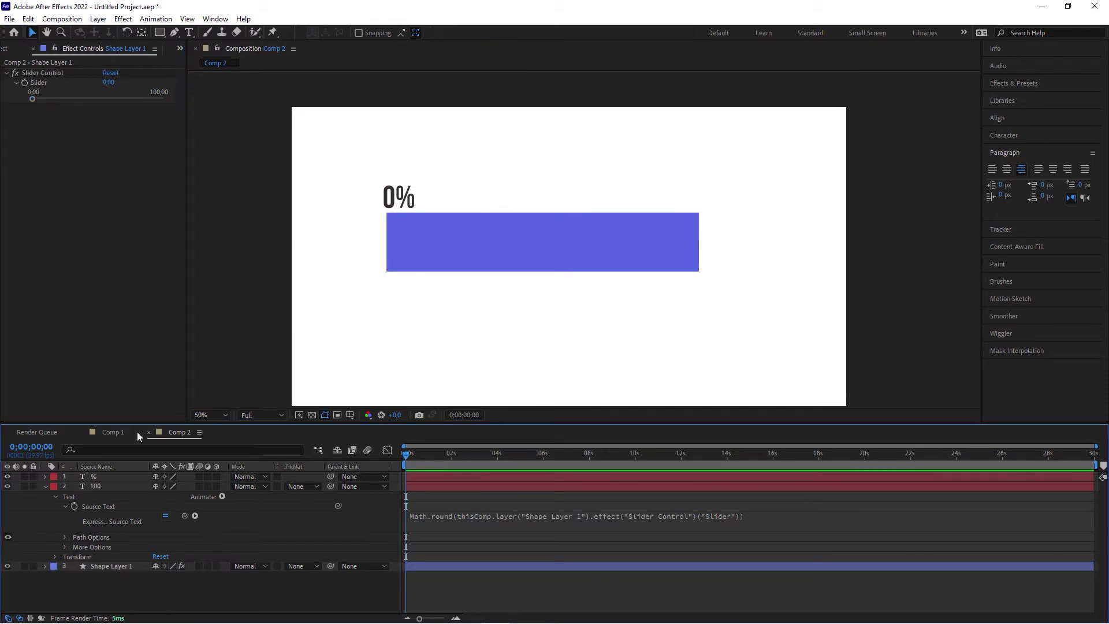
{"action": "left_click_drag", "start_coordinate": [135, 424], "coordinate": [135, 383]}
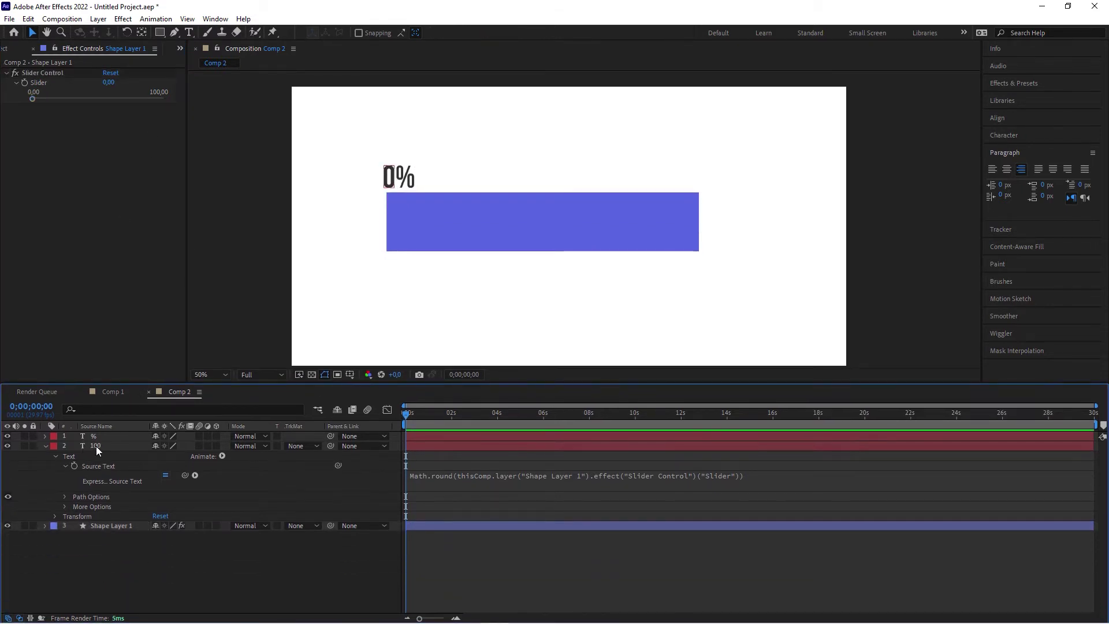
{"action": "left_click", "coordinate": [96, 446]}
{"action": "left_click", "coordinate": [95, 437]}
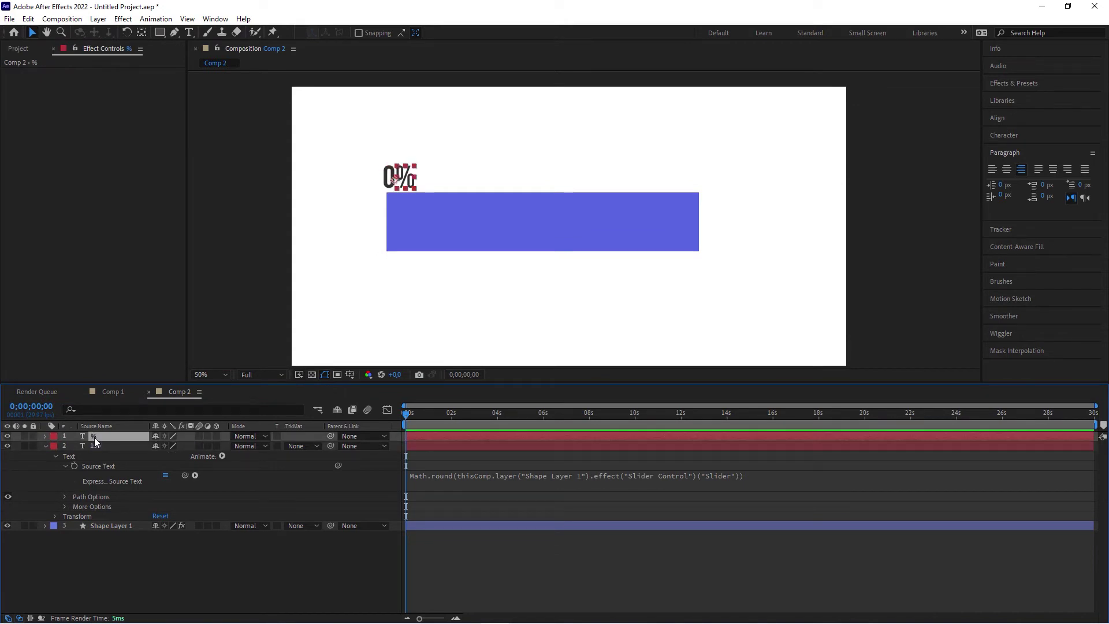
{"action": "left_click_drag", "start_coordinate": [312, 437], "coordinate": [99, 445]}
{"action": "left_click", "coordinate": [98, 526]}
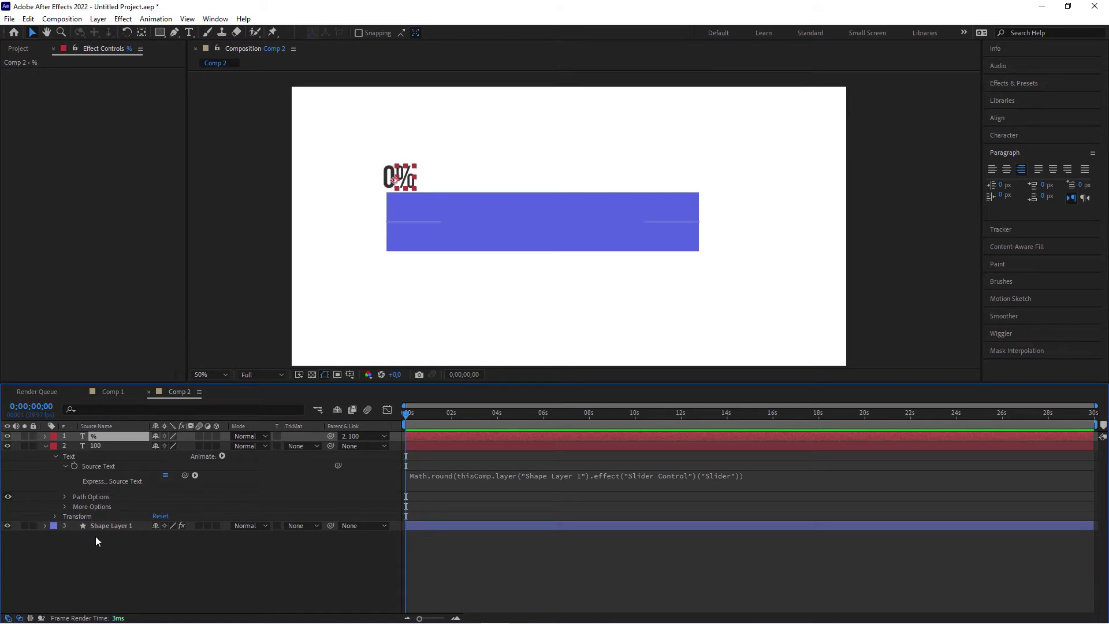
- Reveal the Position property of the 100 text layer and show Shape Layer 1's Slider Control
{"action": "left_click", "coordinate": [87, 446]}
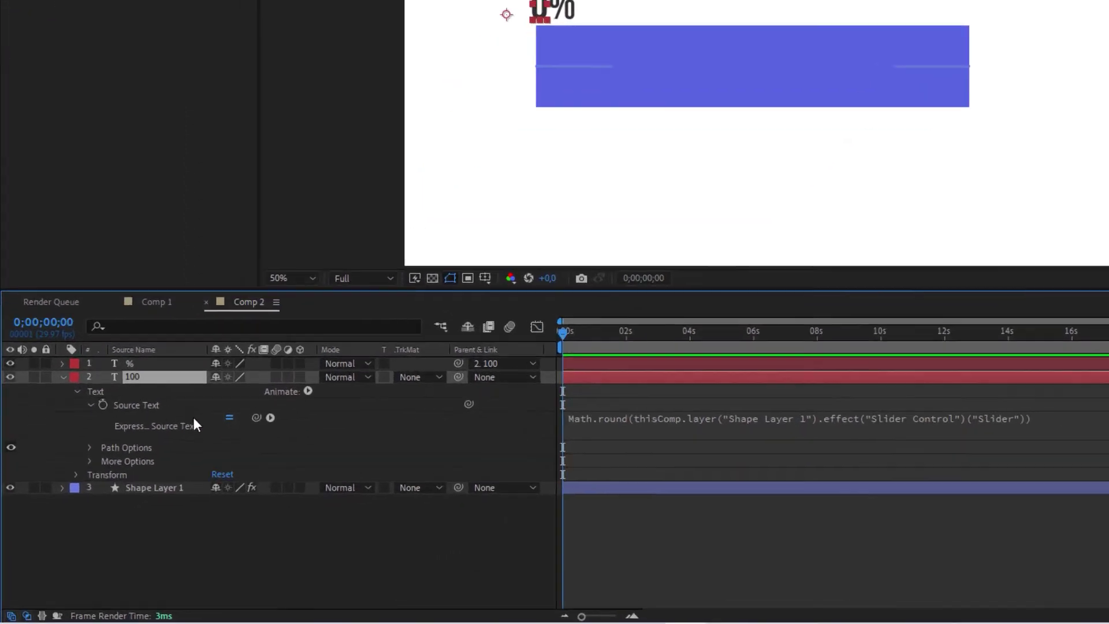
{"action": "key", "text": "p"}
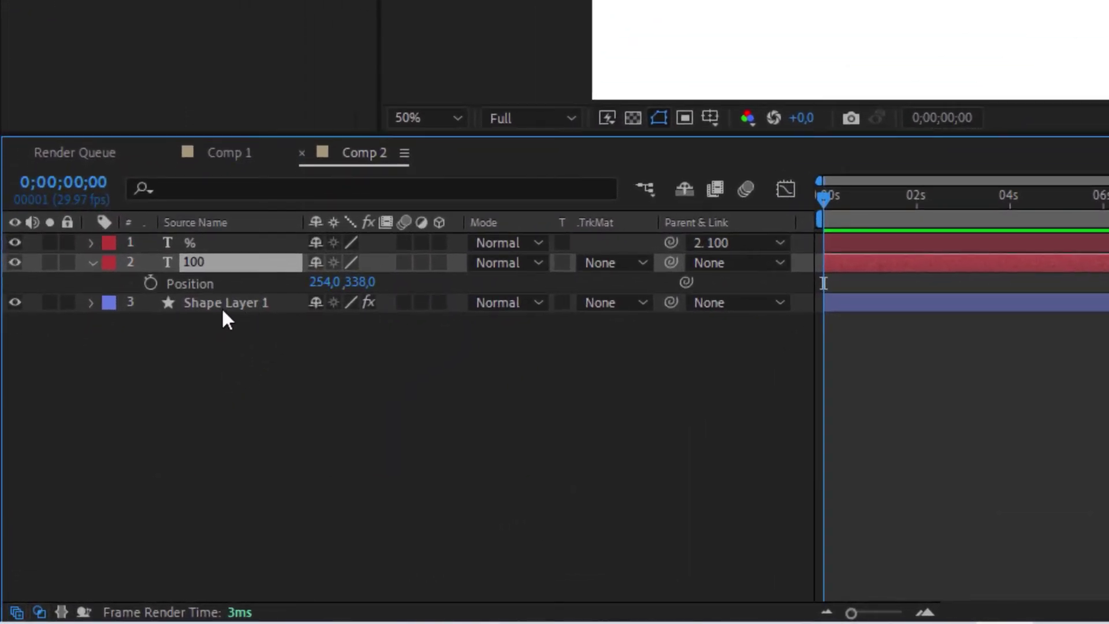
{"action": "left_click", "coordinate": [229, 312]}
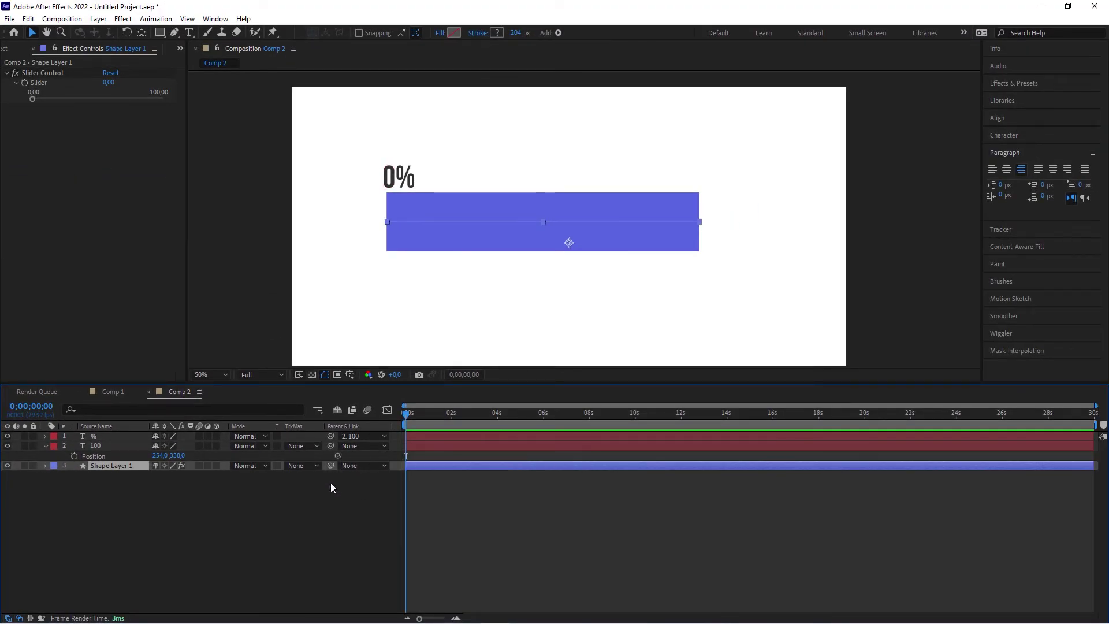
- Try linking the 100 layer's whole Position property to the Slider and test it by moving the Slider
{"action": "left_click_drag", "start_coordinate": [338, 455], "coordinate": [38, 84]}
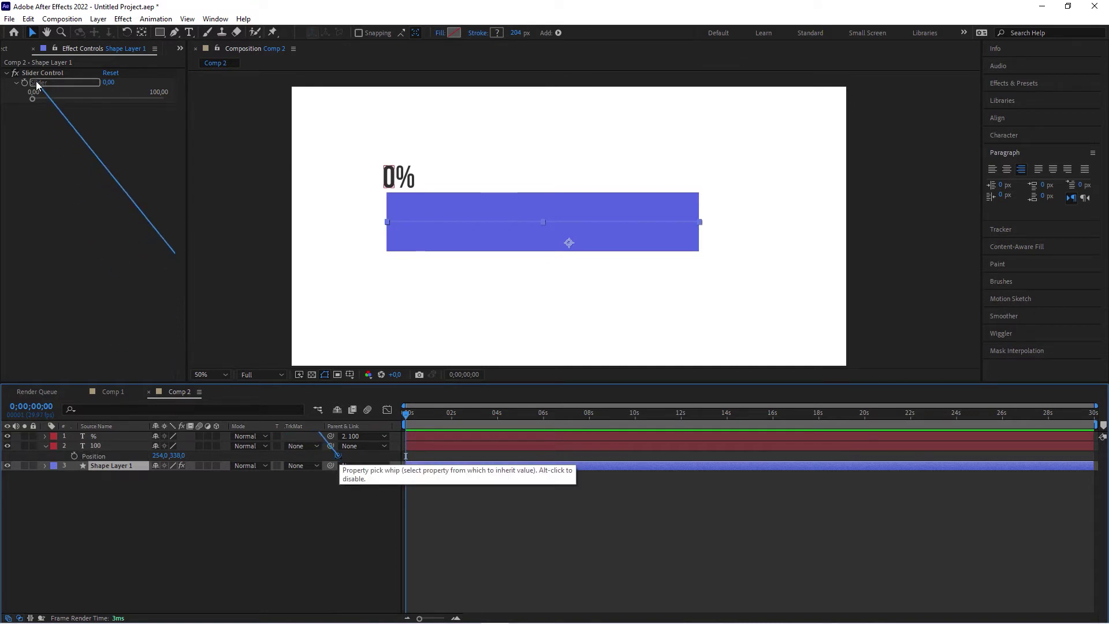
{"action": "left_click_drag", "start_coordinate": [37, 82], "coordinate": [37, 82]}
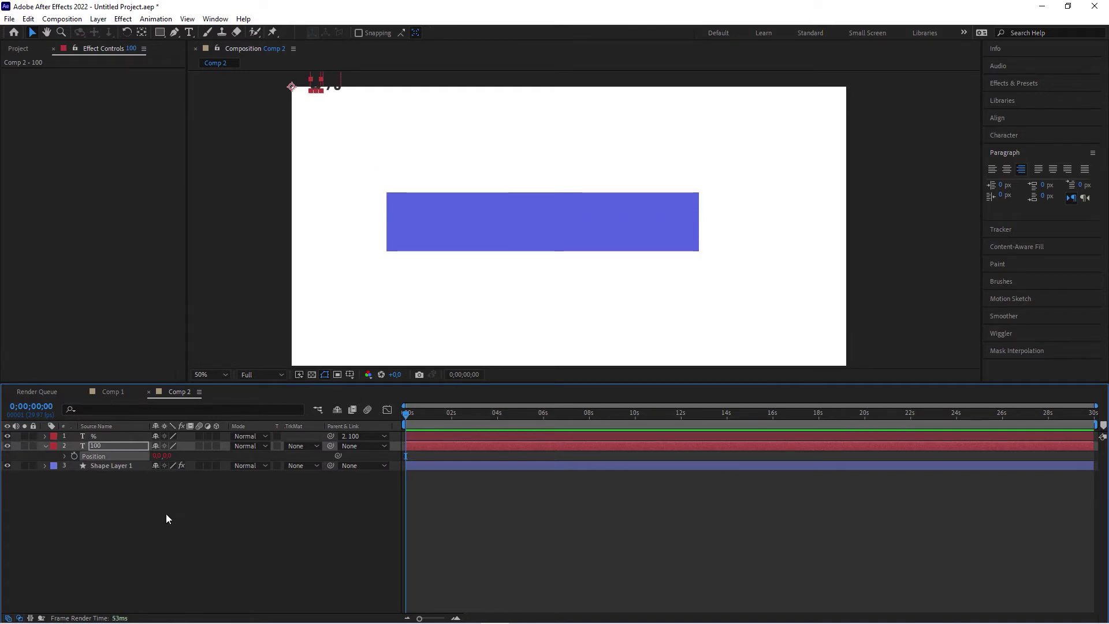
{"action": "left_click", "coordinate": [109, 465]}
{"action": "left_click_drag", "start_coordinate": [36, 97], "coordinate": [17, 127]}
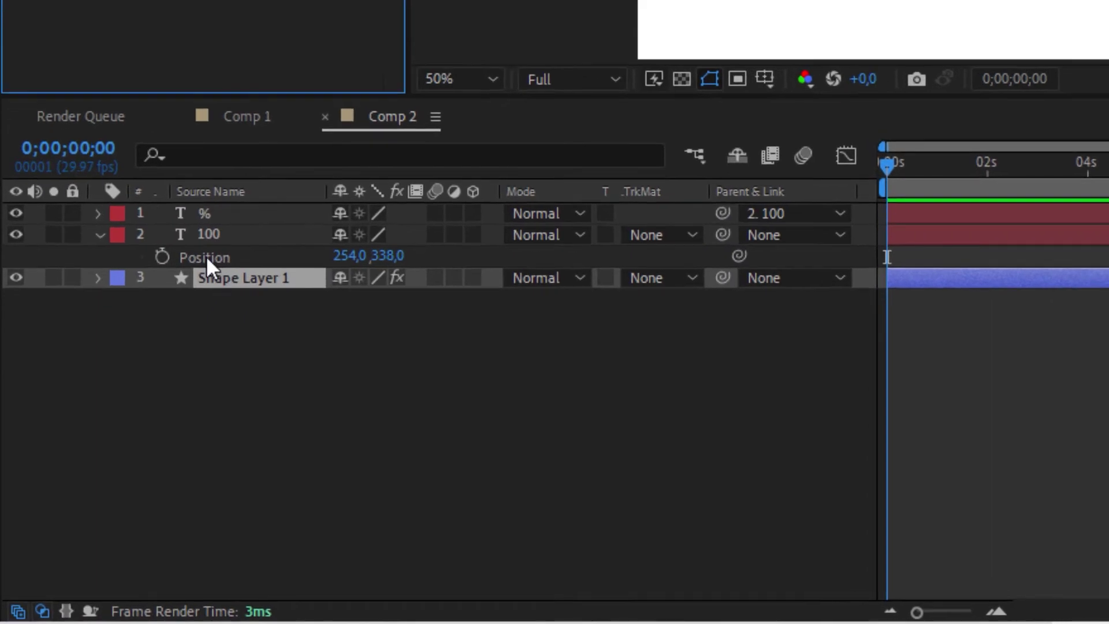
- Separate the dimensions of the 100 text layer's Position
{"action": "left_click", "coordinate": [223, 258]}
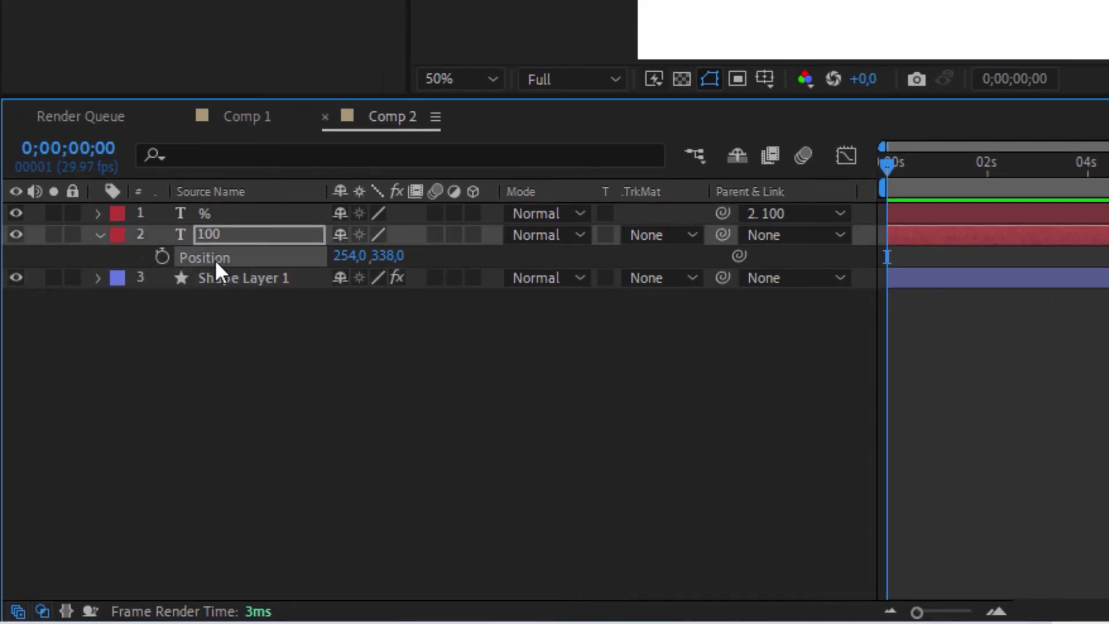
{"action": "right_click", "coordinate": [230, 258]}
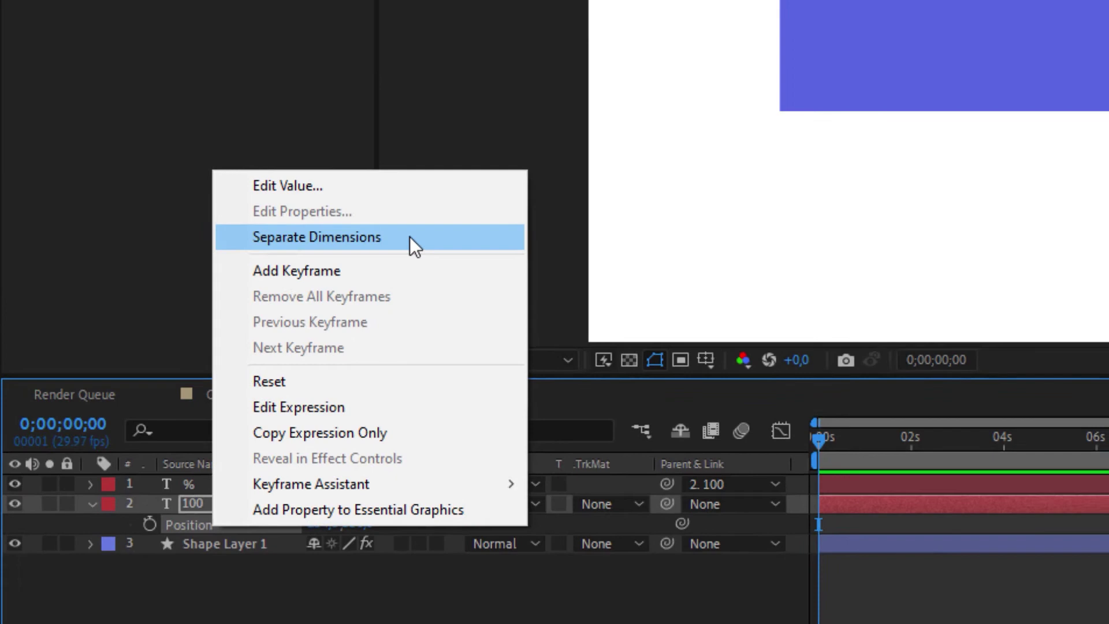
{"action": "left_click", "coordinate": [410, 237]}
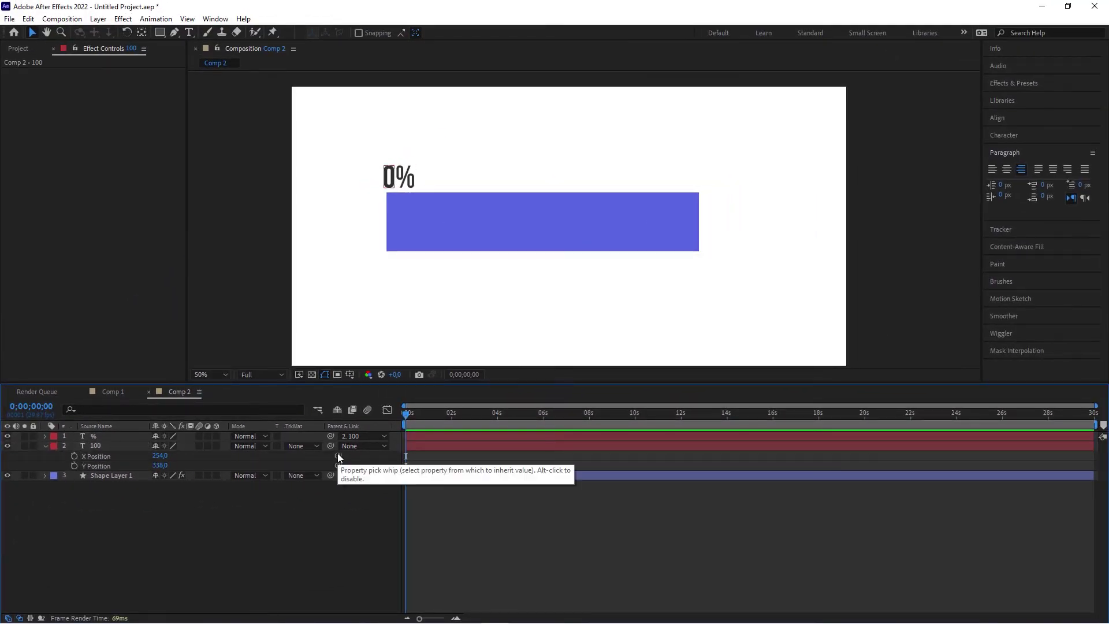
- Link the 100 layer's X Position to the Slider of Shape Layer 1 with the property pick whip
{"action": "left_click", "coordinate": [142, 483]}
{"action": "left_click_drag", "start_coordinate": [338, 455], "coordinate": [71, 186]}
{"action": "left_click", "coordinate": [109, 475]}
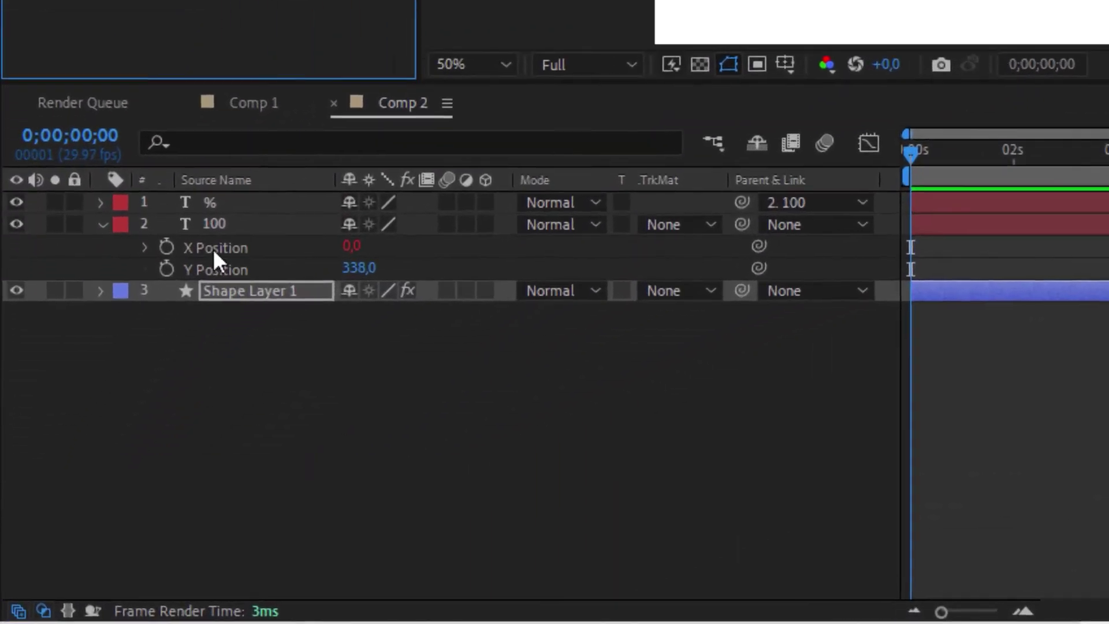
- Add "250 + " in front of the Slider reference in the 100 layer's X Position expression
{"action": "left_click", "coordinate": [65, 456]}
{"action": "left_click", "coordinate": [147, 243]}
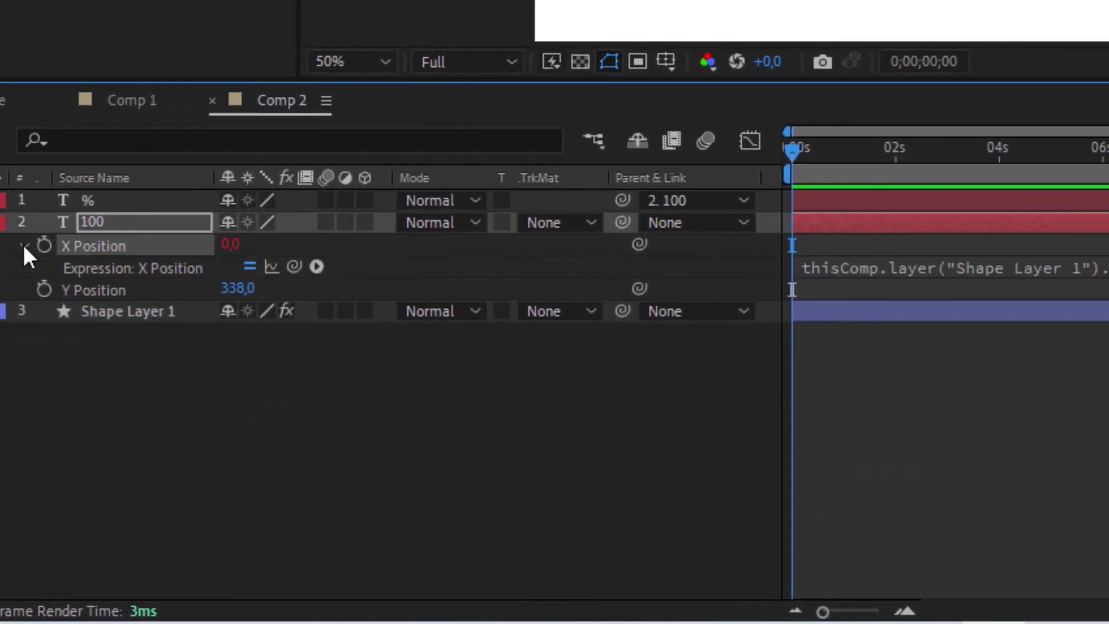
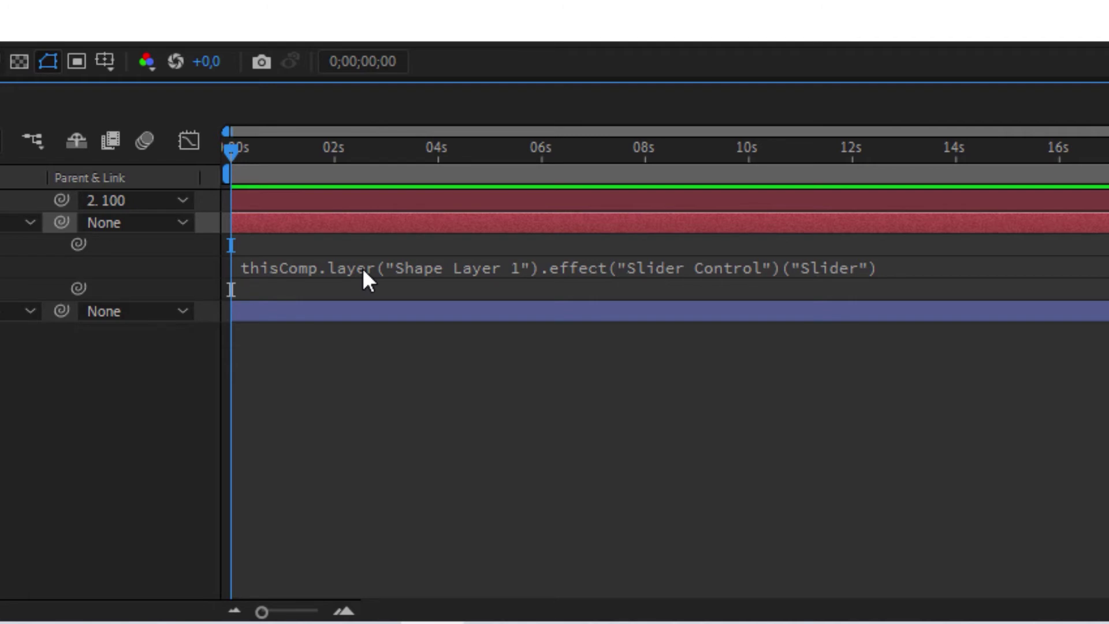
{"action": "left_click", "coordinate": [328, 267]}
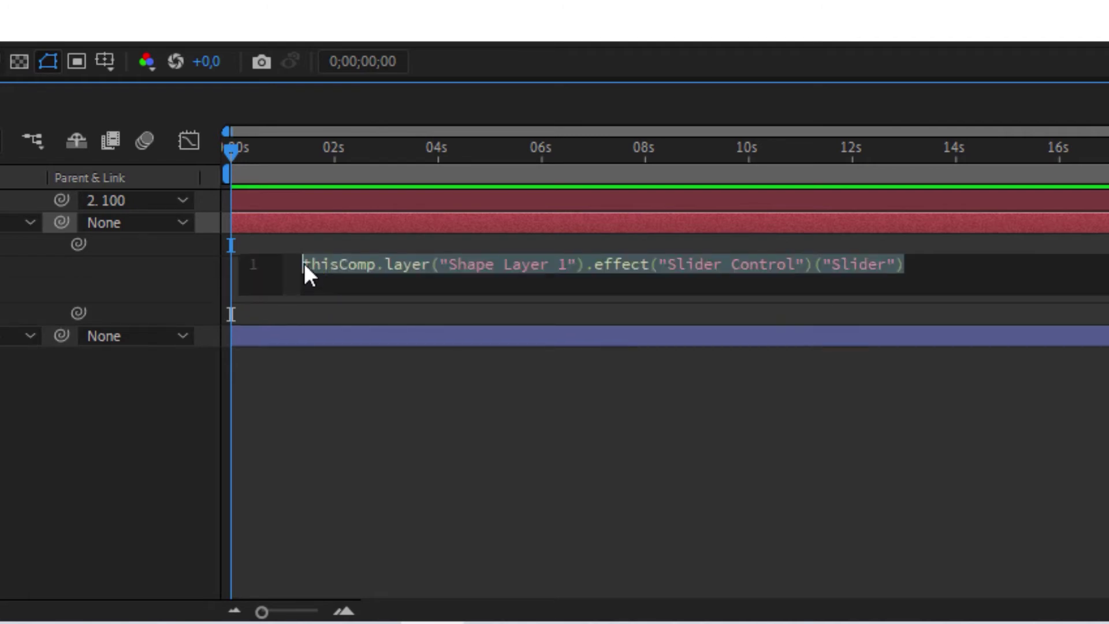
{"action": "left_click", "coordinate": [304, 266]}
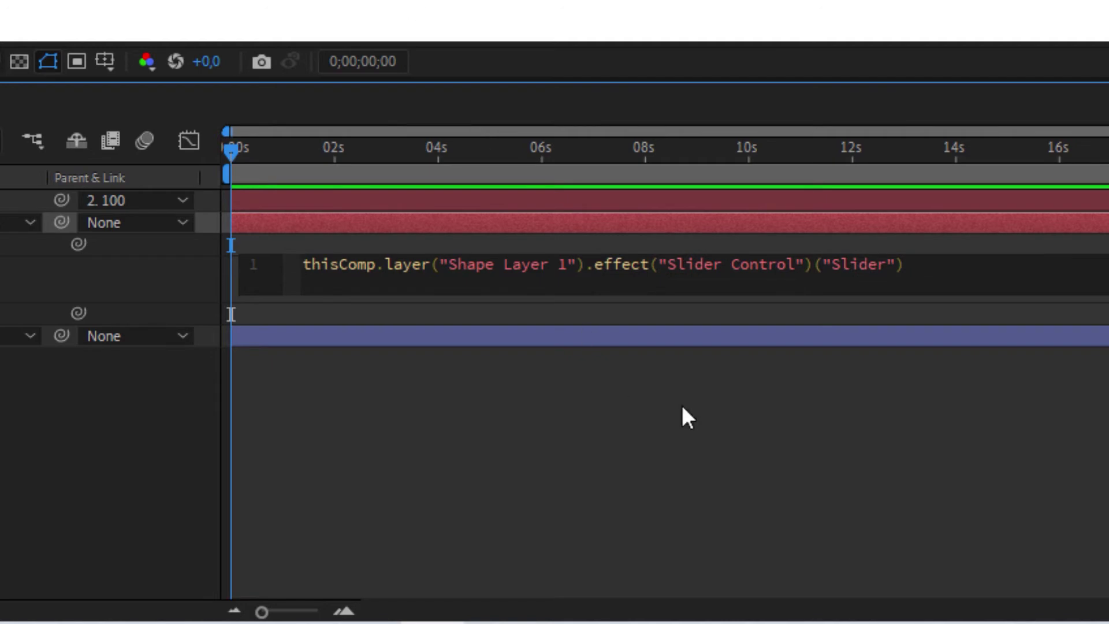
{"action": "type", "text": "250 "}
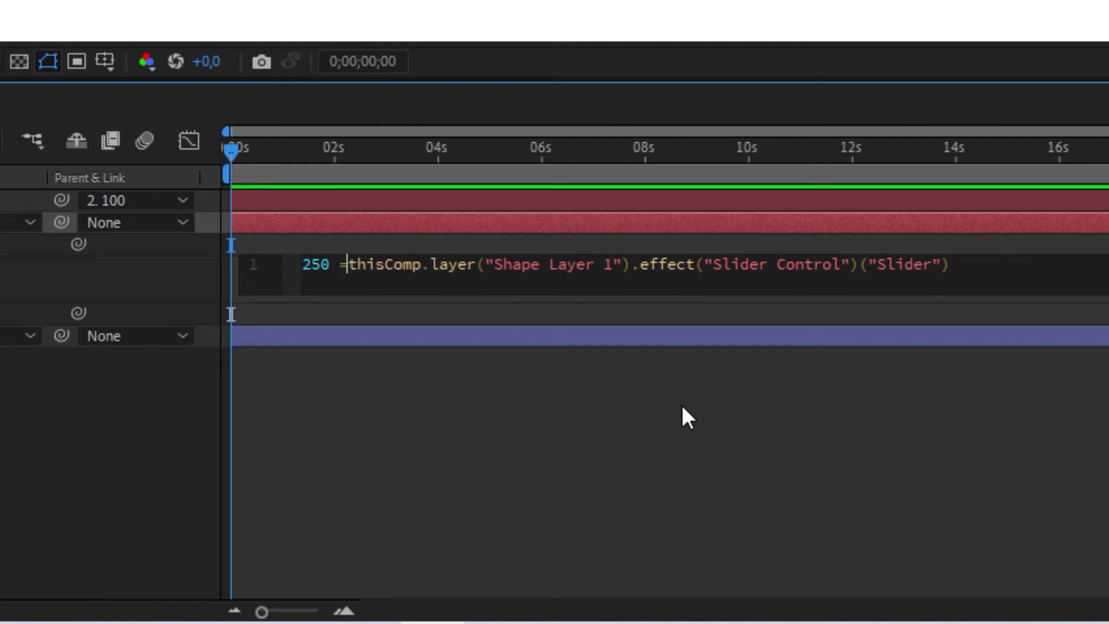
{"action": "type", "text": "+"}
{"action": "left_click", "coordinate": [601, 495]}
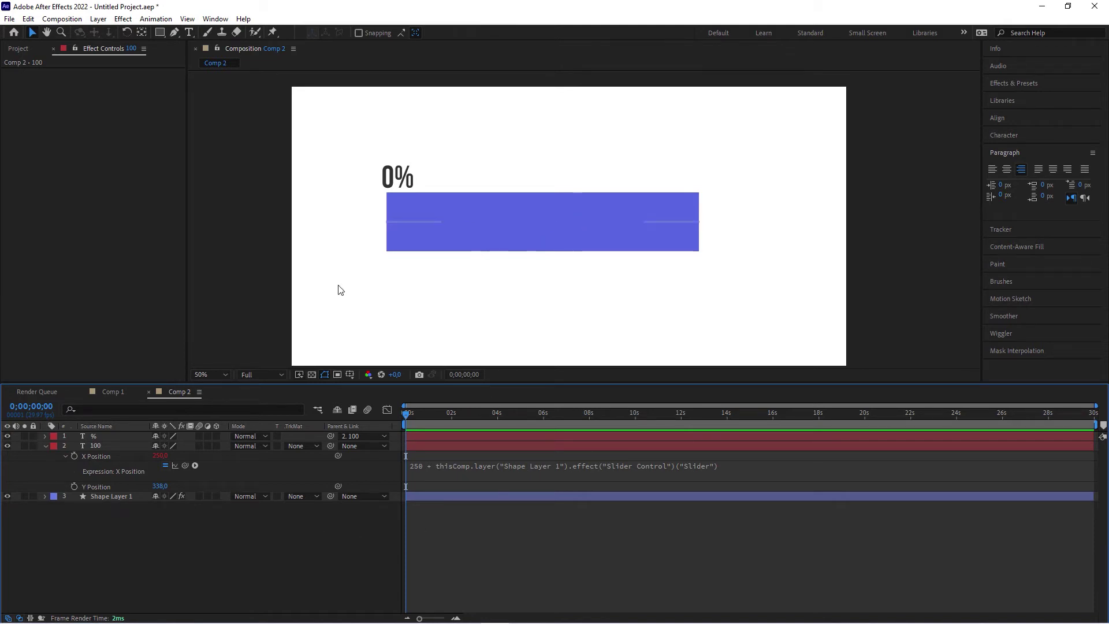
- Select Shape Layer 1 and test the label's horizontal movement by raising the Slider to about half
{"action": "left_click", "coordinate": [167, 556]}
{"action": "left_click", "coordinate": [108, 498]}
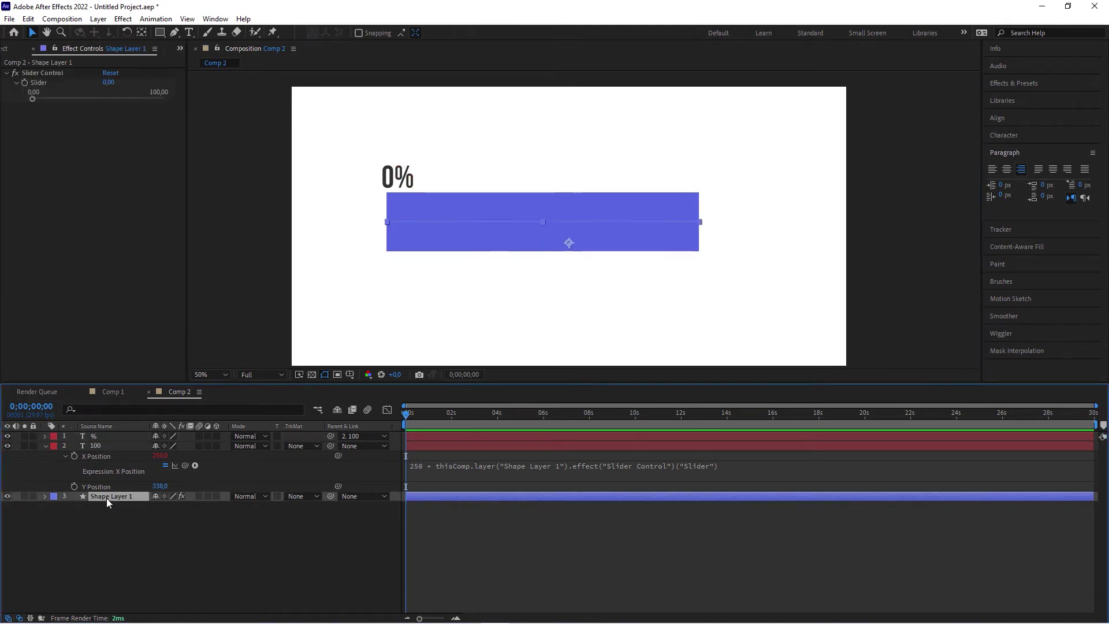
{"action": "left_click_drag", "start_coordinate": [33, 99], "coordinate": [95, 108]}
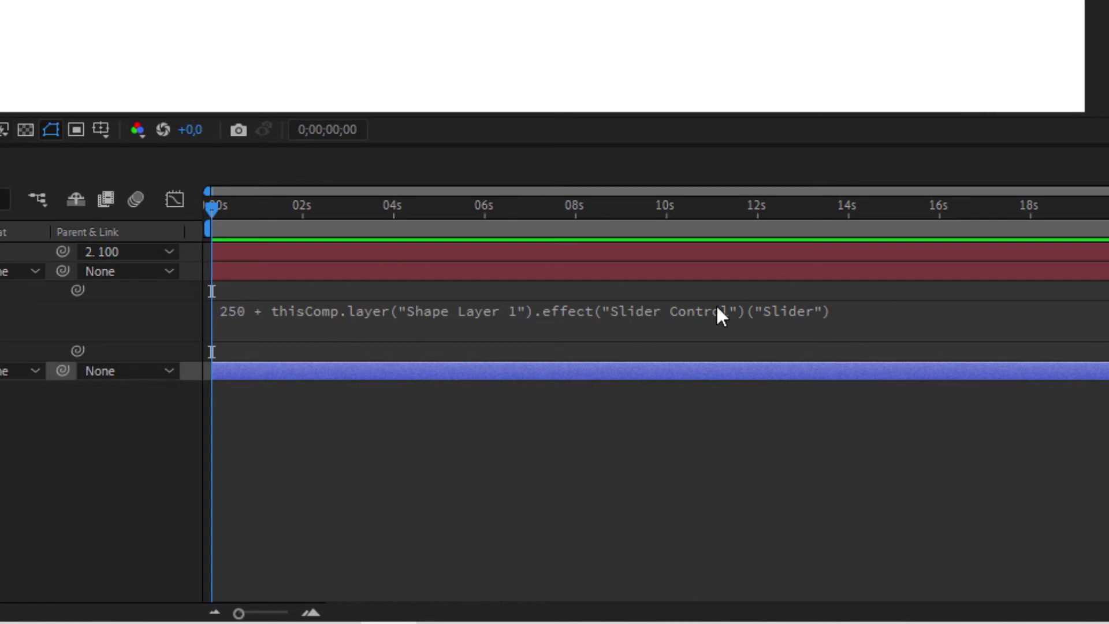
- Multiply the Slider reference by 2 inside parentheses in the X Position expression, and test the label's travel with the Slider
{"action": "left_click", "coordinate": [295, 312]}
{"action": "left_click", "coordinate": [956, 332]}
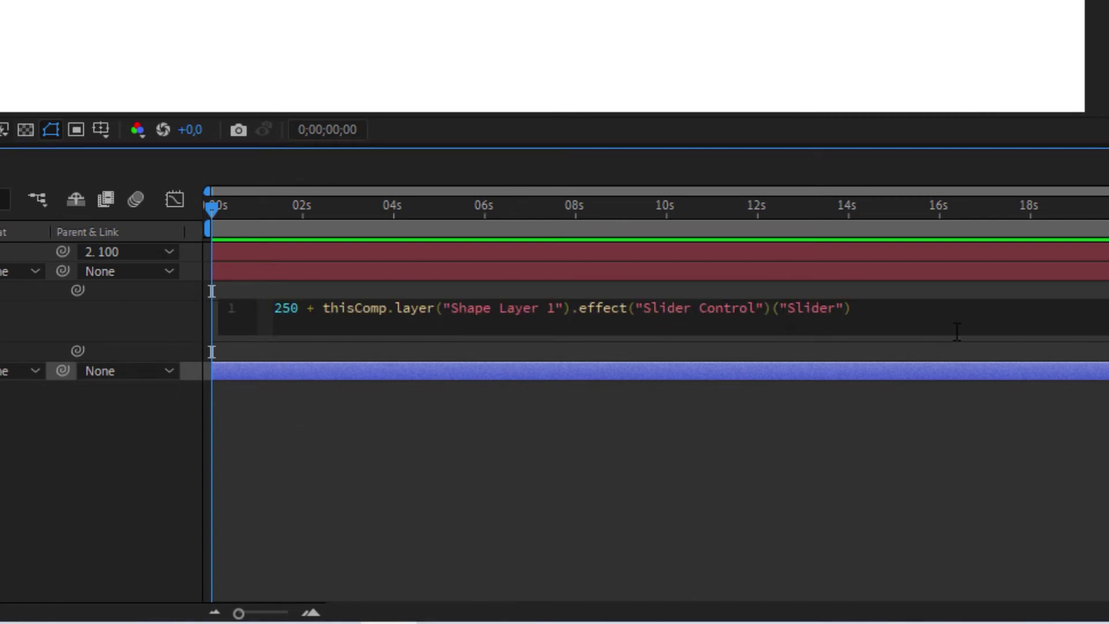
{"action": "type", "text": "* 2)"}
{"action": "left_click", "coordinate": [324, 309]}
{"action": "type", "text": "("}
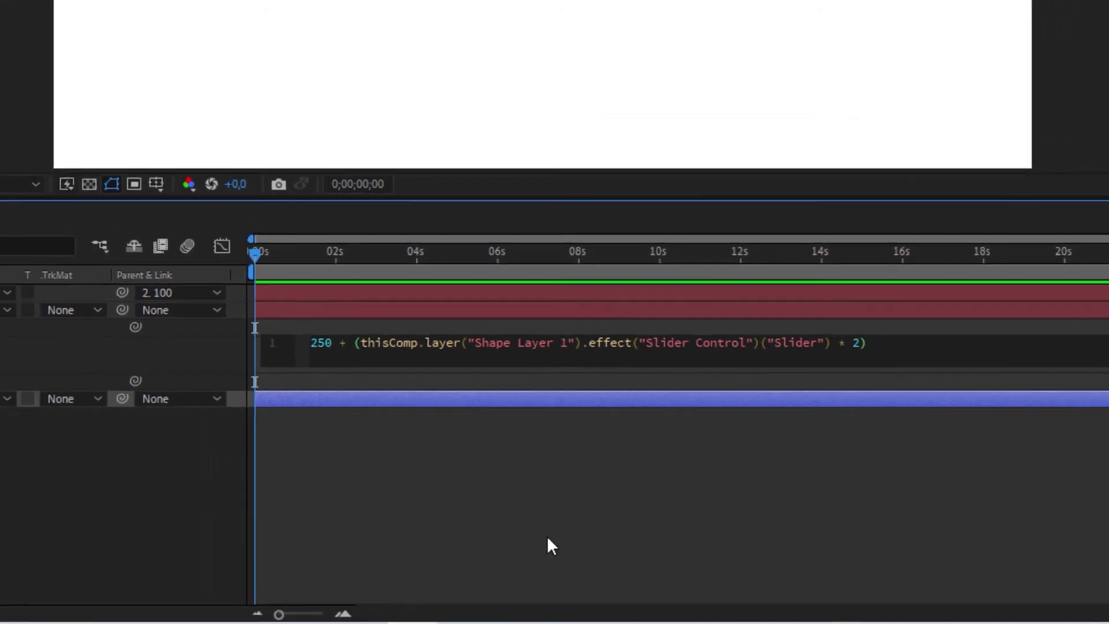
{"action": "left_click", "coordinate": [554, 543]}
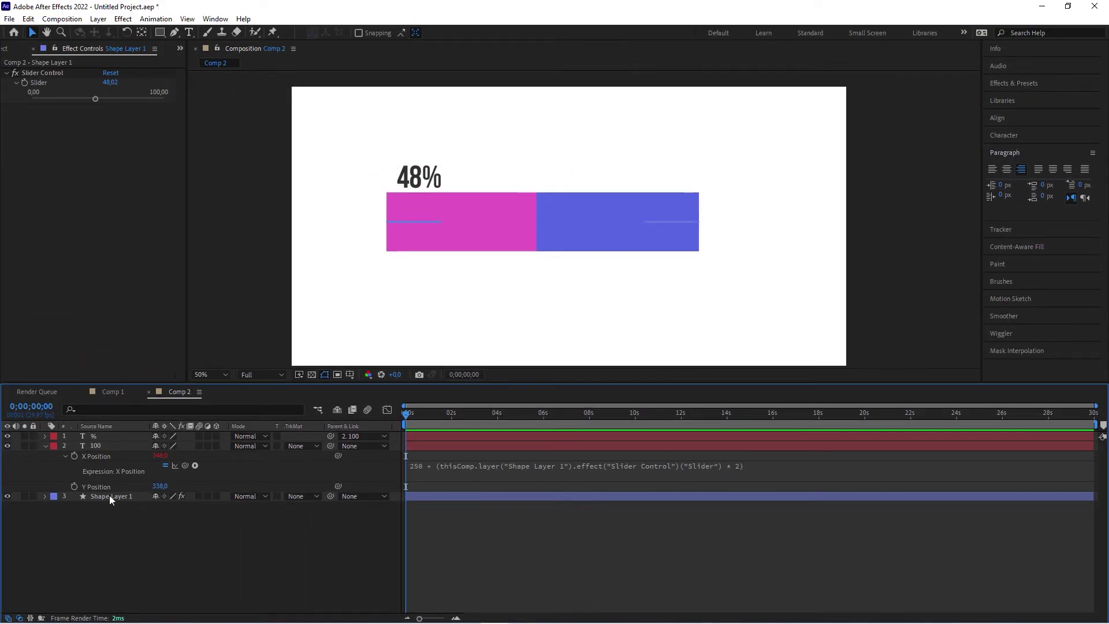
{"action": "left_click", "coordinate": [109, 494]}
{"action": "mouse_move", "coordinate": [95, 98]}
{"action": "left_mouse_down"}
{"action": "mouse_move", "coordinate": [14, 99]}
{"action": "mouse_move", "coordinate": [189, 106]}
{"action": "mouse_move", "coordinate": [55, 108]}
{"action": "mouse_move", "coordinate": [140, 108]}
{"action": "mouse_move", "coordinate": [100, 112]}
{"action": "mouse_move", "coordinate": [111, 103]}
{"action": "left_mouse_up"}
- Change the X Position expression's multiplier to 5 and test the label with the Slider up to 100
{"action": "left_click", "coordinate": [736, 469]}
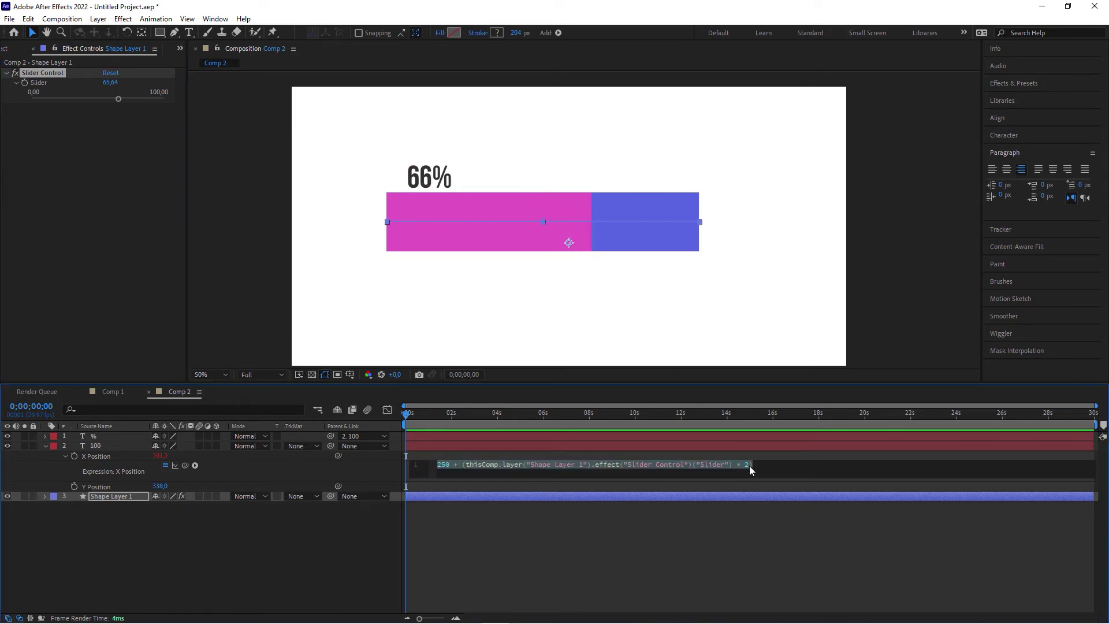
{"action": "left_click", "coordinate": [750, 465]}
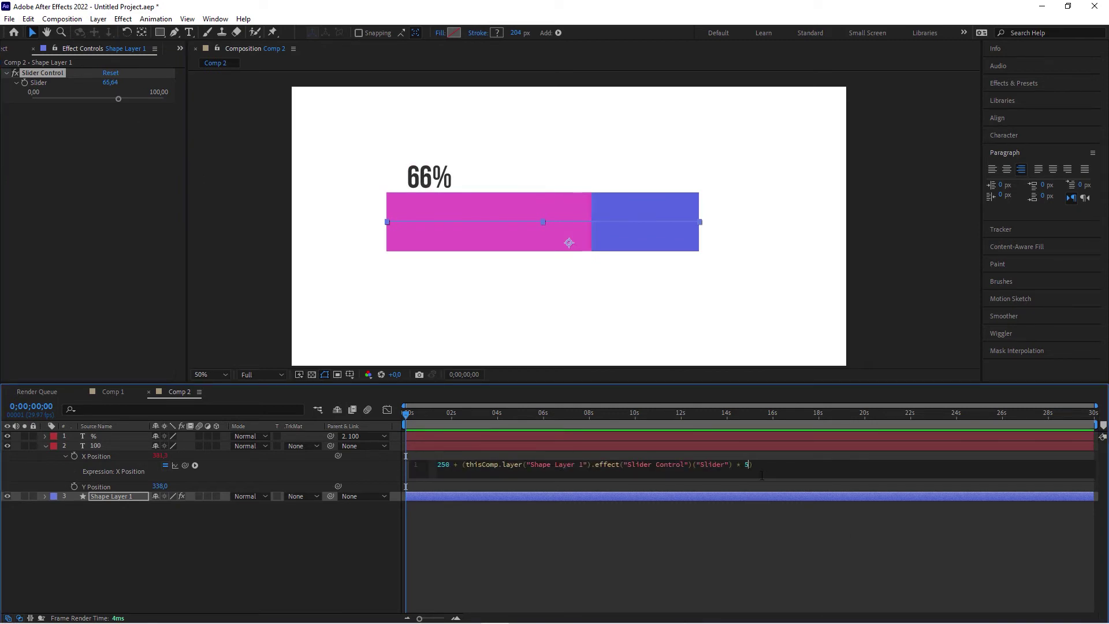
{"action": "type", "text": "5"}
{"action": "mouse_move", "coordinate": [118, 99]}
{"action": "left_mouse_down"}
{"action": "mouse_move", "coordinate": [30, 102]}
{"action": "mouse_move", "coordinate": [104, 106]}
{"action": "left_mouse_up"}
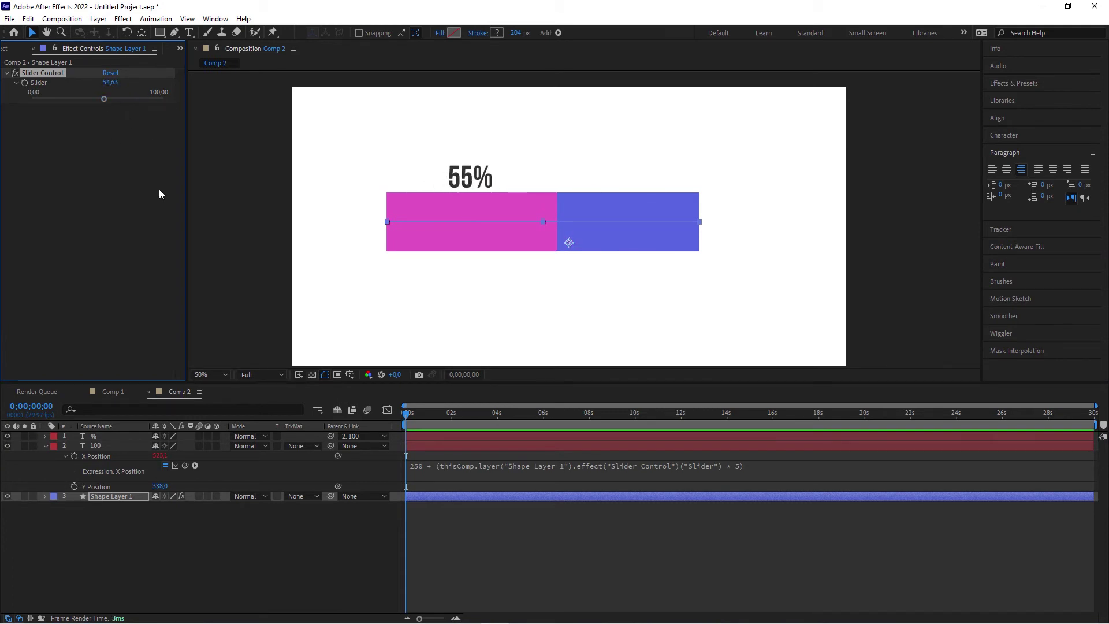
{"action": "left_click_drag", "start_coordinate": [107, 99], "coordinate": [173, 99]}
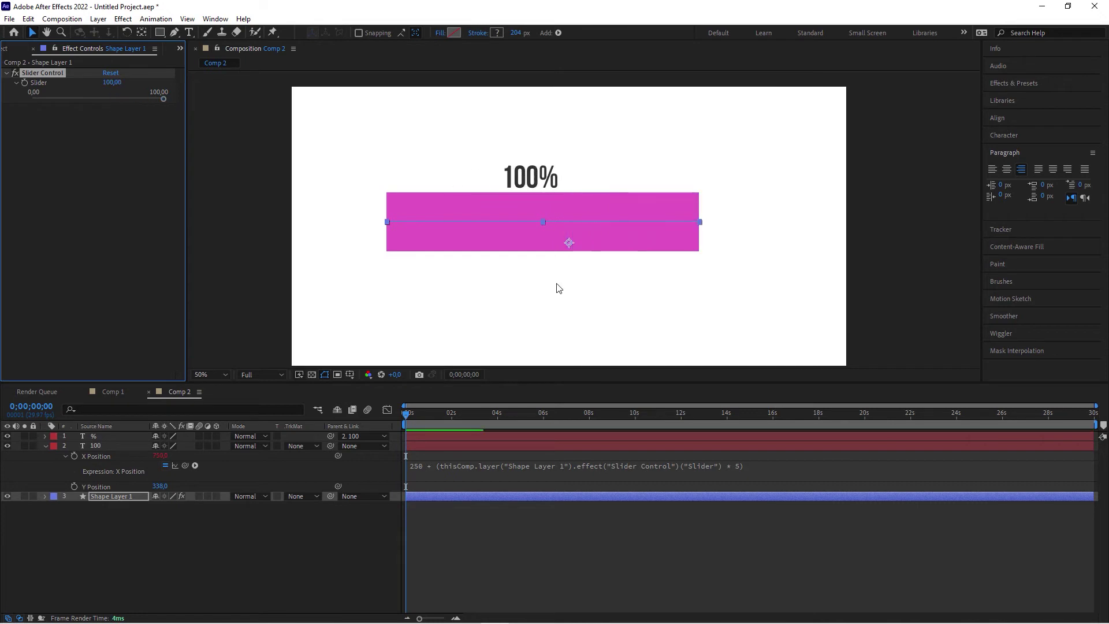
- Change the X Position expression's multiplier to 10
{"action": "left_click", "coordinate": [751, 466]}
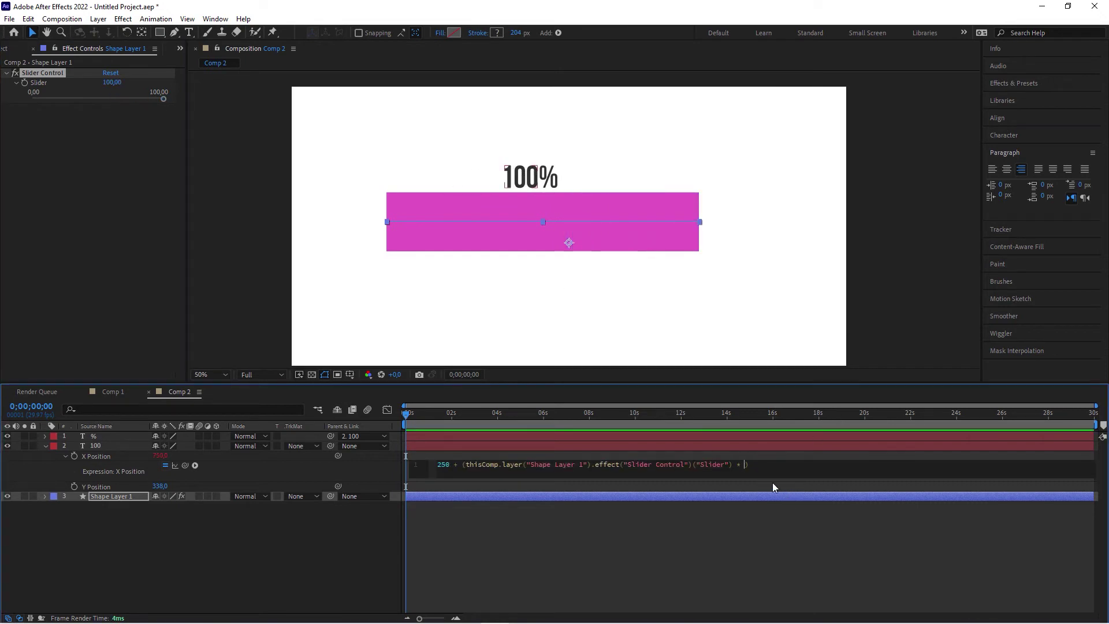
{"action": "type", "text": "10"}
{"action": "left_click", "coordinate": [774, 487]}
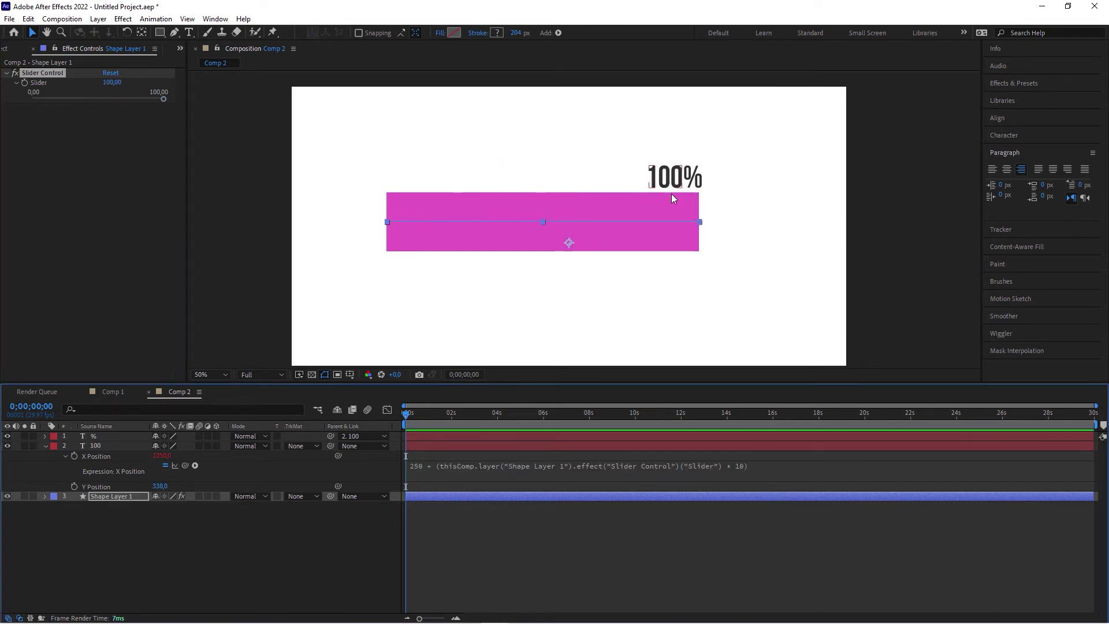
- Try multipliers of 12 and 11.5 in the X Position expression to line the label up with the bar's end
{"action": "left_click", "coordinate": [755, 478]}
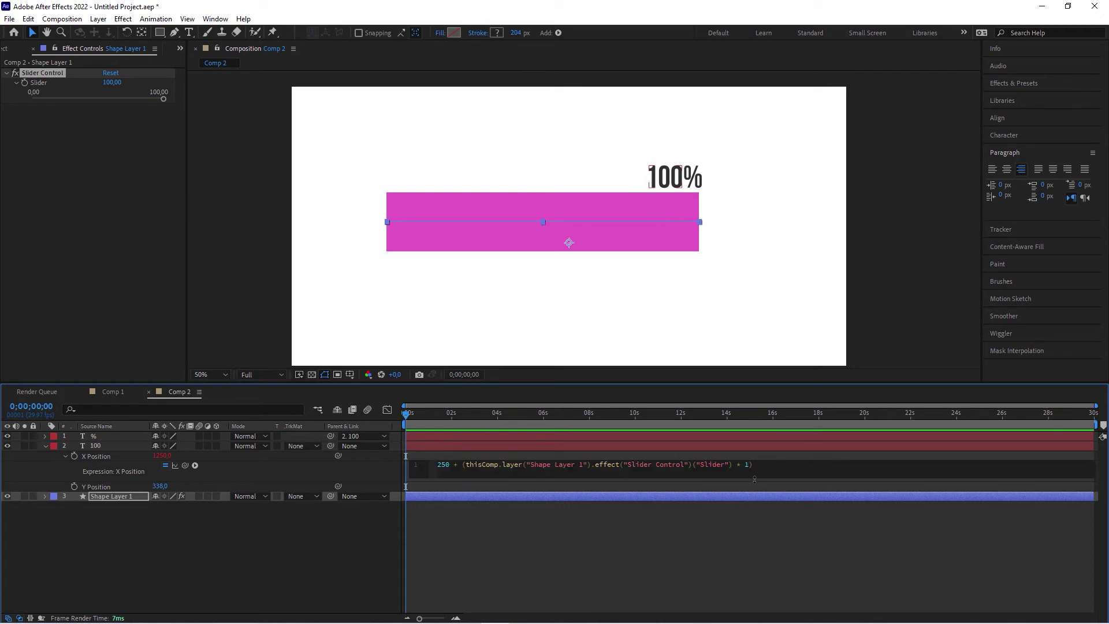
{"action": "type", "text": "12"}
{"action": "double_click", "coordinate": [751, 466]}
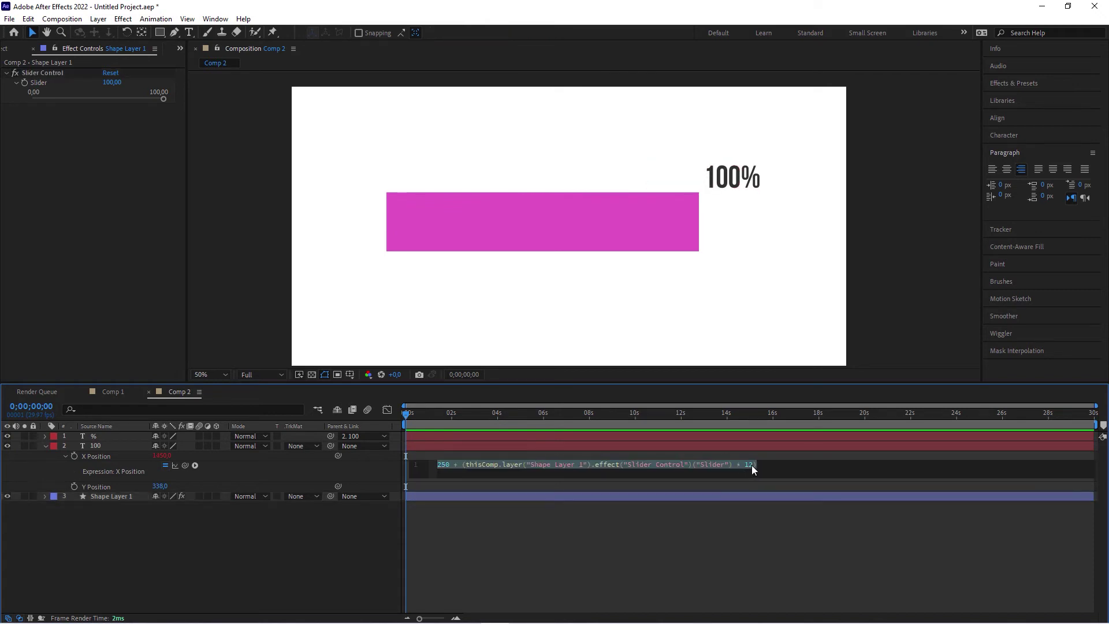
{"action": "type", "text": "12"}
{"action": "key", "text": "BackSpace"}
{"action": "type", "text": "1"}
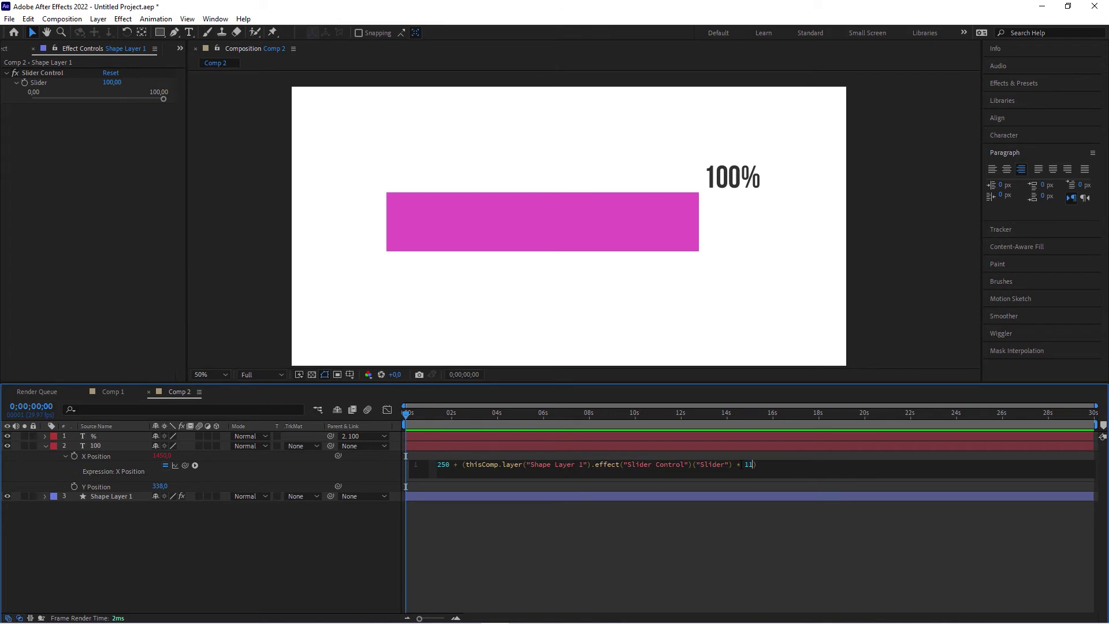
{"action": "type", "text": ".5"}
{"action": "left_click", "coordinate": [695, 550]}
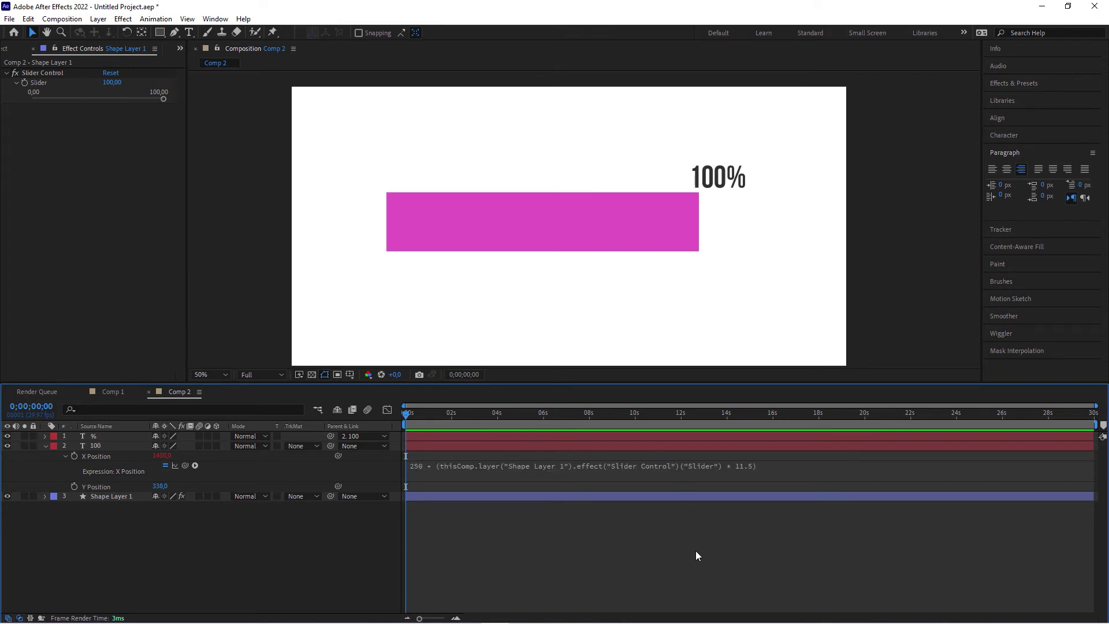
- Change the X Position expression's multiplier to 11 and test the label by lowering Shape Layer 1's Slider to about 77
{"action": "left_click", "coordinate": [752, 463]}
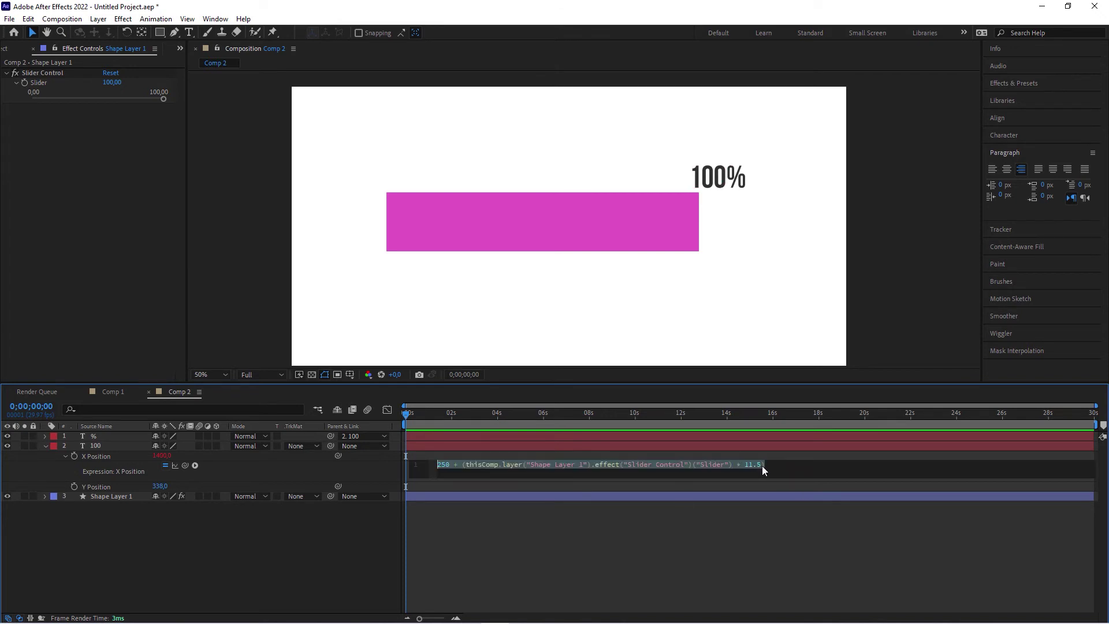
{"action": "left_click", "coordinate": [761, 465]}
{"action": "left_click", "coordinate": [770, 549]}
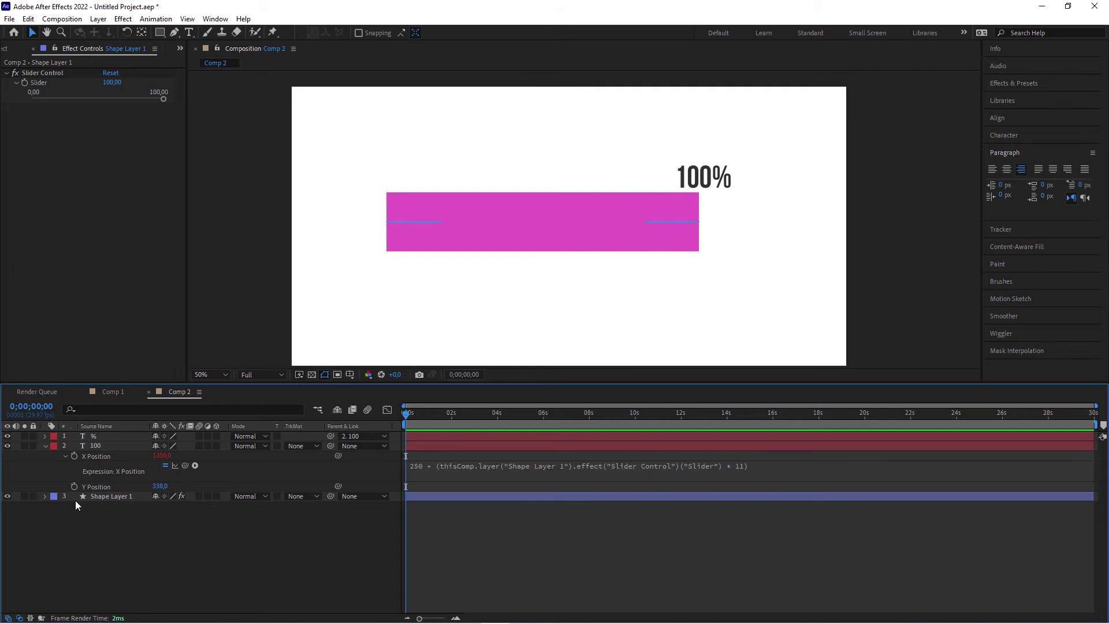
{"action": "left_click", "coordinate": [99, 496]}
{"action": "left_click_drag", "start_coordinate": [164, 97], "coordinate": [133, 98]}
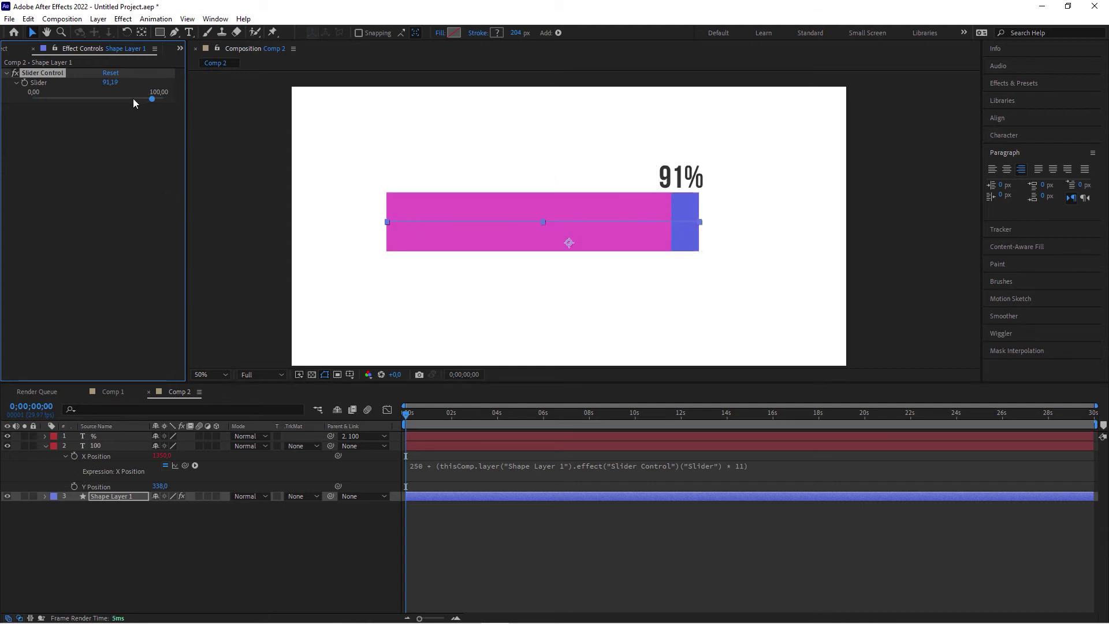
- Check the label's alignment with the bar's edge by moving the Slider up to 100 and down to about 32
{"action": "left_click", "coordinate": [740, 467]}
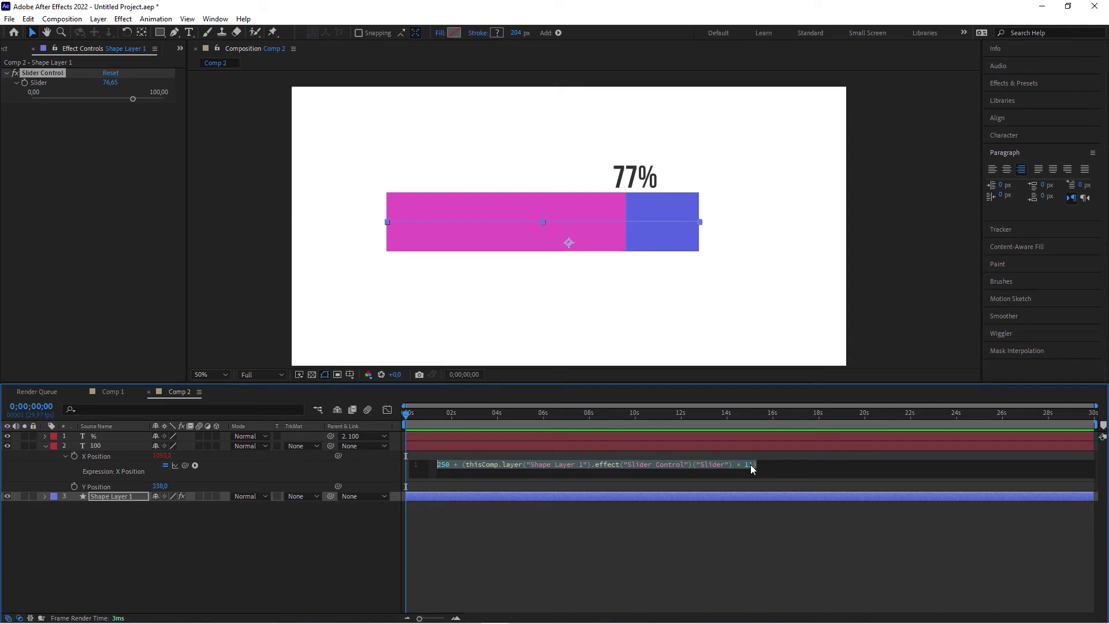
{"action": "left_click", "coordinate": [754, 467]}
{"action": "left_click", "coordinate": [336, 532]}
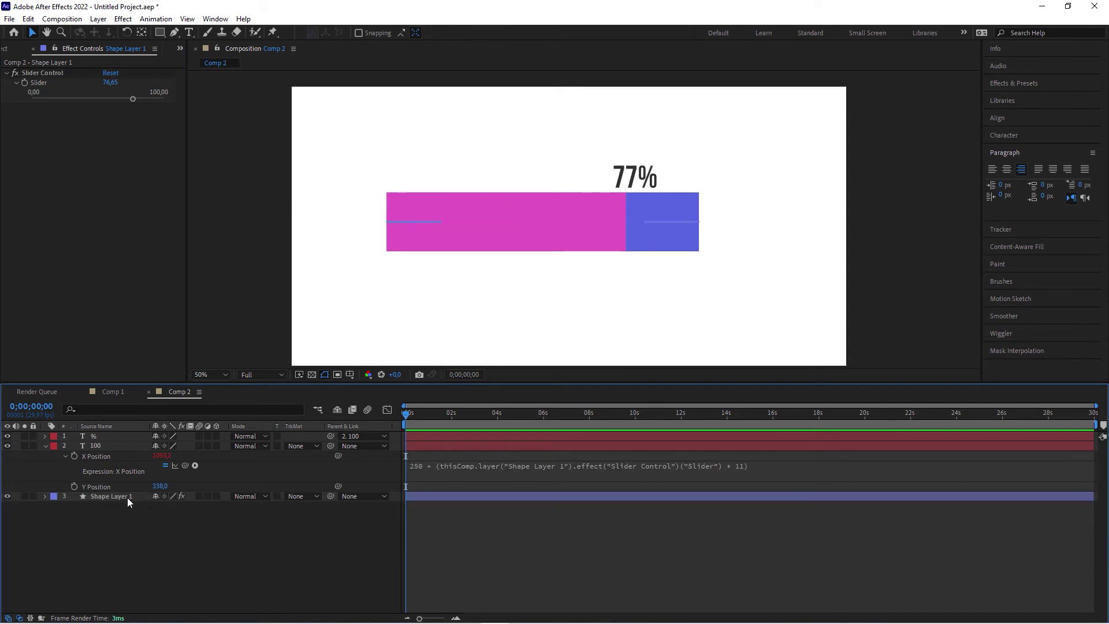
{"action": "left_click", "coordinate": [127, 498]}
{"action": "left_click_drag", "start_coordinate": [133, 98], "coordinate": [168, 99]}
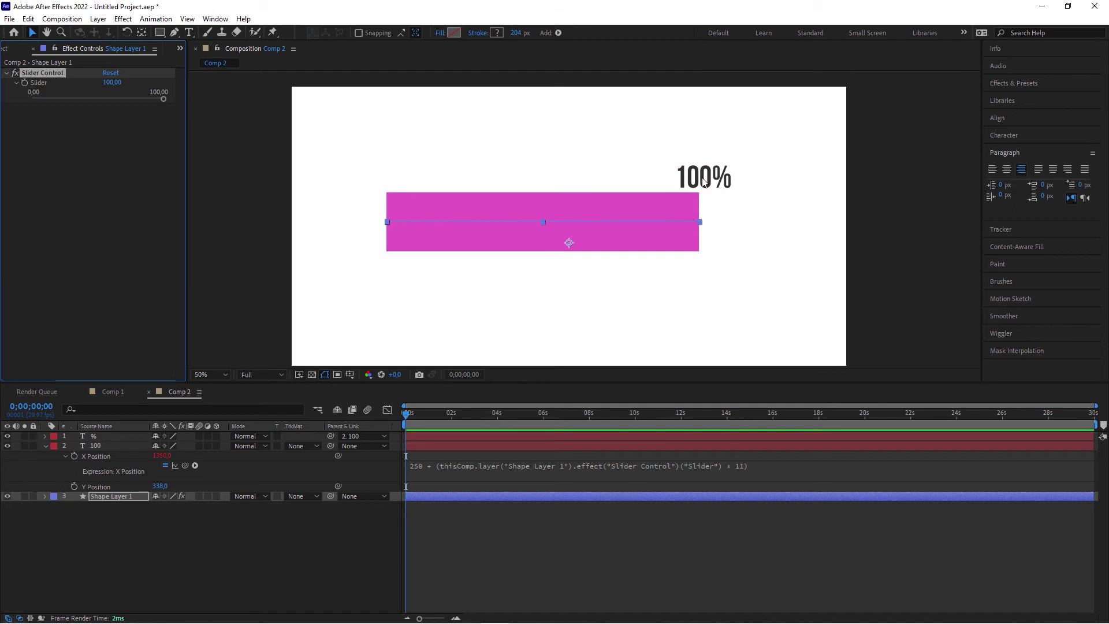
{"action": "left_click", "coordinate": [120, 498]}
{"action": "left_click_drag", "start_coordinate": [164, 99], "coordinate": [82, 222]}
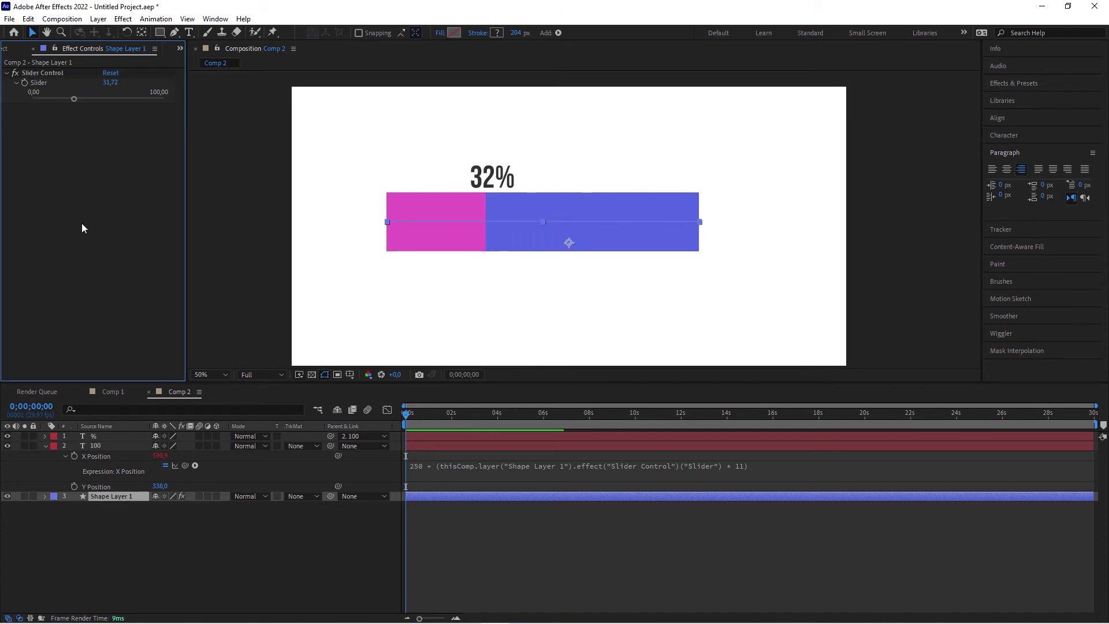
- Examine Shape 2's Trim Paths in Shape Layer 1, the Slider Control effect and the 100 layer's X Position expression
{"action": "left_click", "coordinate": [108, 550]}
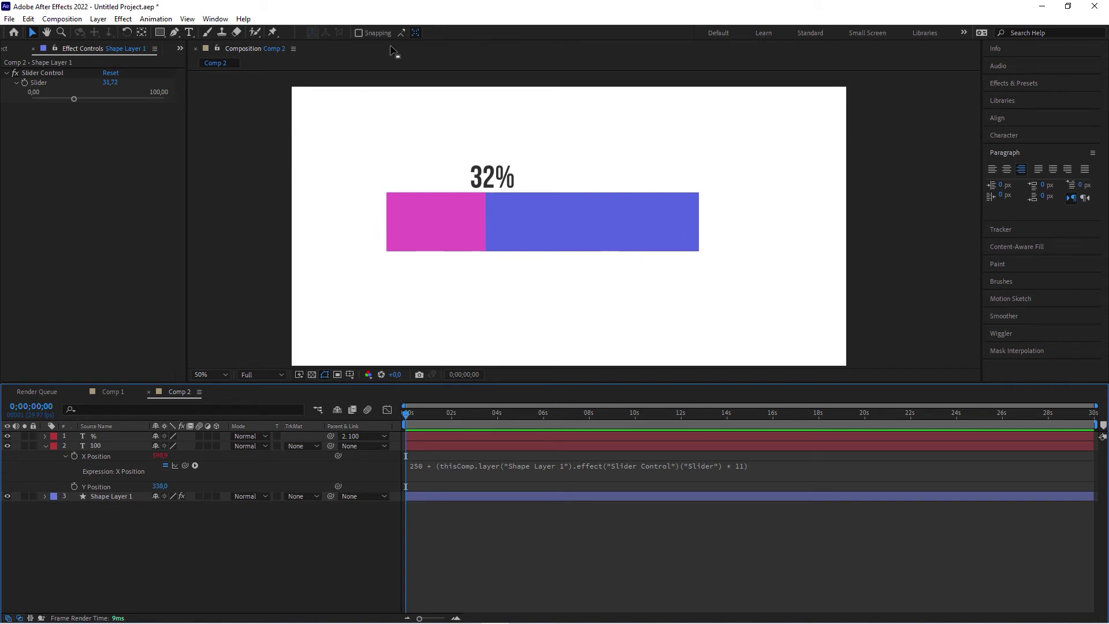
{"action": "double_click", "coordinate": [456, 224]}
{"action": "scroll", "coordinate": [58, 520], "scroll_direction": "down", "scroll_amount": 1}
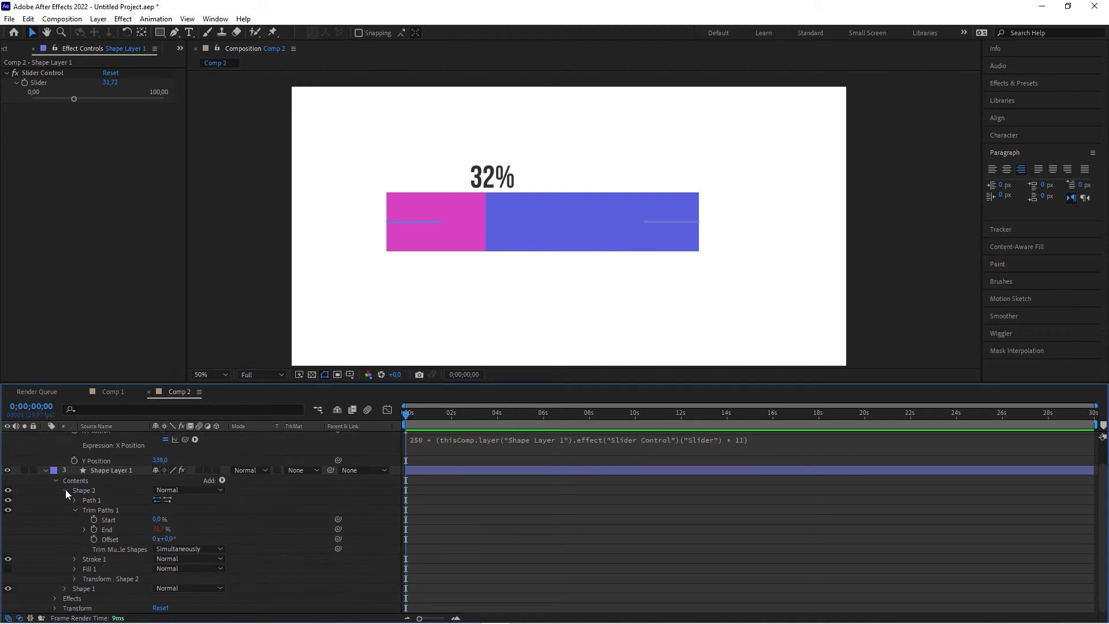
{"action": "left_click", "coordinate": [64, 490]}
{"action": "left_click", "coordinate": [78, 516]}
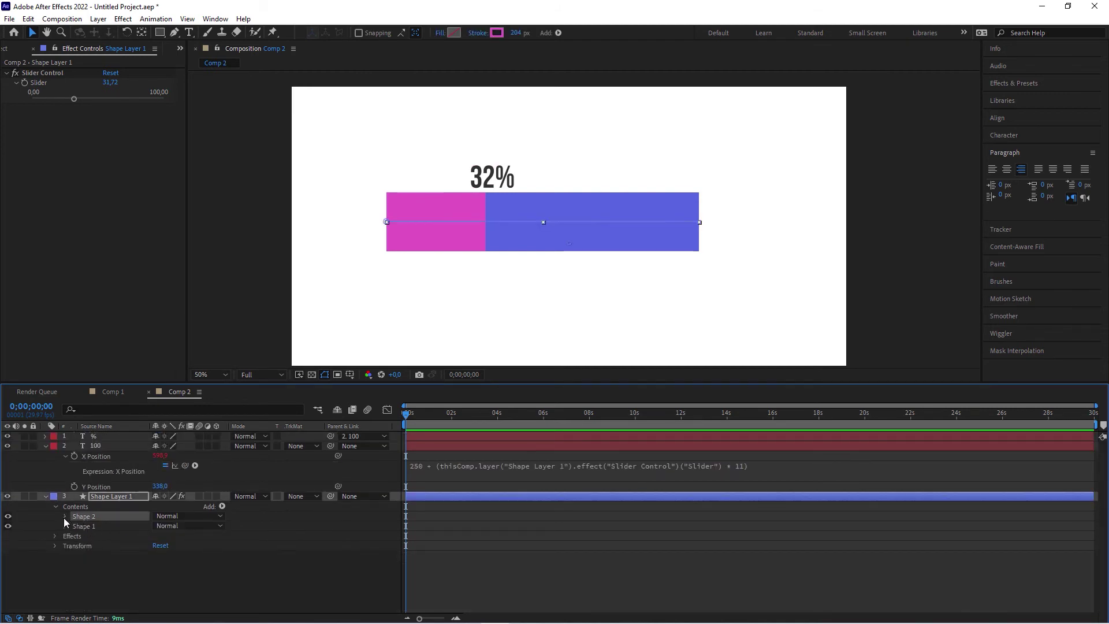
{"action": "left_click", "coordinate": [64, 517]}
{"action": "left_click", "coordinate": [75, 536]}
{"action": "left_click", "coordinate": [102, 536]}
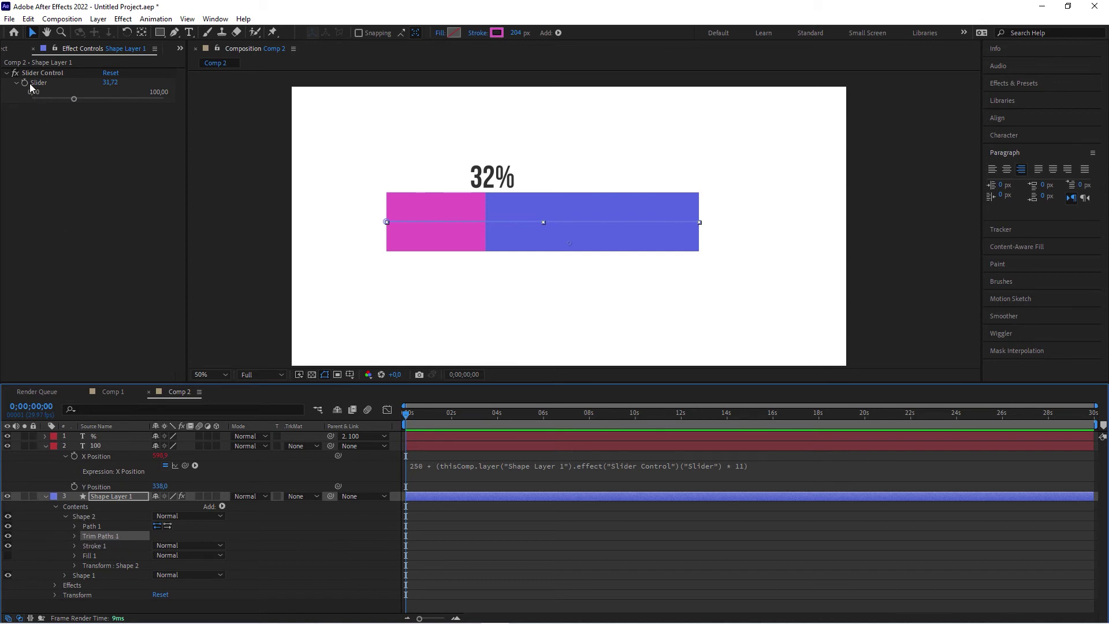
{"action": "left_click", "coordinate": [51, 74]}
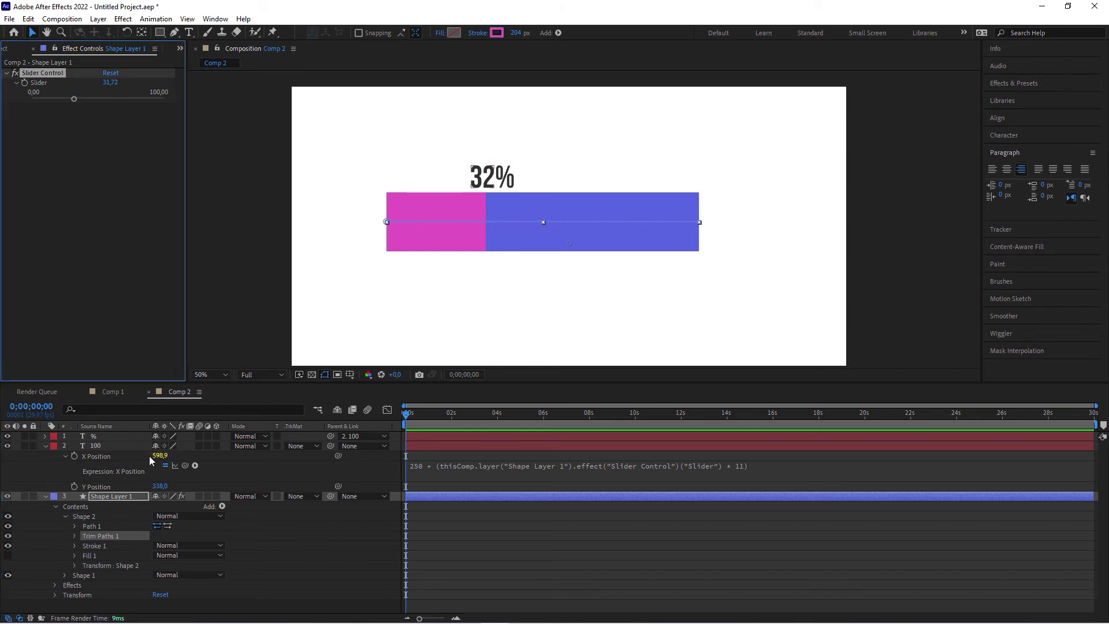
{"action": "left_click", "coordinate": [98, 445]}
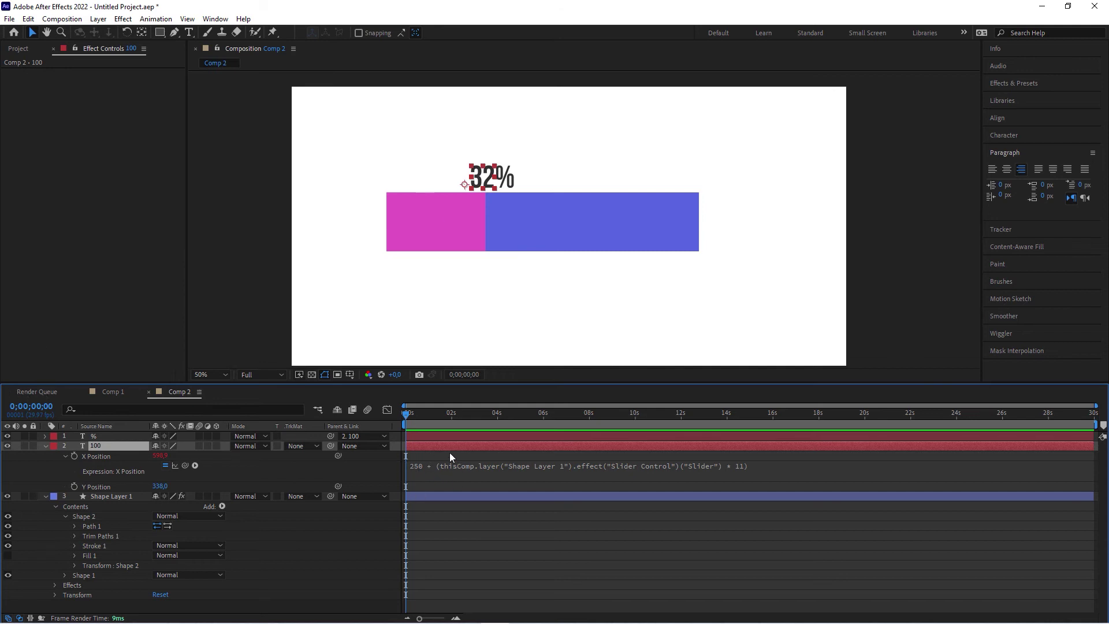
- Test the bar and label together by raising Shape Layer 1's Slider to about 38
{"action": "left_click", "coordinate": [102, 496]}
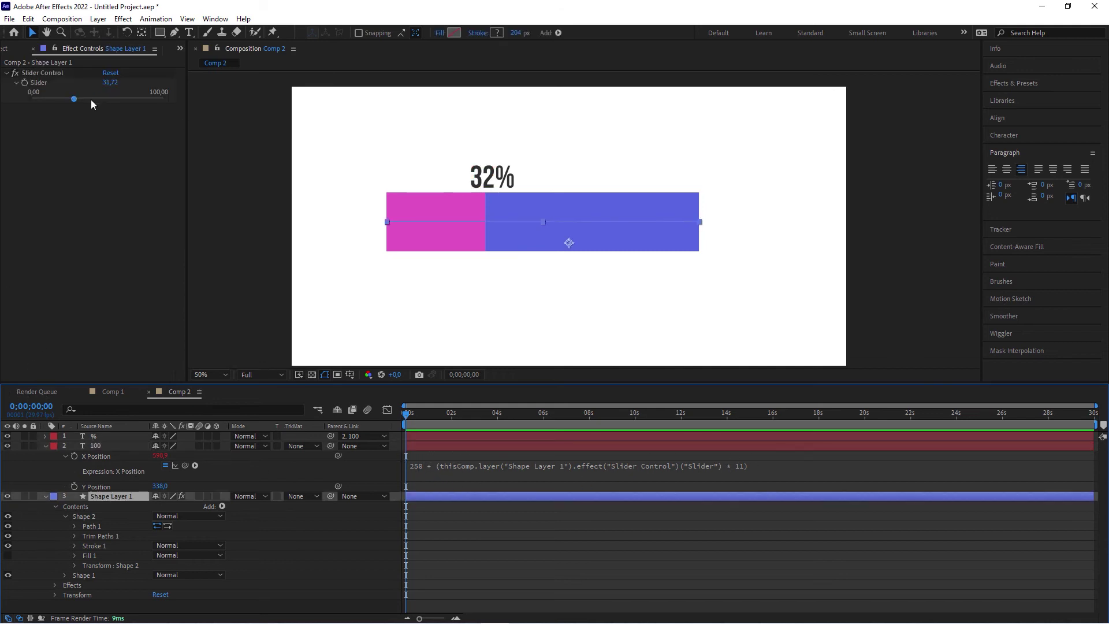
{"action": "mouse_move", "coordinate": [82, 98]}
{"action": "left_mouse_down"}
{"action": "mouse_move", "coordinate": [116, 106]}
{"action": "mouse_move", "coordinate": [83, 106]}
{"action": "left_mouse_up"}
{"action": "left_click", "coordinate": [594, 555]}
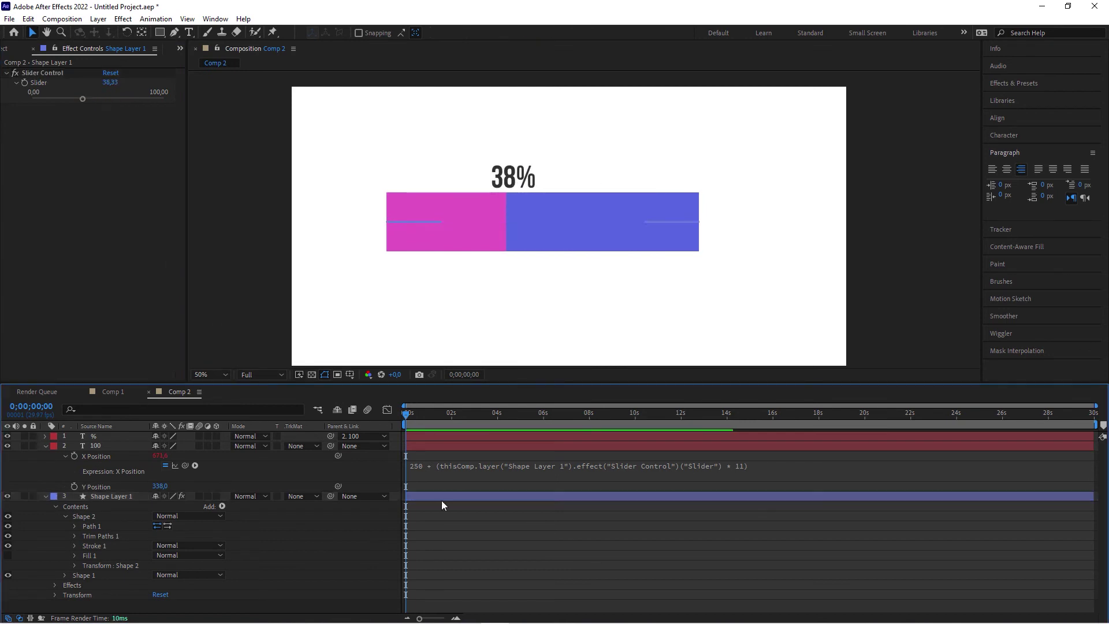
- Collapse the properties of the 100 layer and Shape Layer 1, and test the bar with the Slider at about 44
{"action": "left_click", "coordinate": [46, 445]}
{"action": "left_click", "coordinate": [46, 456]}
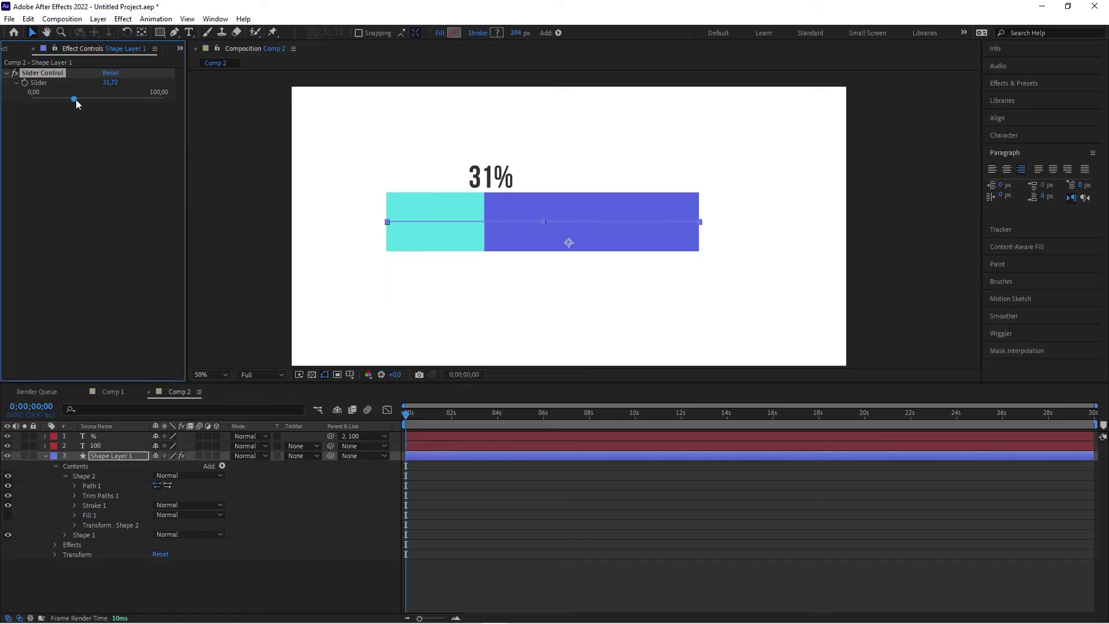
{"action": "mouse_move", "coordinate": [75, 99]}
{"action": "left_mouse_down"}
{"action": "mouse_move", "coordinate": [133, 102]}
{"action": "mouse_move", "coordinate": [90, 100]}
{"action": "left_mouse_up"}
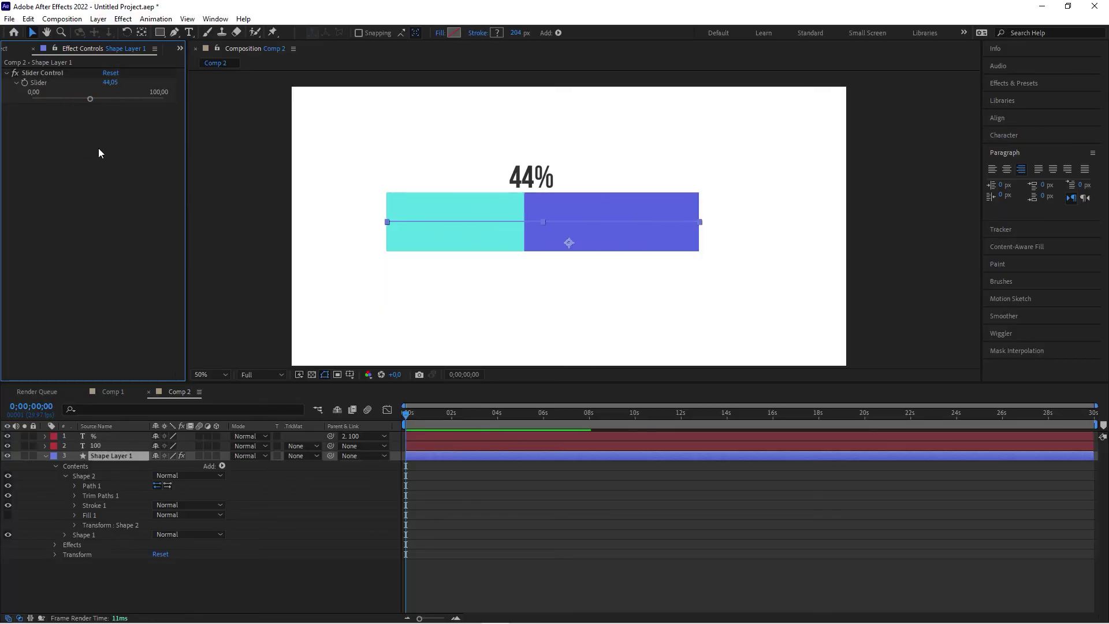
{"action": "left_click", "coordinate": [46, 457]}
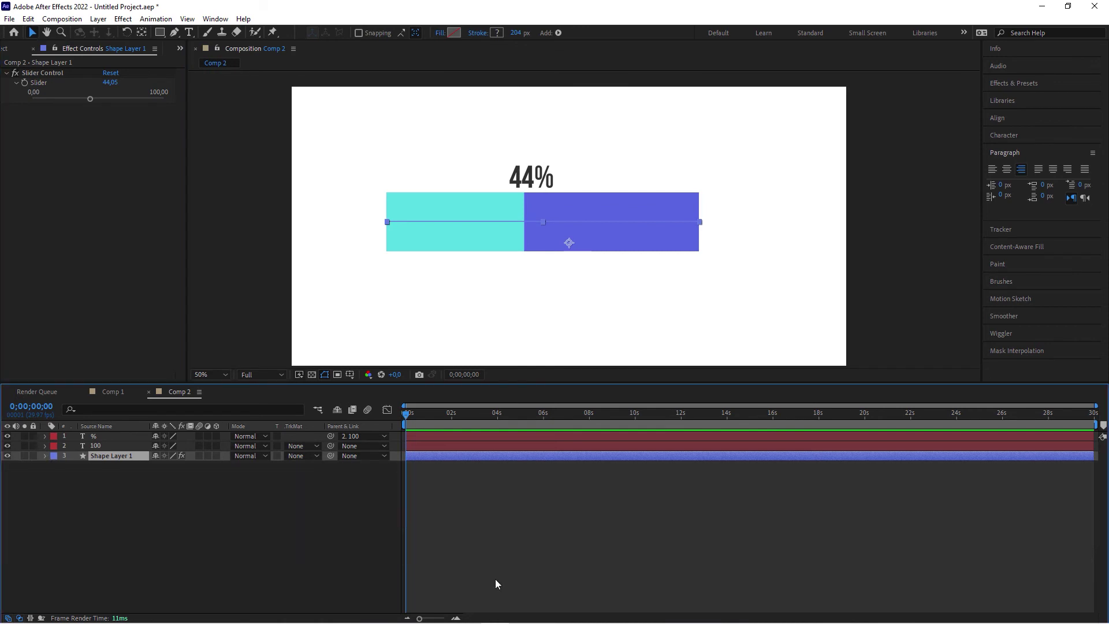
- Reveal the modified properties of all three layers to review their expressions, and collapse them again
{"action": "left_click", "coordinate": [494, 578]}
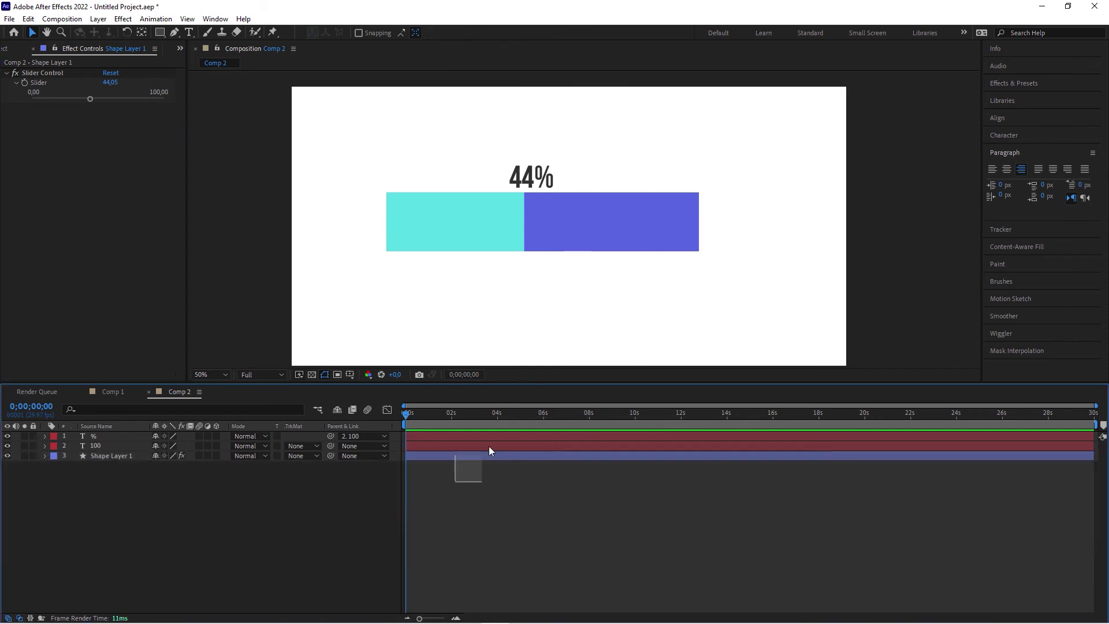
{"action": "left_click", "coordinate": [440, 448]}
{"action": "key", "text": "ctrl+a"}
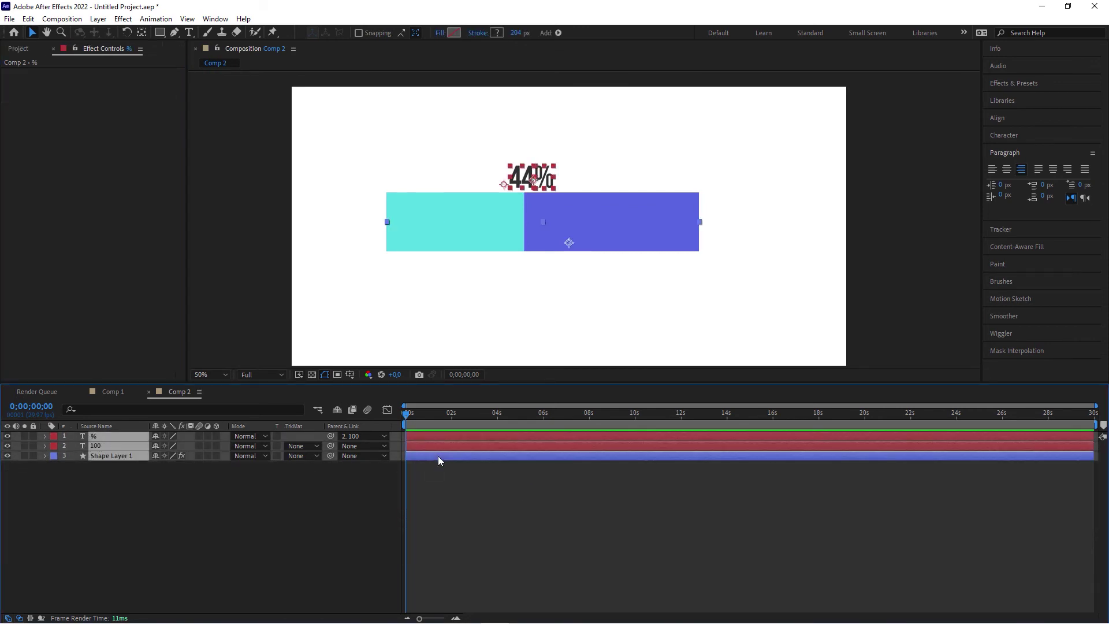
{"action": "key", "text": "u"}
{"action": "key", "text": "u"}
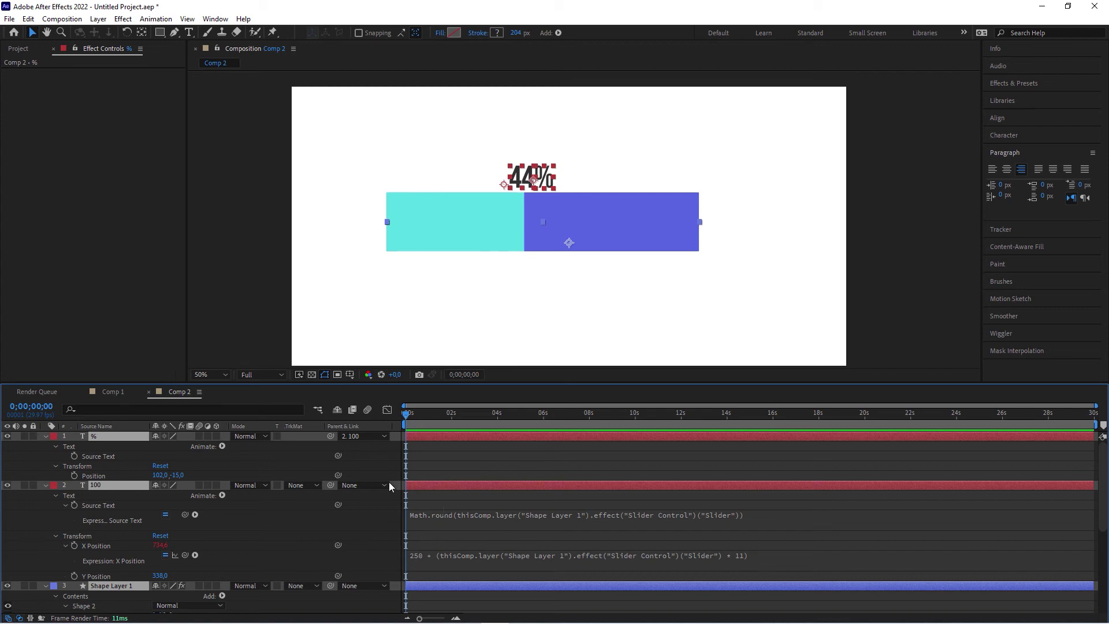
{"action": "left_click", "coordinate": [44, 435]}
- Lower Shape Layer 1's Slider to 0 and keyframe it at the start of the timeline
{"action": "left_click", "coordinate": [104, 456]}
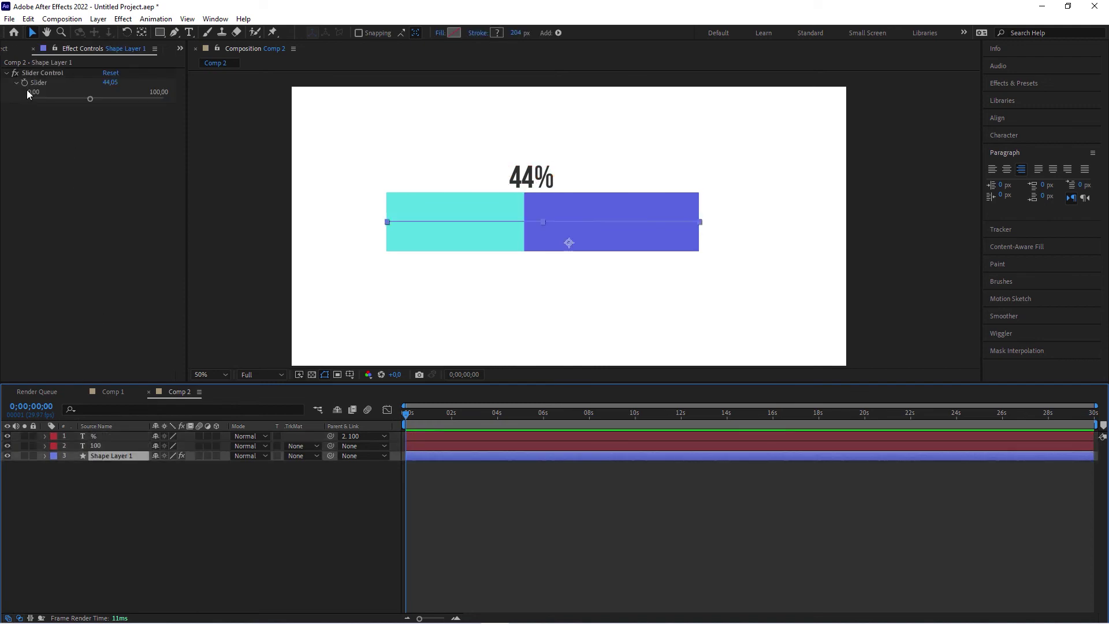
{"action": "mouse_move", "coordinate": [90, 100]}
{"action": "left_mouse_down"}
{"action": "mouse_move", "coordinate": [53, 100]}
{"action": "mouse_move", "coordinate": [79, 100]}
{"action": "left_mouse_up"}
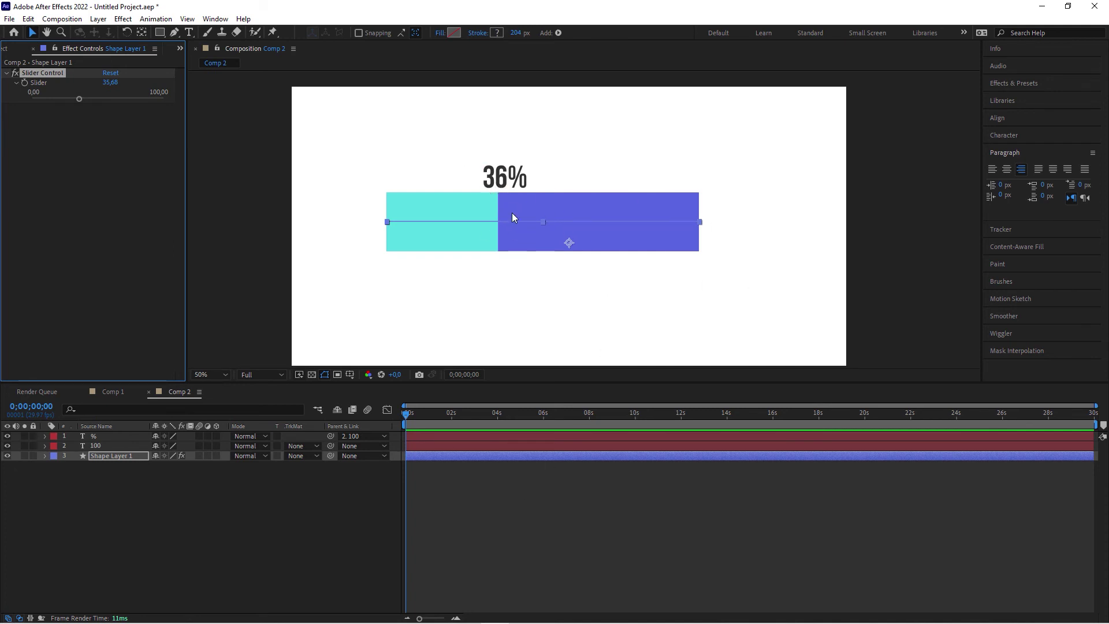
{"action": "left_click", "coordinate": [119, 498]}
{"action": "left_click", "coordinate": [106, 456]}
{"action": "left_click_drag", "start_coordinate": [79, 99], "coordinate": [18, 108]}
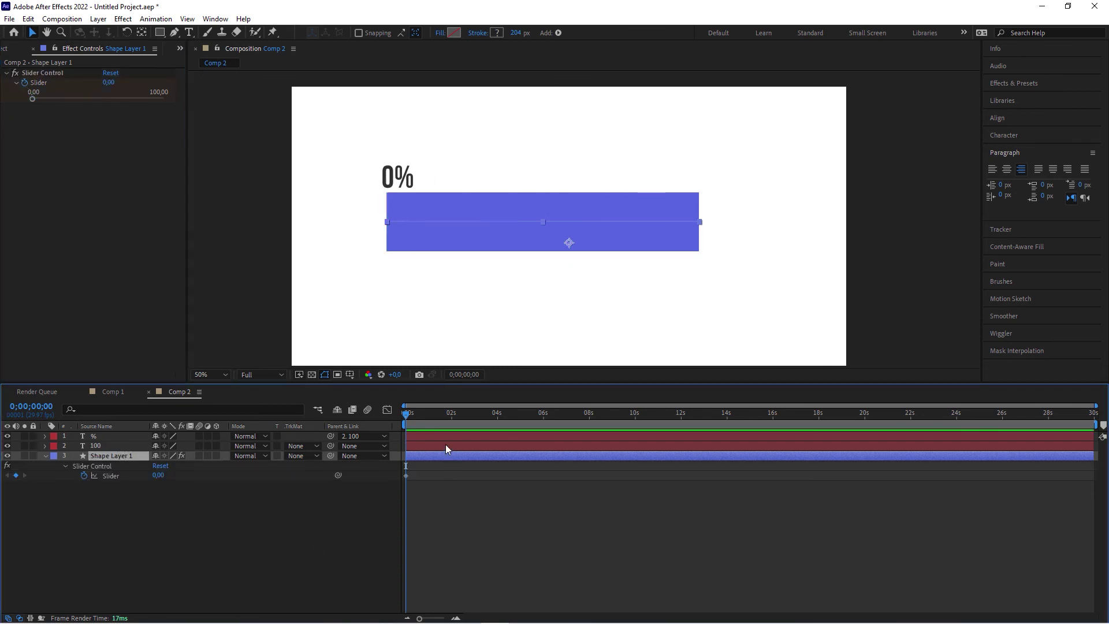
- Keyframe the Slider at 100 at about the 2-second mark and apply Easy Ease to that keyframe
{"action": "left_click", "coordinate": [450, 416]}
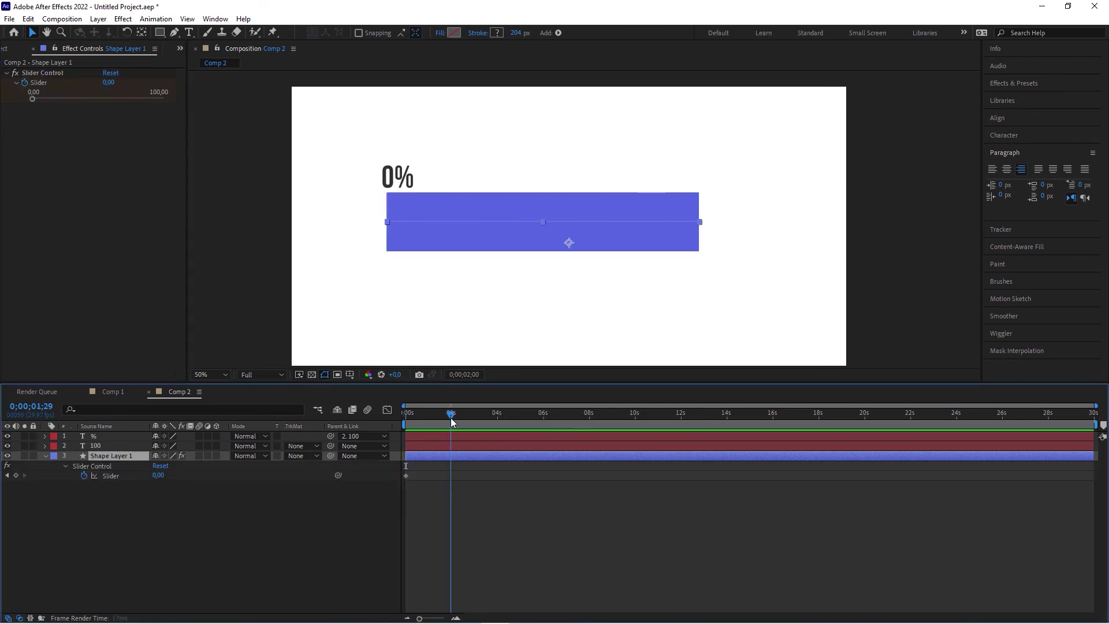
{"action": "left_click_drag", "start_coordinate": [34, 100], "coordinate": [181, 106]}
{"action": "mouse_move", "coordinate": [472, 511]}
{"action": "left_mouse_down"}
{"action": "mouse_move", "coordinate": [384, 460]}
{"action": "mouse_move", "coordinate": [468, 499]}
{"action": "left_mouse_up"}
{"action": "left_click", "coordinate": [444, 475]}
{"action": "right_click", "coordinate": [450, 475]}
{"action": "mouse_move", "coordinate": [509, 466]}
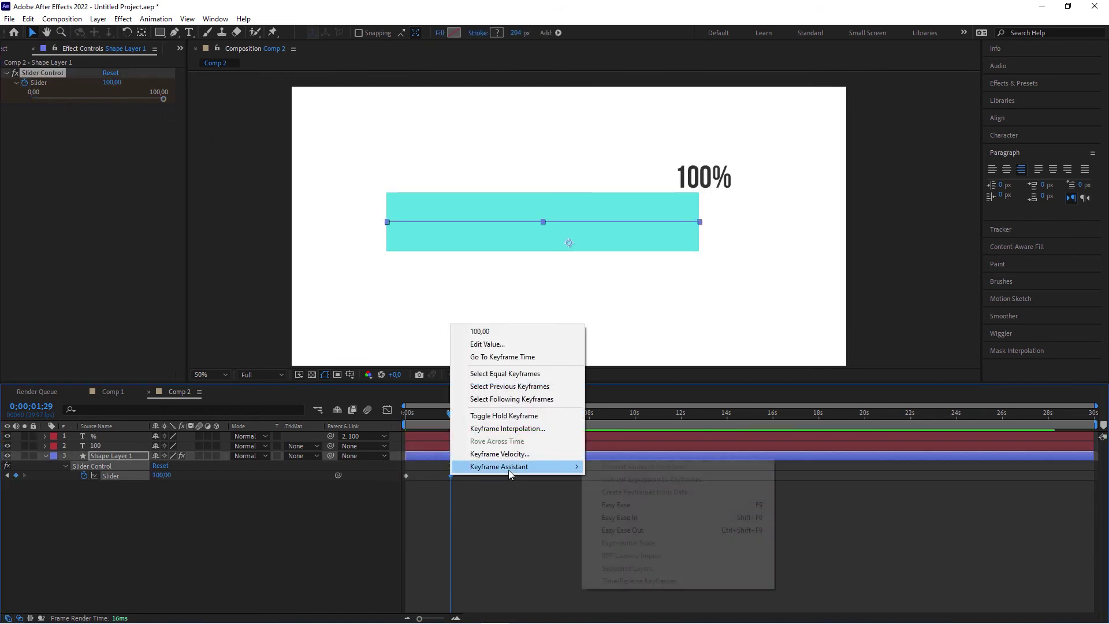
{"action": "left_click", "coordinate": [635, 504]}
- Lengthen the last Slider keyframe's incoming ease handle in the speed graph and preview the animation up to about 0;00;02;22
{"action": "left_click", "coordinate": [387, 409]}
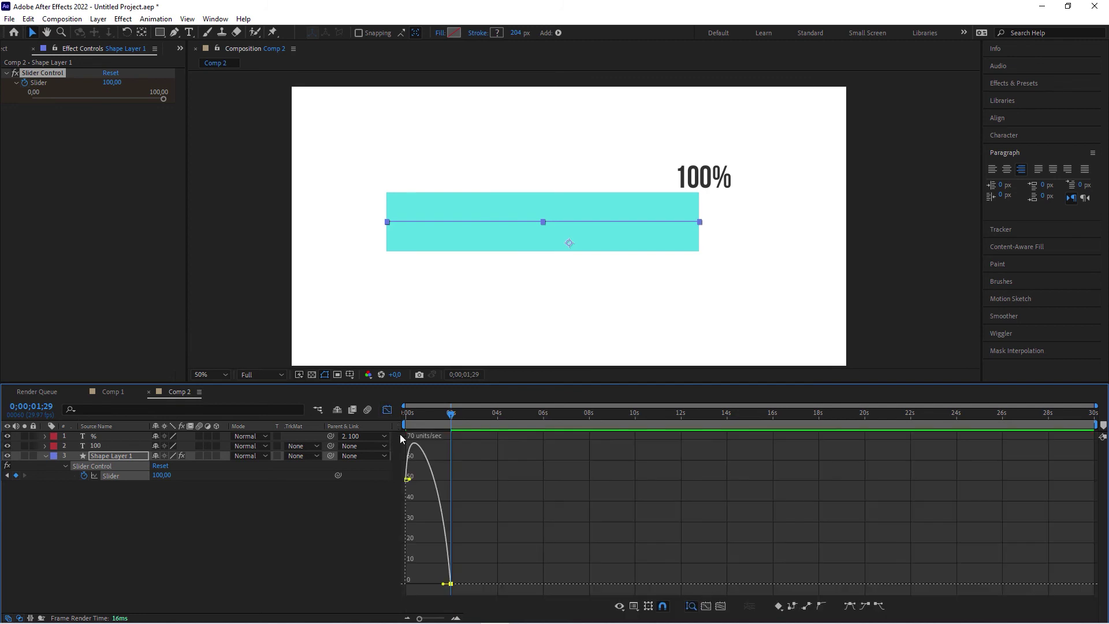
{"action": "left_click_drag", "start_coordinate": [435, 585], "coordinate": [427, 583]}
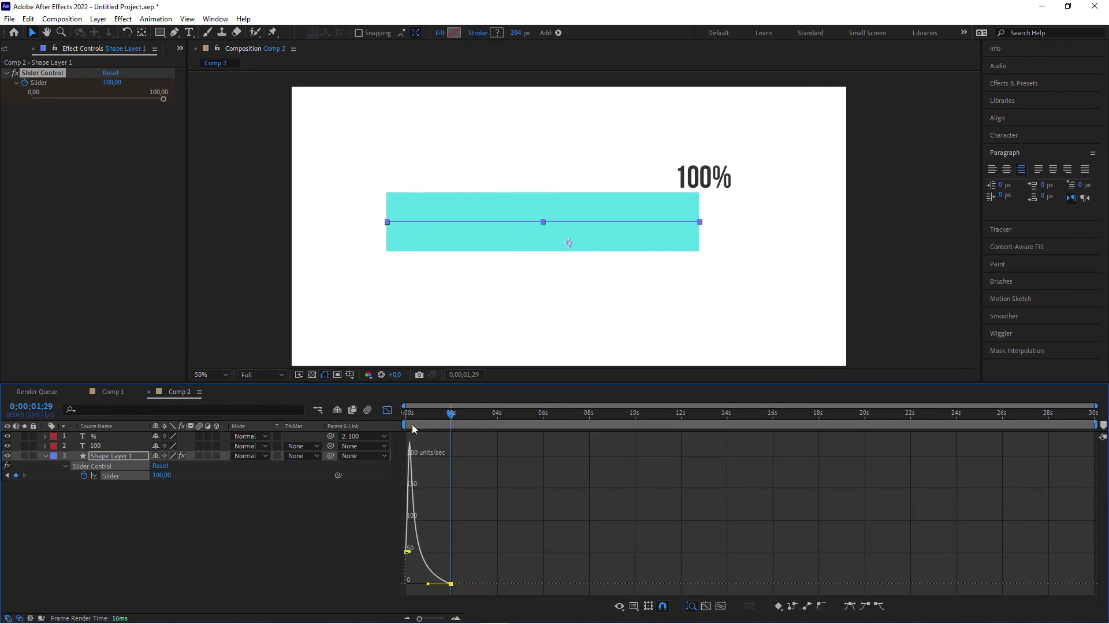
{"action": "left_click", "coordinate": [387, 410]}
{"action": "left_click", "coordinate": [469, 415]}
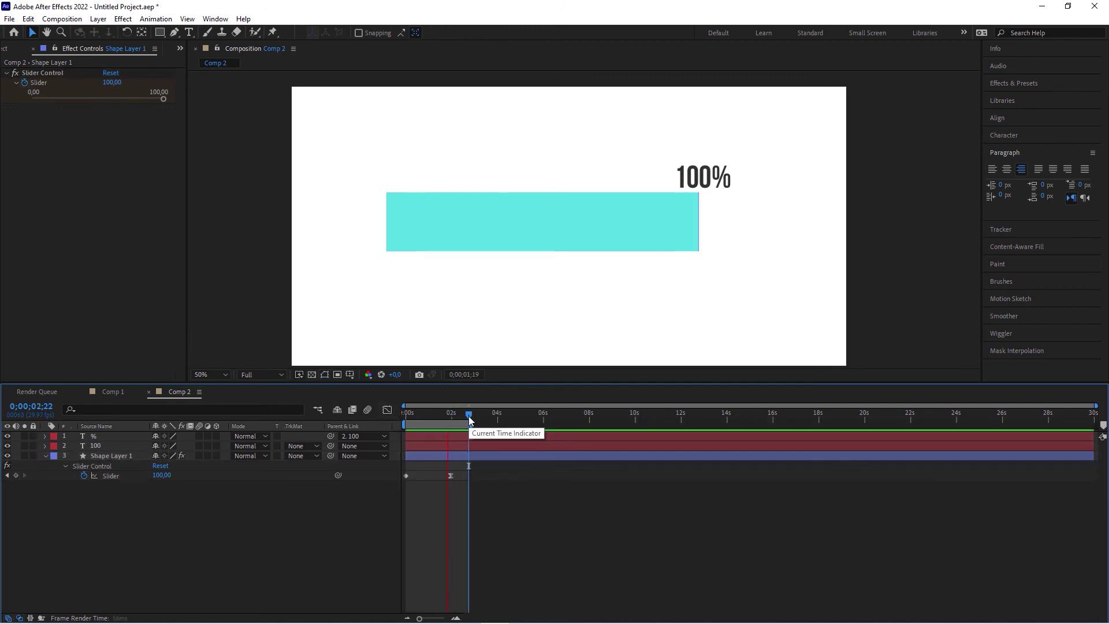